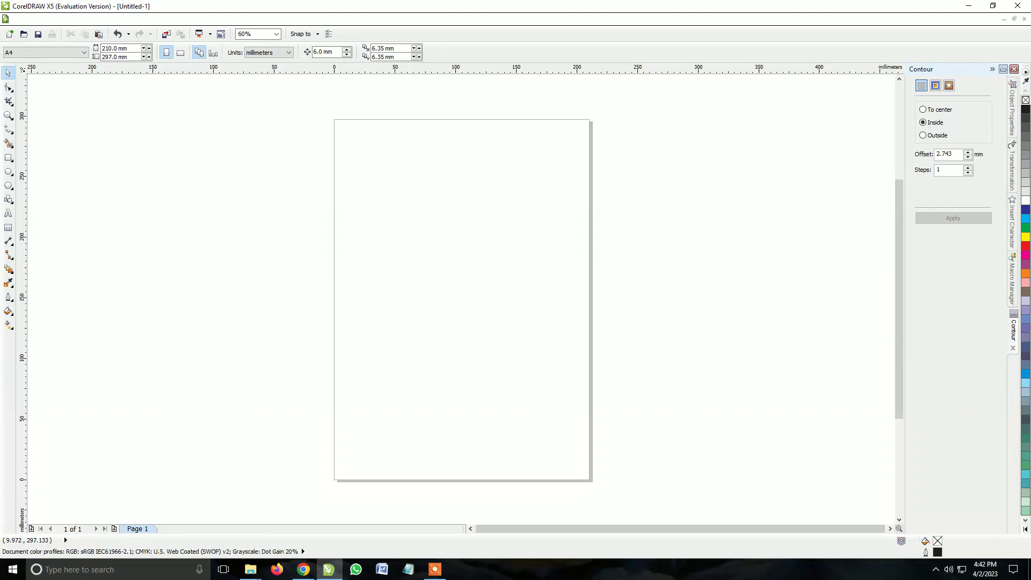
- Switch the document's measurement units to feet
{"action": "left_click", "coordinate": [268, 52]}
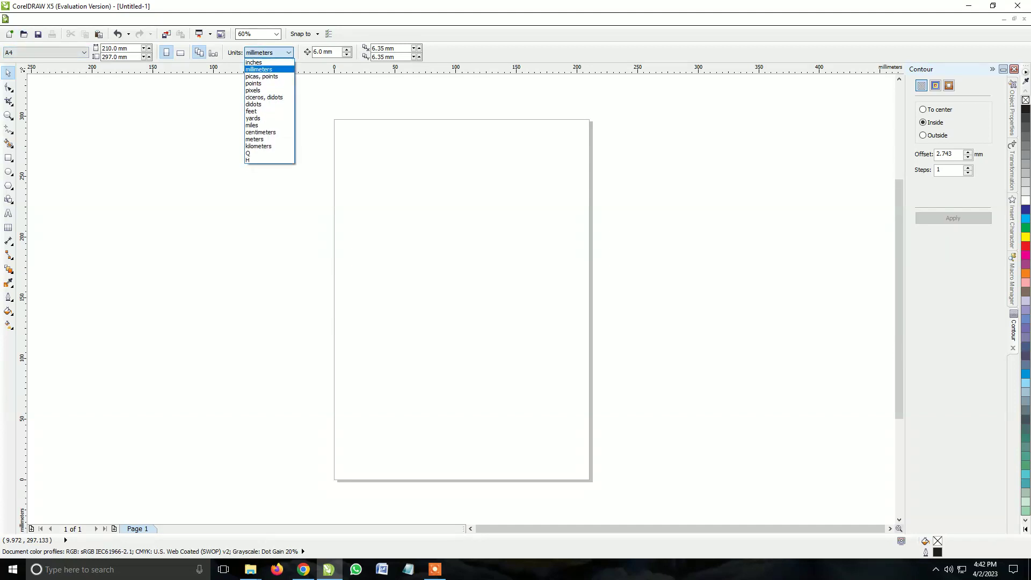
{"action": "key", "text": "Down"}
{"action": "key", "text": "Down"}
{"action": "key", "text": "Down"}
{"action": "key", "text": "Down"}
{"action": "key", "text": "Down"}
{"action": "key", "text": "Return"}
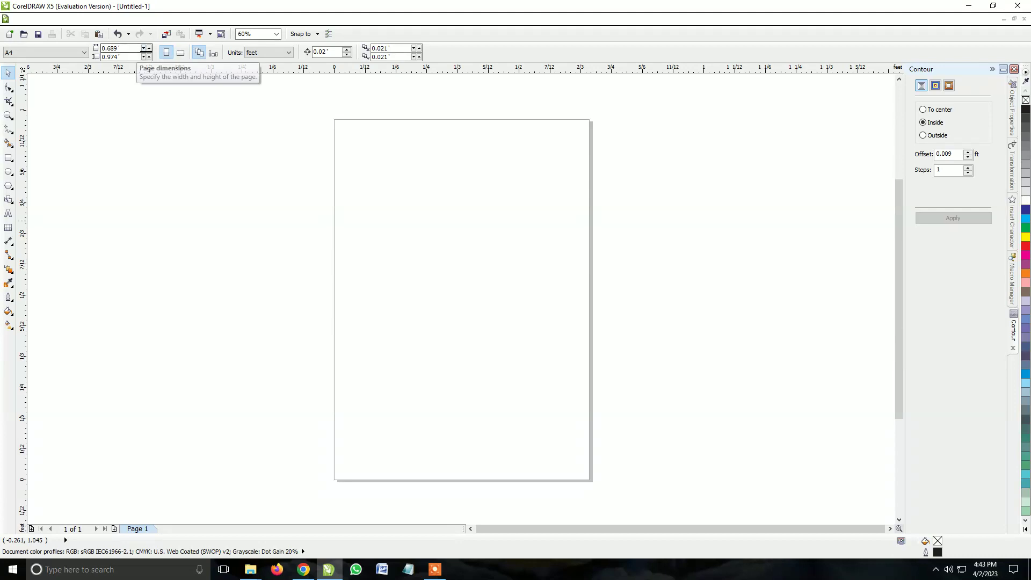
- Set the page to 5 × 3 ft landscape and zoom to fit the page
{"action": "left_click", "coordinate": [132, 48]}
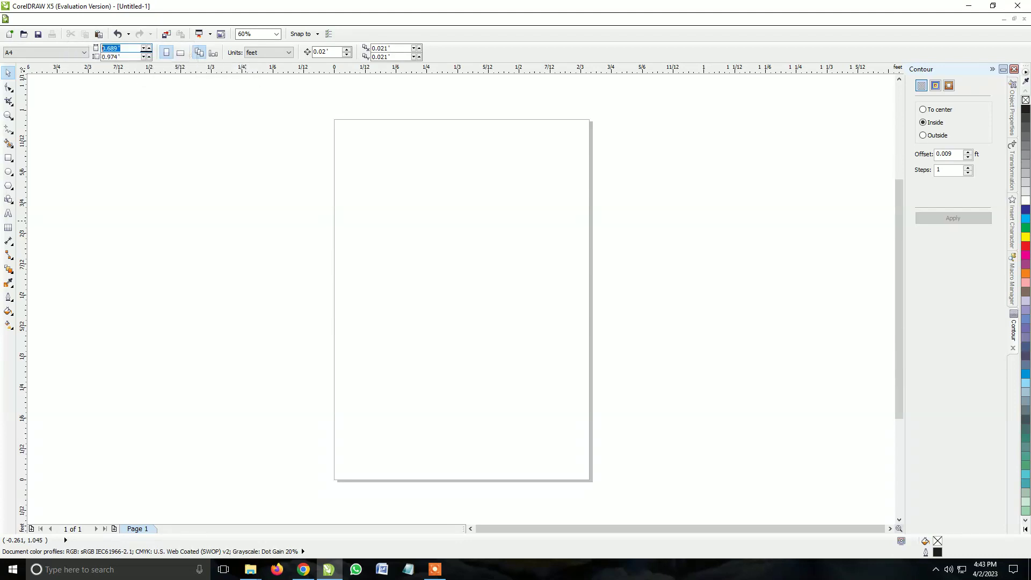
{"action": "type", "text": "5"}
{"action": "key", "text": "Tab"}
{"action": "type", "text": "3"}
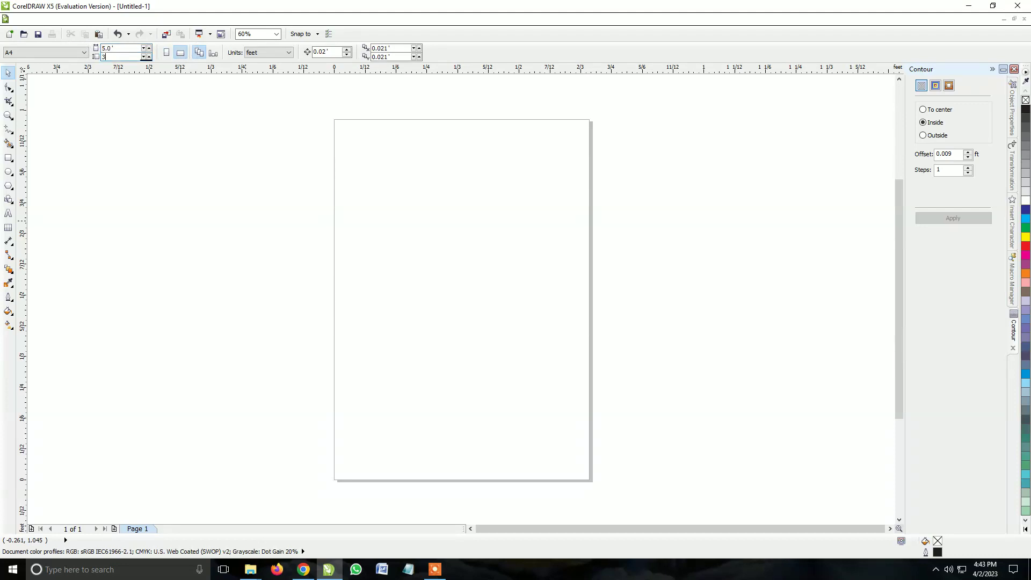
{"action": "key", "text": "Return"}
{"action": "key", "text": "shift+F4"}
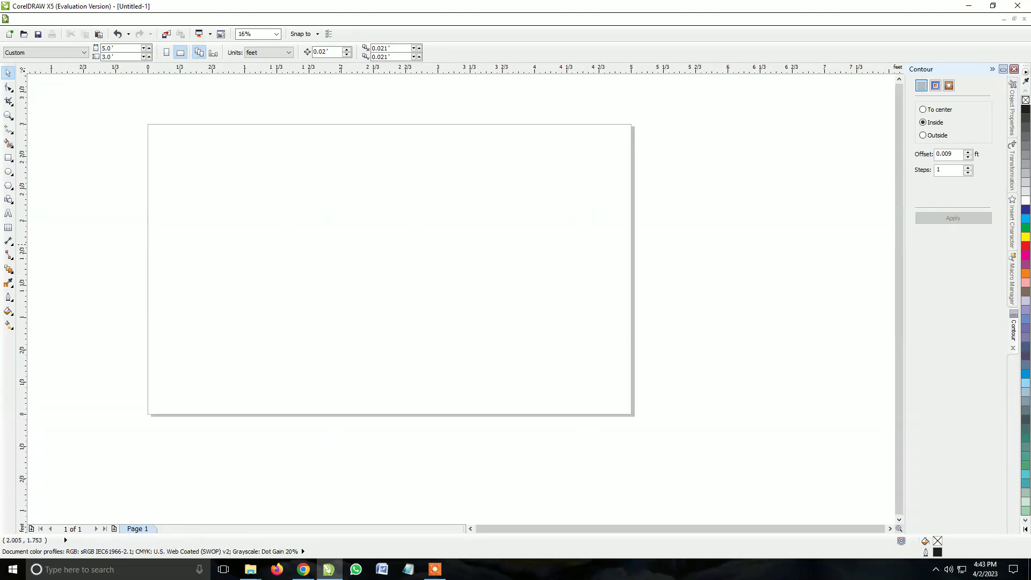
- Draw a 5 × 3 ft rectangle centred on the page
{"action": "left_click", "coordinate": [8, 157]}
{"action": "left_click_drag", "start_coordinate": [236, 142], "coordinate": [669, 392]}
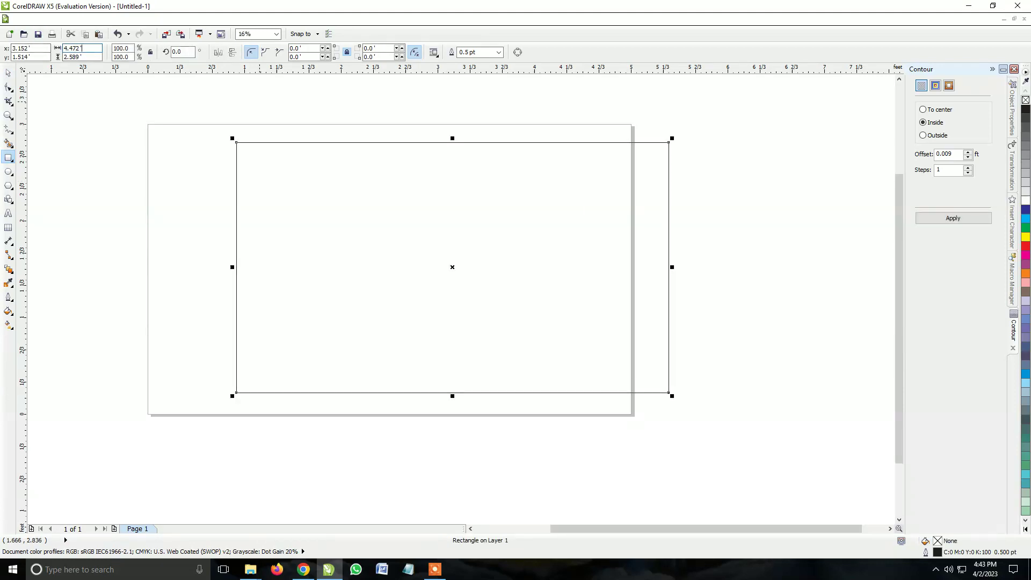
{"action": "left_click", "coordinate": [76, 48]}
{"action": "type", "text": "5"}
{"action": "key", "text": "Tab"}
{"action": "type", "text": "3"}
{"action": "key", "text": "Return"}
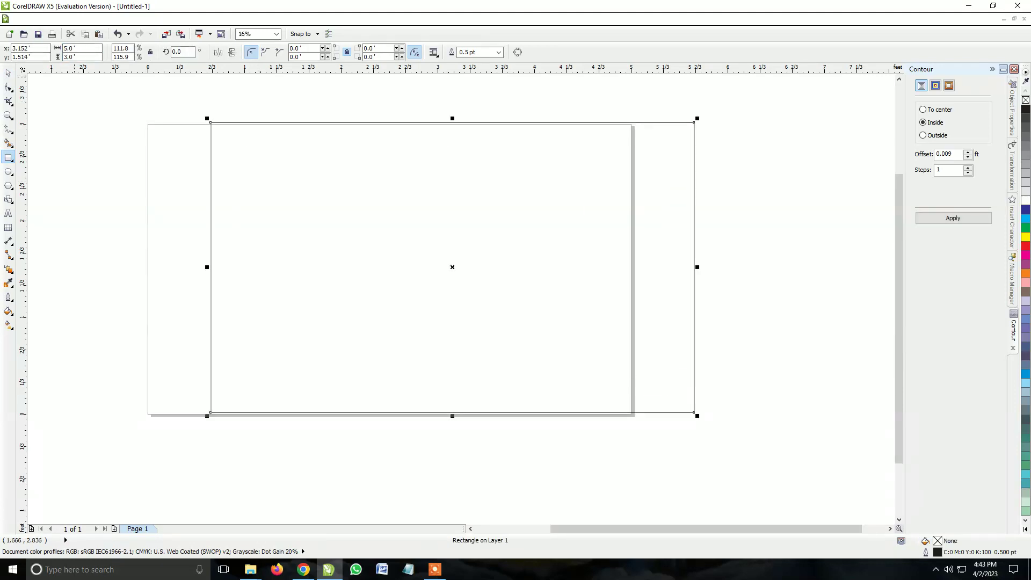
{"action": "left_click", "coordinate": [9, 73]}
{"action": "key", "text": "p"}
{"action": "type", "text": "-3"}
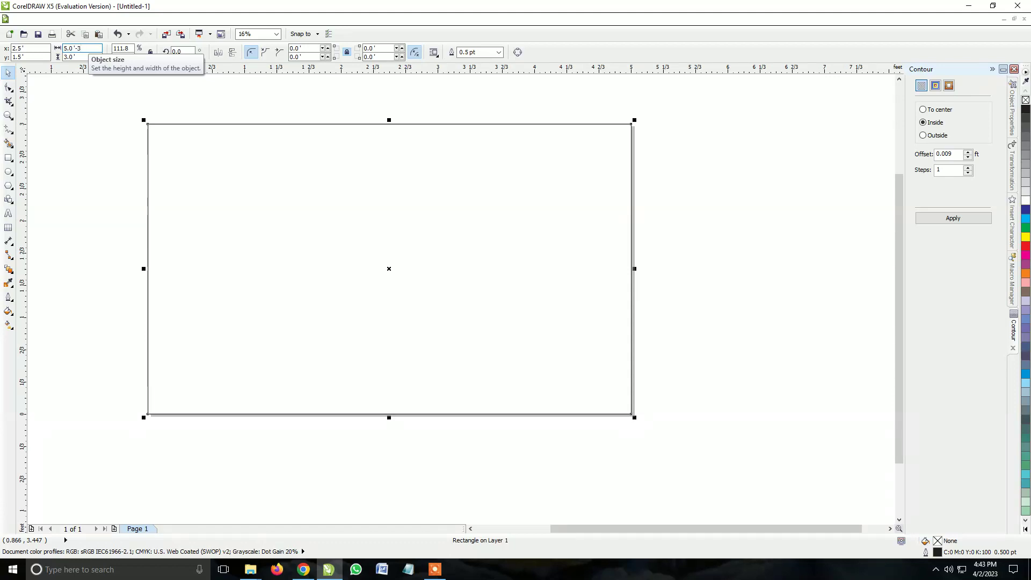
- Resize a copy to a 4.8 × 2.8 ft inner rectangle
{"action": "double_click", "coordinate": [80, 49]}
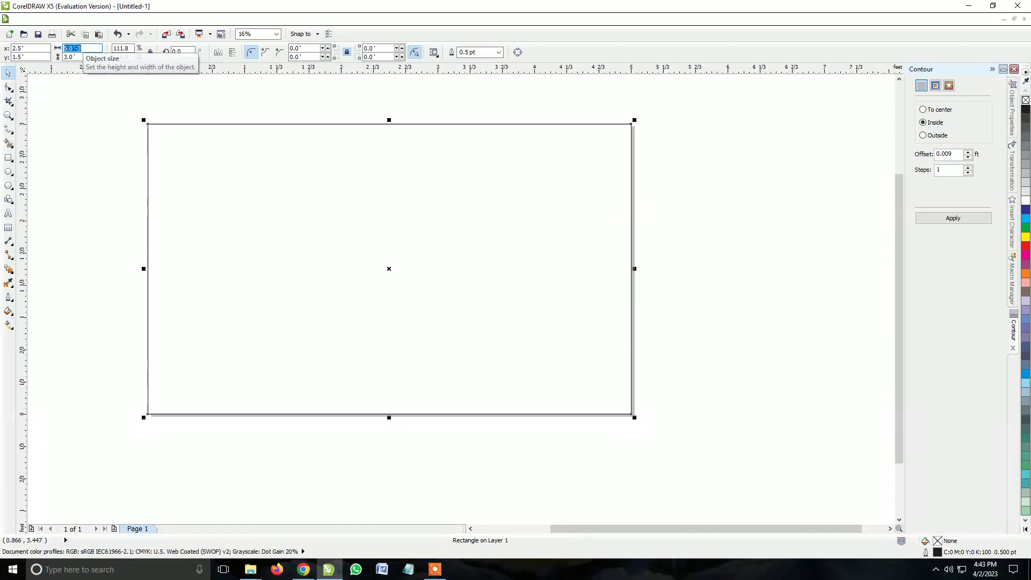
{"action": "type", "text": "4.8"}
{"action": "key", "text": "Tab"}
{"action": "type", "text": "2"}
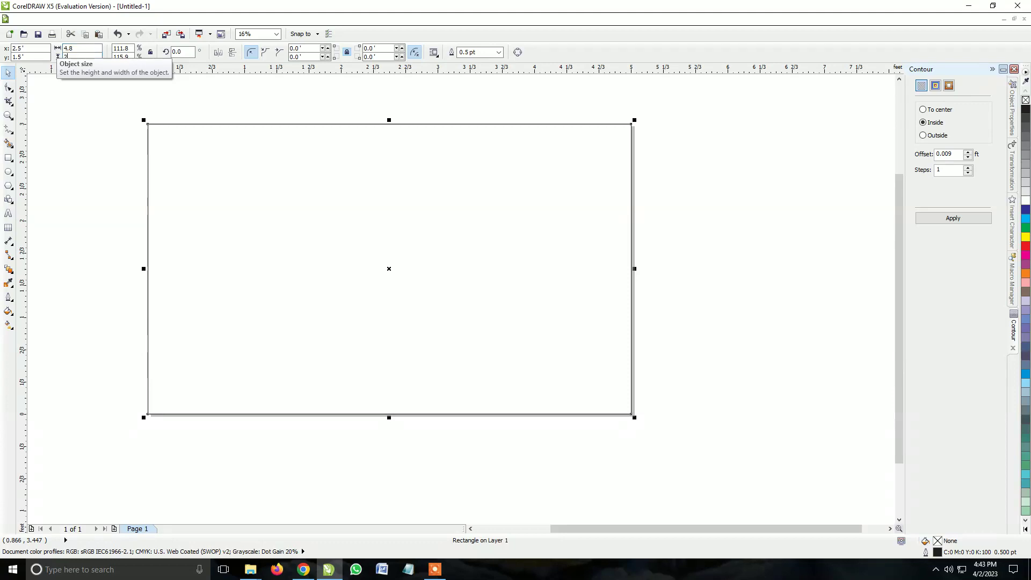
{"action": "key", "text": "Return"}
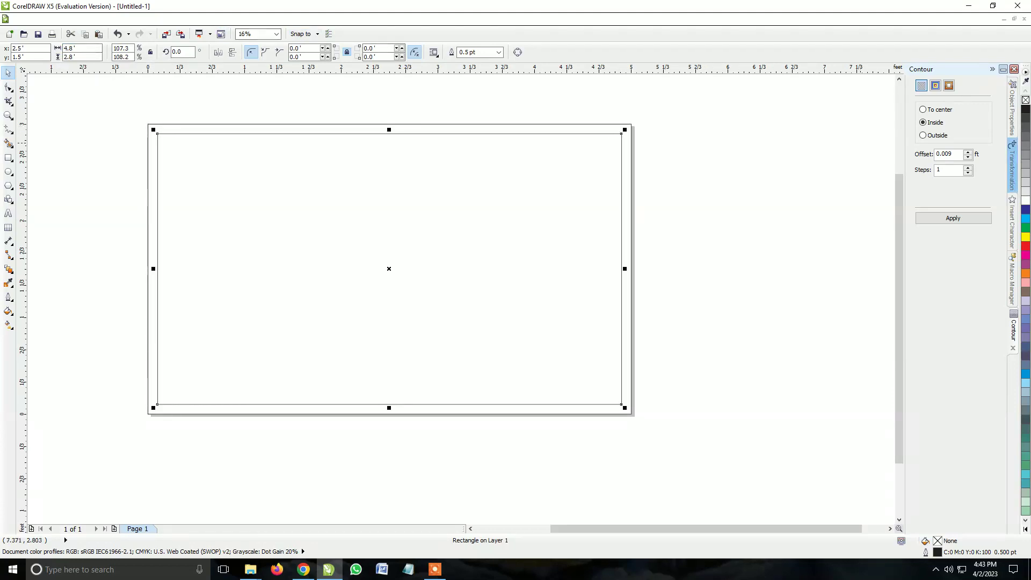
- Fill the outer 5 × 3 ft rectangle dark blue and select the inner rectangle
{"action": "key", "text": "ctrl+z"}
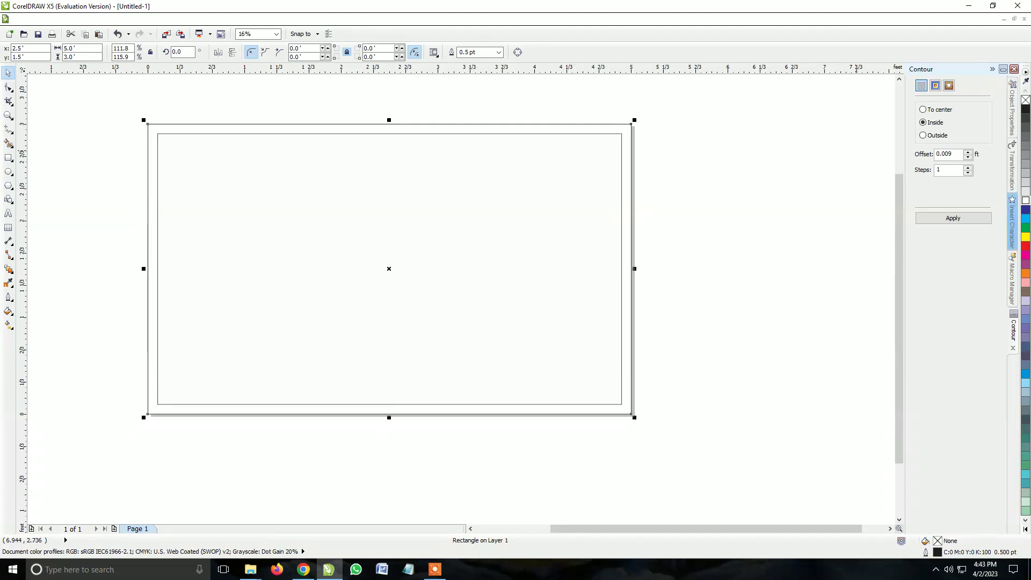
{"action": "left_click", "coordinate": [1026, 210]}
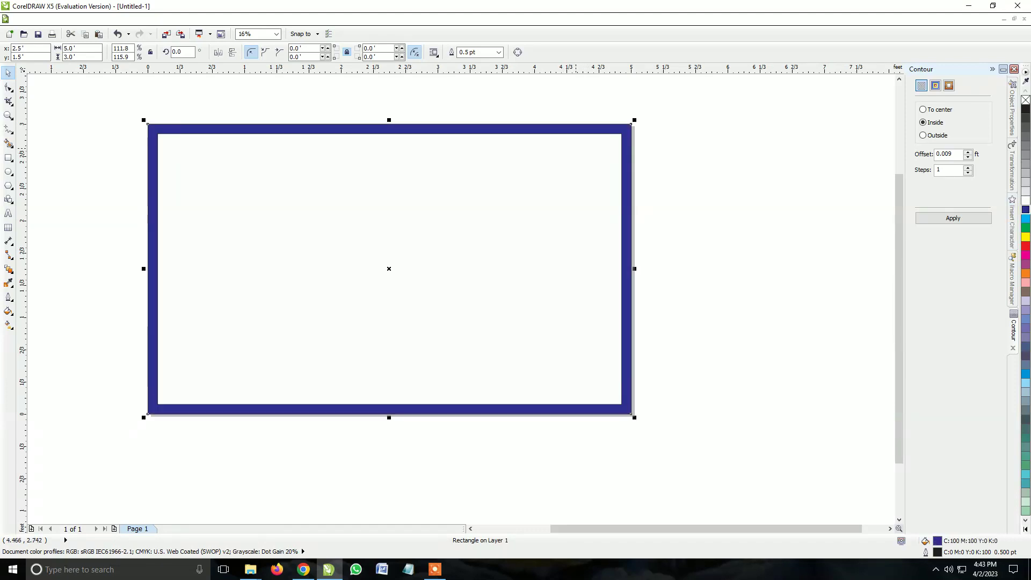
{"action": "key", "text": "Tab"}
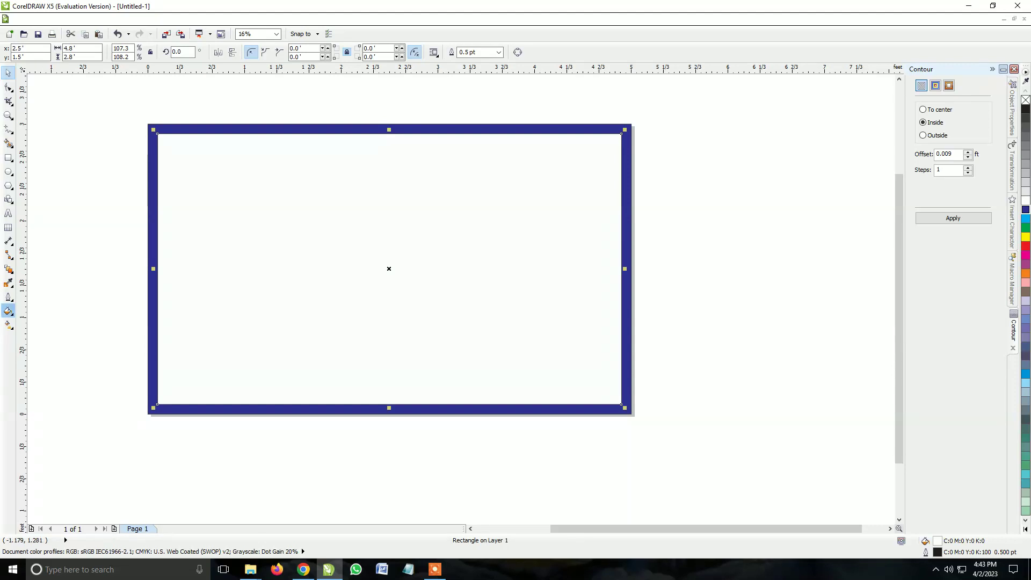
{"action": "left_click", "coordinate": [8, 311]}
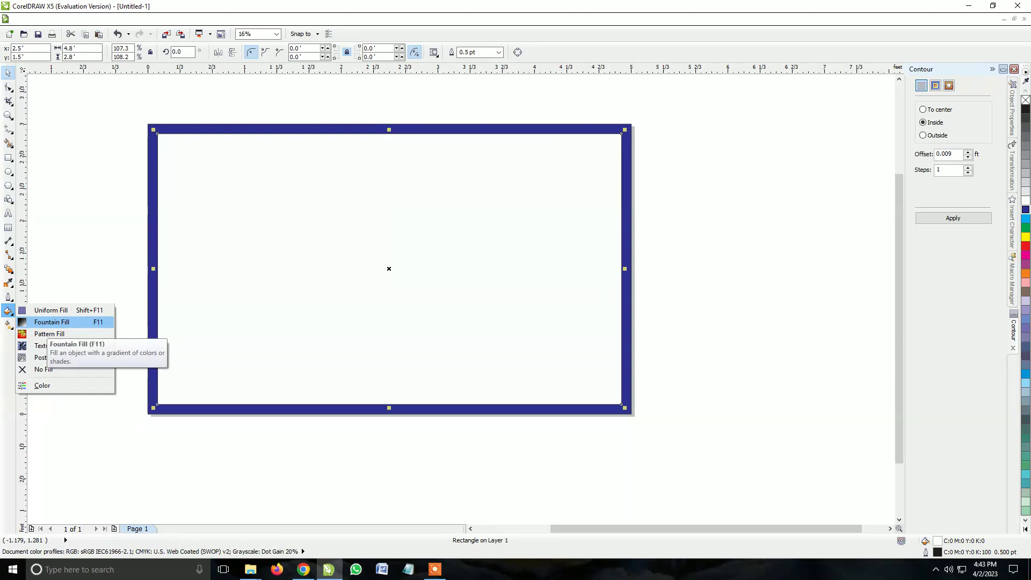
- Give the inner rectangle a radial fountain fill from Deep Yellow to white, mid-point 36
{"action": "left_click", "coordinate": [51, 321]}
{"action": "left_click", "coordinate": [457, 288]}
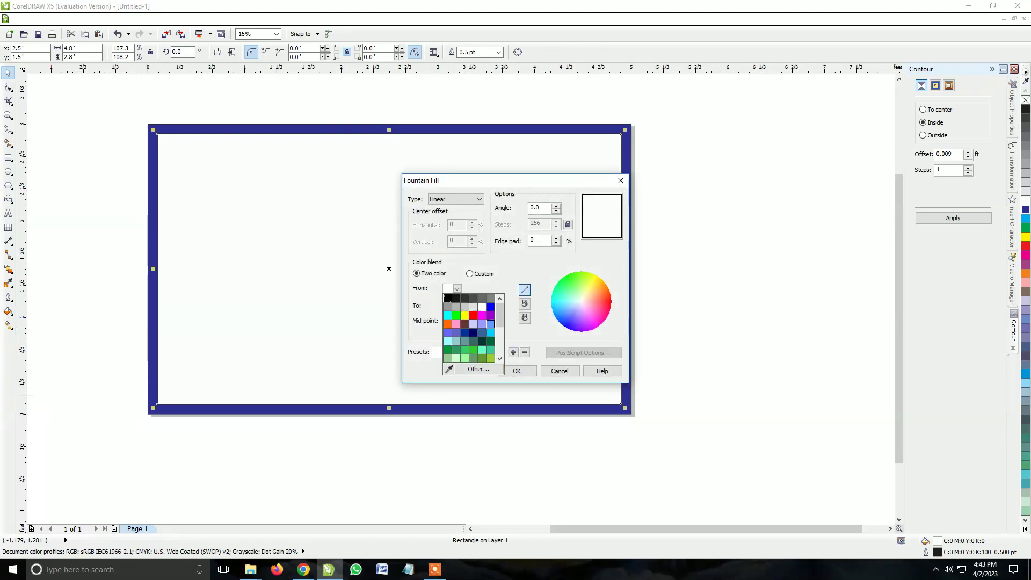
{"action": "left_click", "coordinate": [477, 369]}
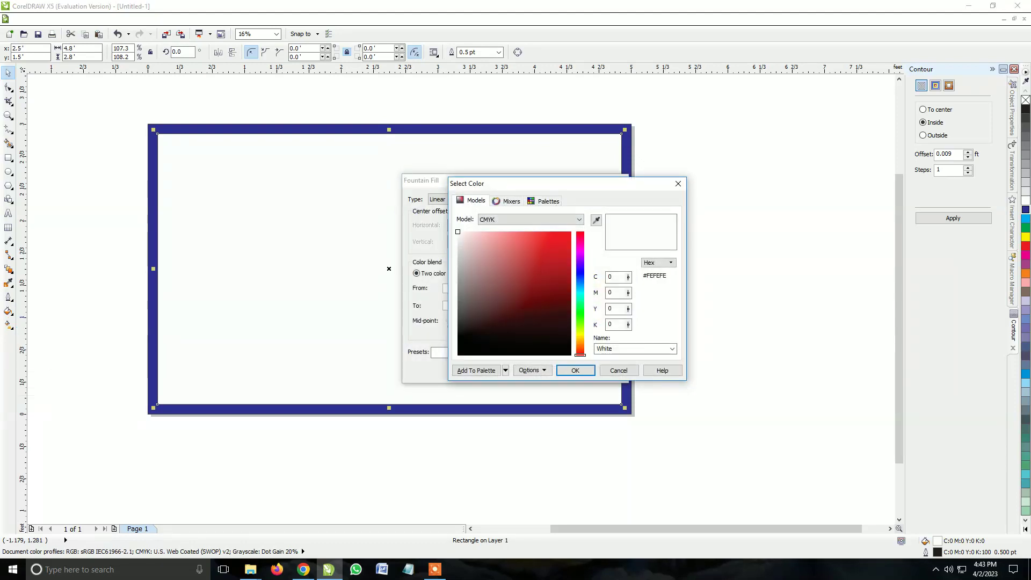
{"action": "left_click", "coordinate": [545, 201]}
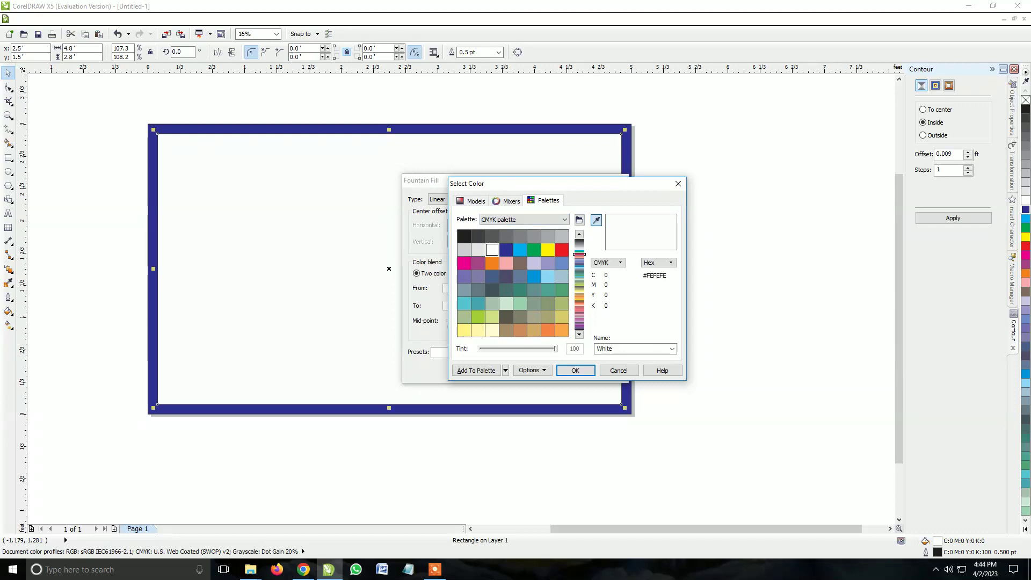
{"action": "left_click", "coordinate": [579, 334]}
{"action": "left_click", "coordinate": [579, 334]}
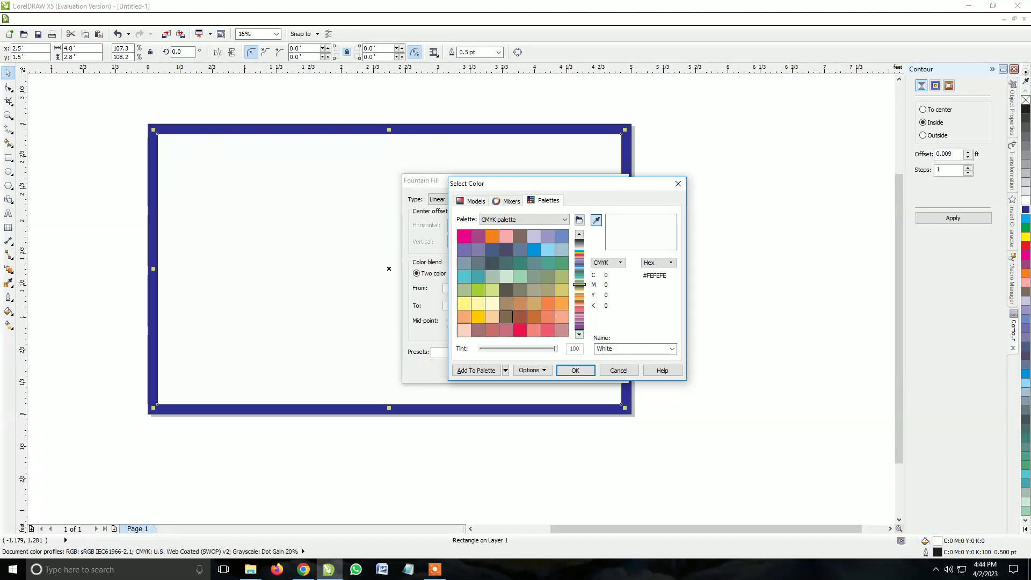
{"action": "left_click", "coordinate": [478, 317]}
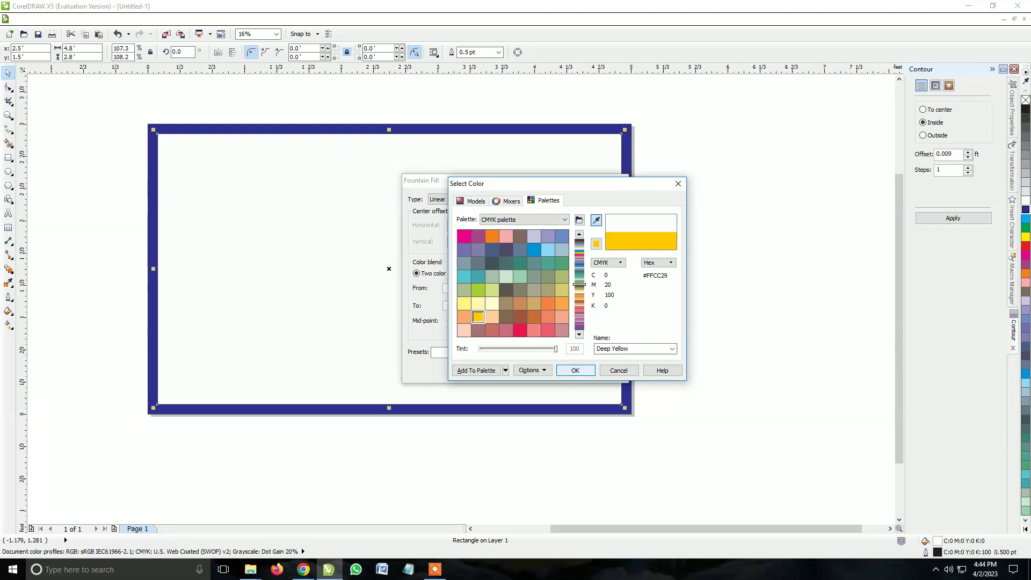
{"action": "key", "text": "Return"}
{"action": "left_click", "coordinate": [456, 200]}
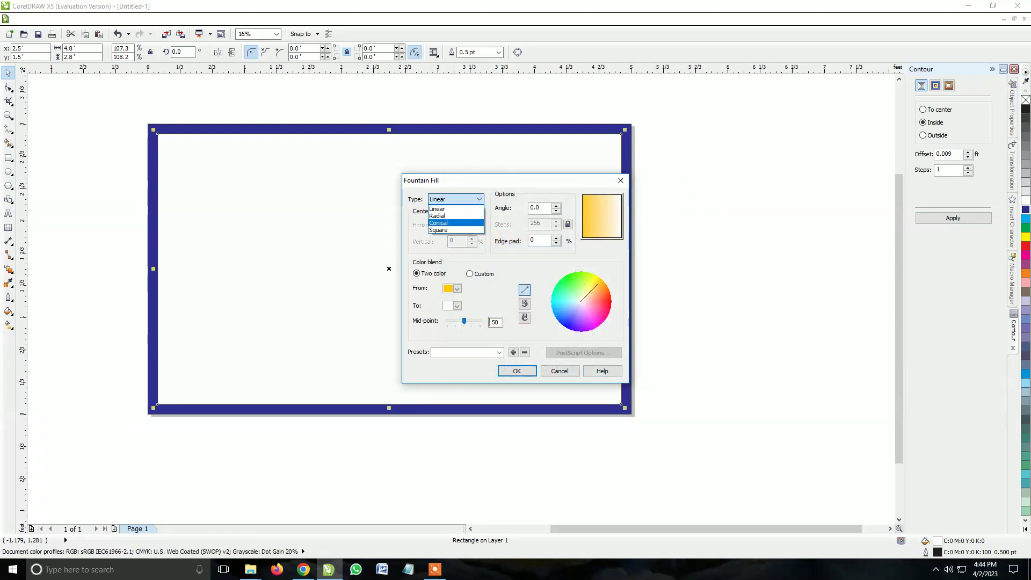
{"action": "left_click", "coordinate": [446, 215]}
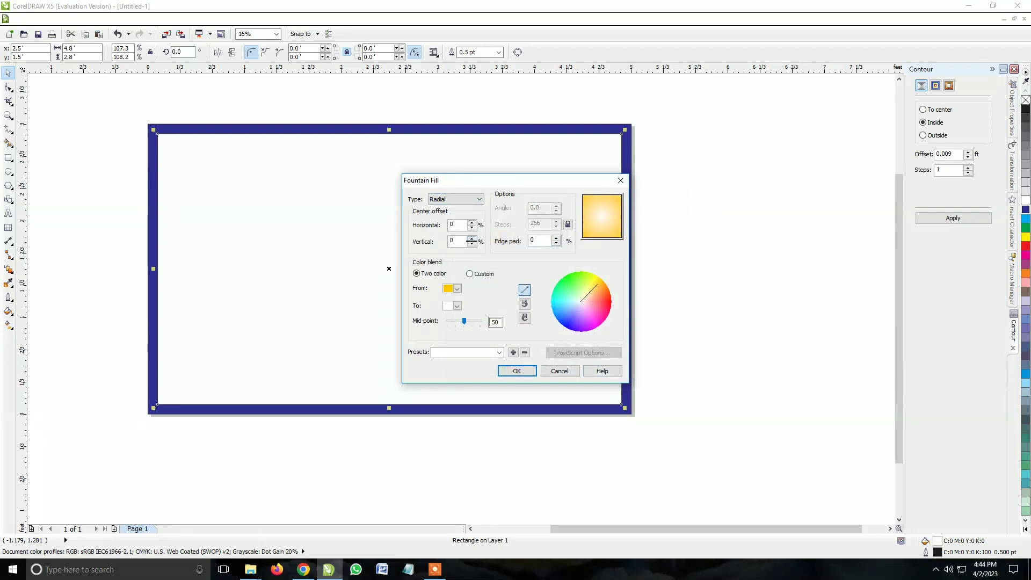
{"action": "double_click", "coordinate": [496, 322]}
{"action": "type", "text": "36"}
{"action": "key", "text": "Return"}
- In the Dear lottery card design, marquee-select the DEAR LOTTERIES logo to copy
{"action": "left_click", "coordinate": [704, 272]}
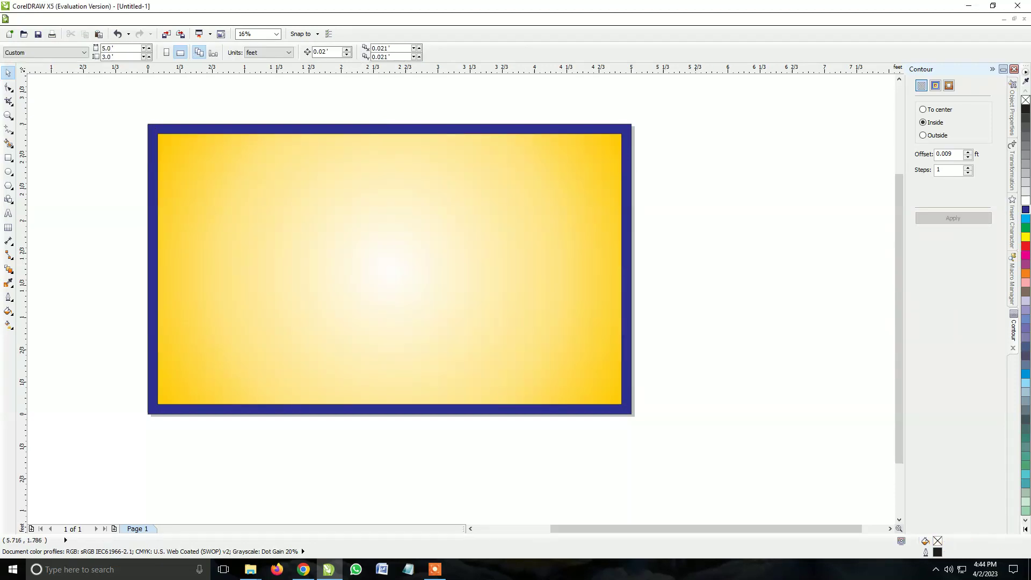
{"action": "scroll", "coordinate": [689, 226], "scroll_direction": "down", "scroll_amount": 1}
{"action": "scroll", "coordinate": [614, 230], "scroll_direction": "up", "scroll_amount": 1}
{"action": "scroll", "coordinate": [612, 229], "scroll_direction": "up", "scroll_amount": 1}
{"action": "scroll", "coordinate": [540, 242], "scroll_direction": "down", "scroll_amount": 2}
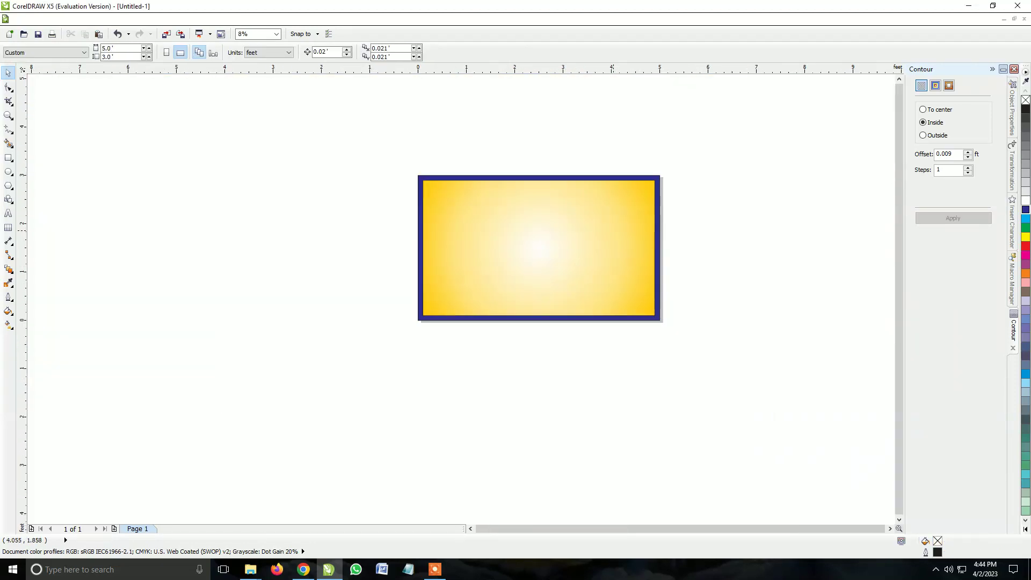
{"action": "scroll", "coordinate": [540, 242], "scroll_direction": "down", "scroll_amount": 1}
{"action": "scroll", "coordinate": [540, 253], "scroll_direction": "up", "scroll_amount": 2}
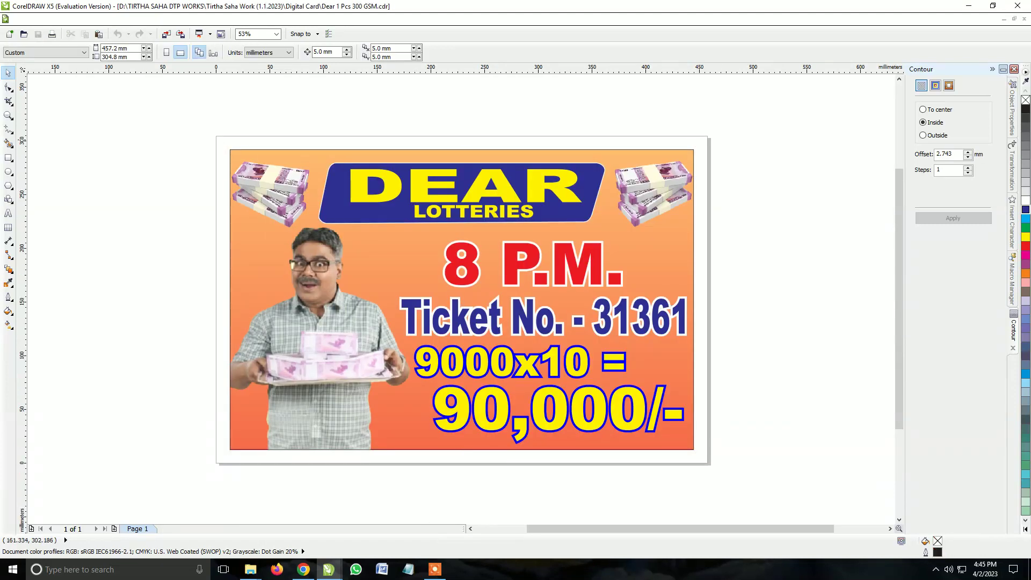
{"action": "left_click_drag", "start_coordinate": [305, 116], "coordinate": [647, 161]}
{"action": "left_click", "coordinate": [553, 198]}
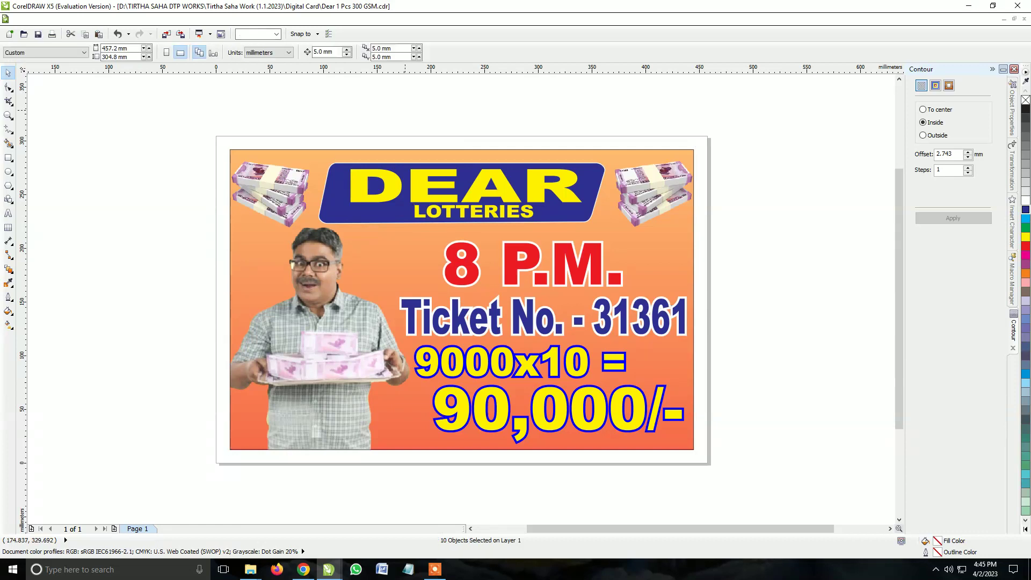
{"action": "mouse_move", "coordinate": [288, 98]}
{"action": "left_mouse_down"}
{"action": "mouse_move", "coordinate": [392, 275]}
{"action": "mouse_move", "coordinate": [615, 234]}
{"action": "left_mouse_up"}
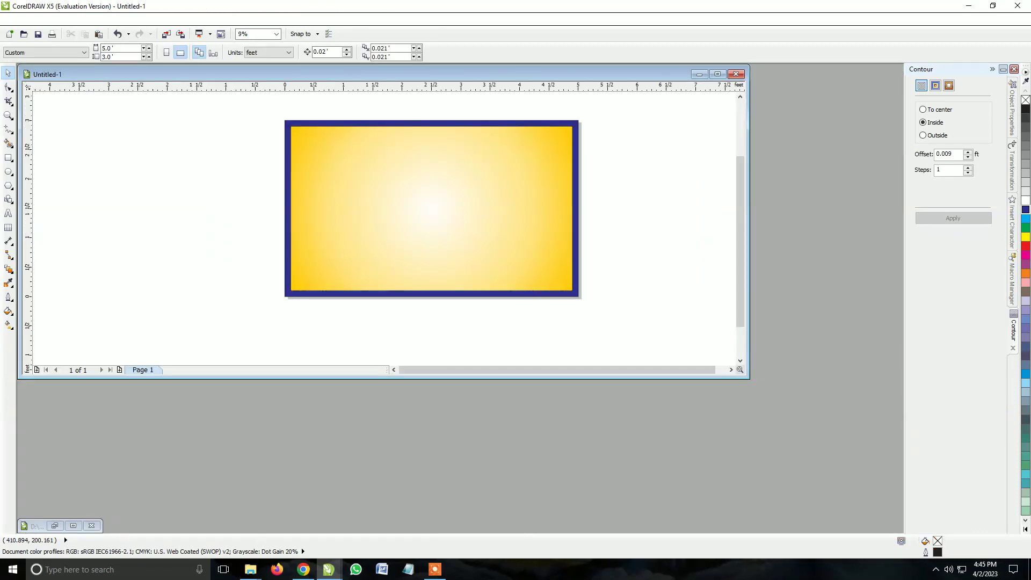
- Paste and enlarge the DEAR LOTTERIES logo, duplicate it to the right, then move both below the board
{"action": "key", "text": "ctrl+v"}
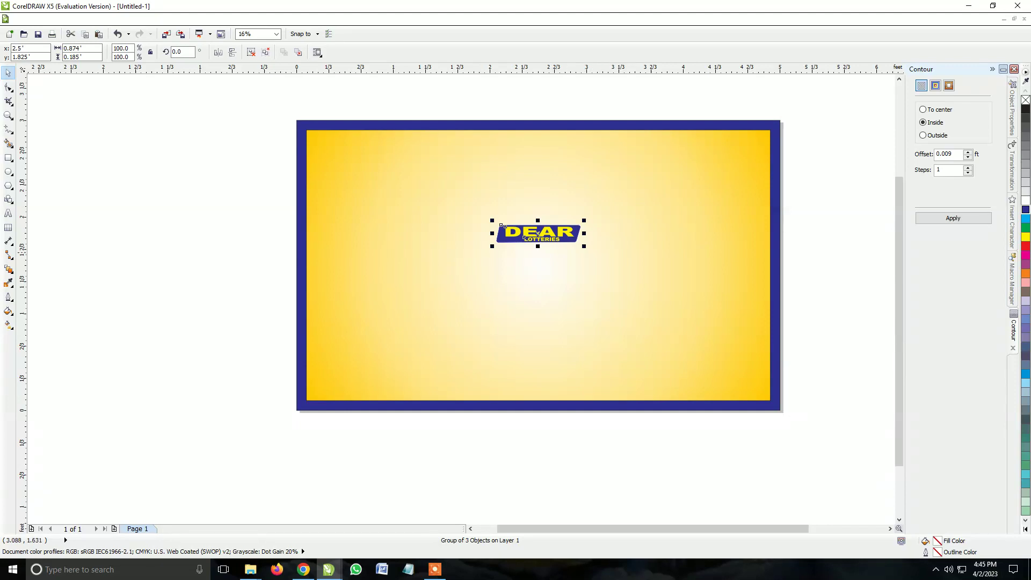
{"action": "mouse_move", "coordinate": [584, 246]}
{"action": "left_mouse_down"}
{"action": "mouse_move", "coordinate": [615, 253]}
{"action": "mouse_move", "coordinate": [437, 155]}
{"action": "mouse_move", "coordinate": [409, 160]}
{"action": "mouse_move", "coordinate": [491, 179]}
{"action": "left_mouse_up"}
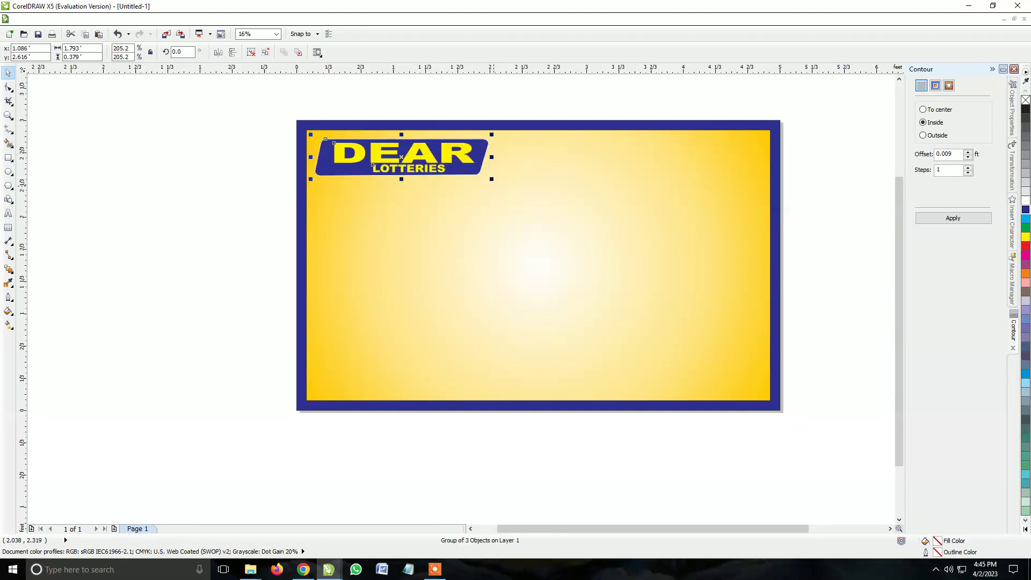
{"action": "mouse_move", "coordinate": [467, 163]}
{"action": "left_mouse_down"}
{"action": "mouse_move", "coordinate": [744, 167]}
{"action": "mouse_move", "coordinate": [642, 162]}
{"action": "left_mouse_up"}
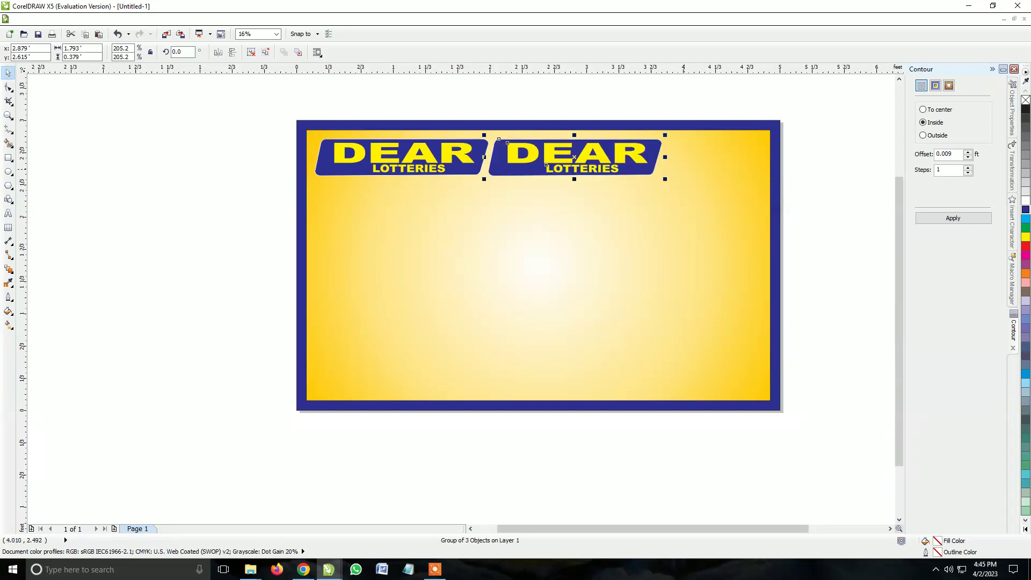
{"action": "left_click_drag", "start_coordinate": [499, 139], "coordinate": [602, 139]}
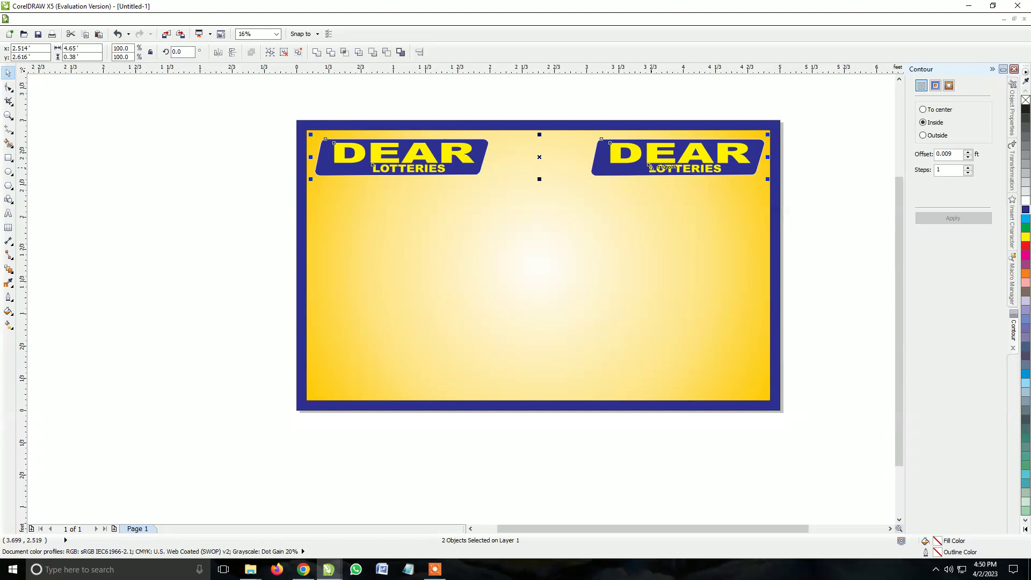
{"action": "left_click_drag", "start_coordinate": [650, 167], "coordinate": [554, 489]}
- Import logo.png and fit it, slightly enlarged, into the board's top-left corner
{"action": "right_click", "coordinate": [198, 181]}
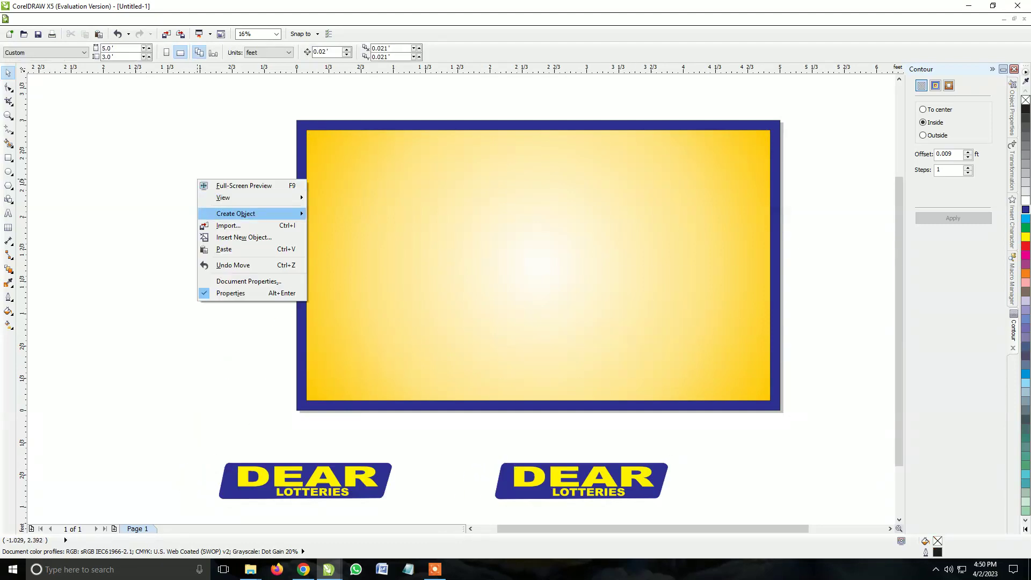
{"action": "left_click", "coordinate": [228, 226]}
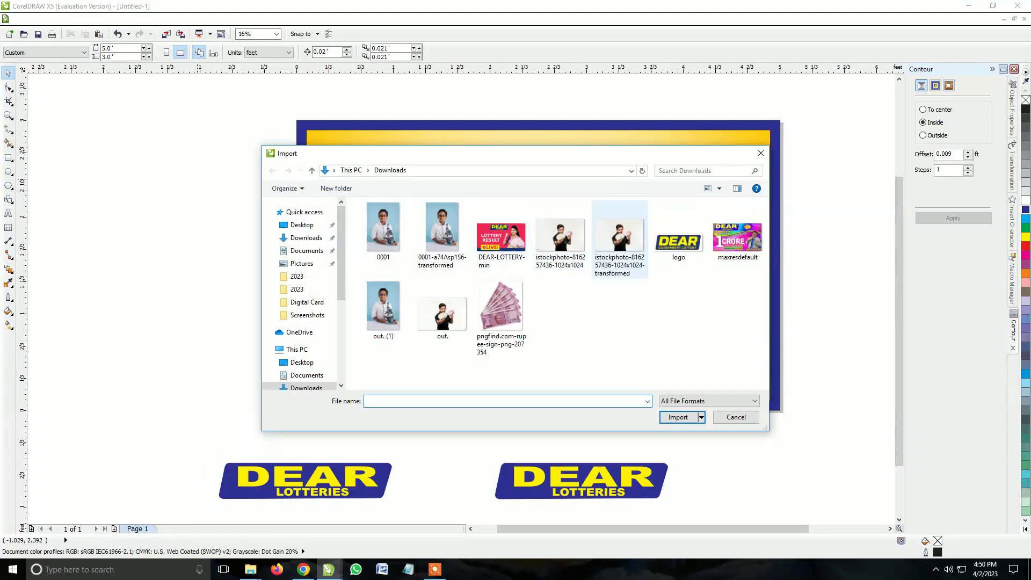
{"action": "left_click", "coordinate": [679, 241]}
{"action": "left_click", "coordinate": [678, 417]}
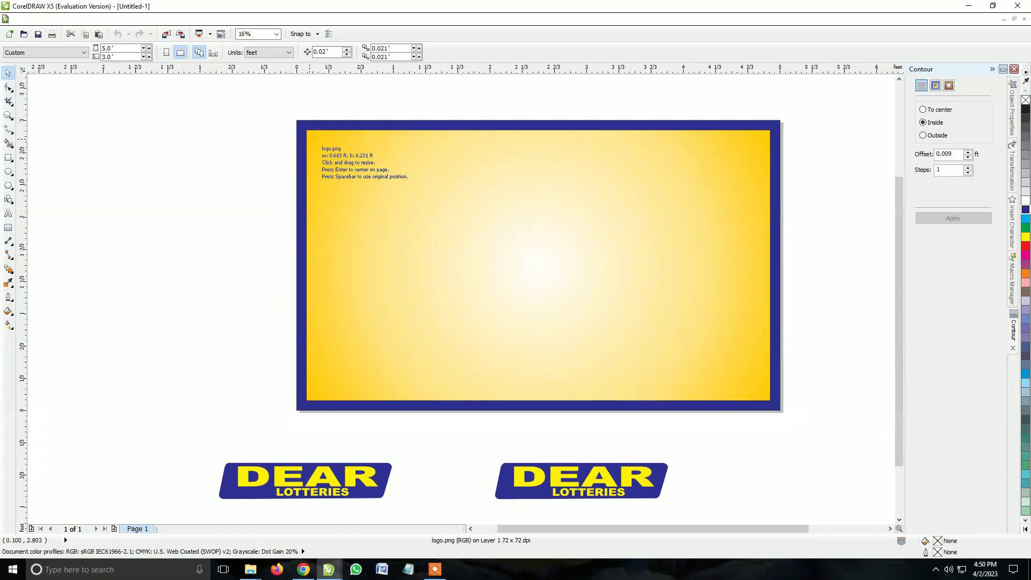
{"action": "left_click_drag", "start_coordinate": [311, 133], "coordinate": [479, 194]}
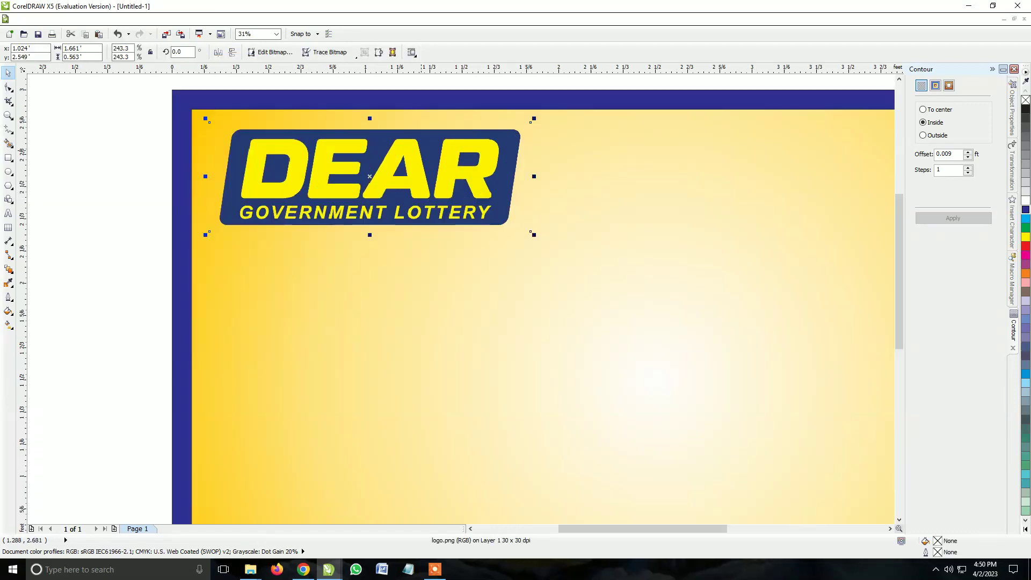
{"action": "scroll", "coordinate": [421, 150], "scroll_direction": "up", "scroll_amount": 2}
{"action": "left_click_drag", "start_coordinate": [376, 172], "coordinate": [350, 161]}
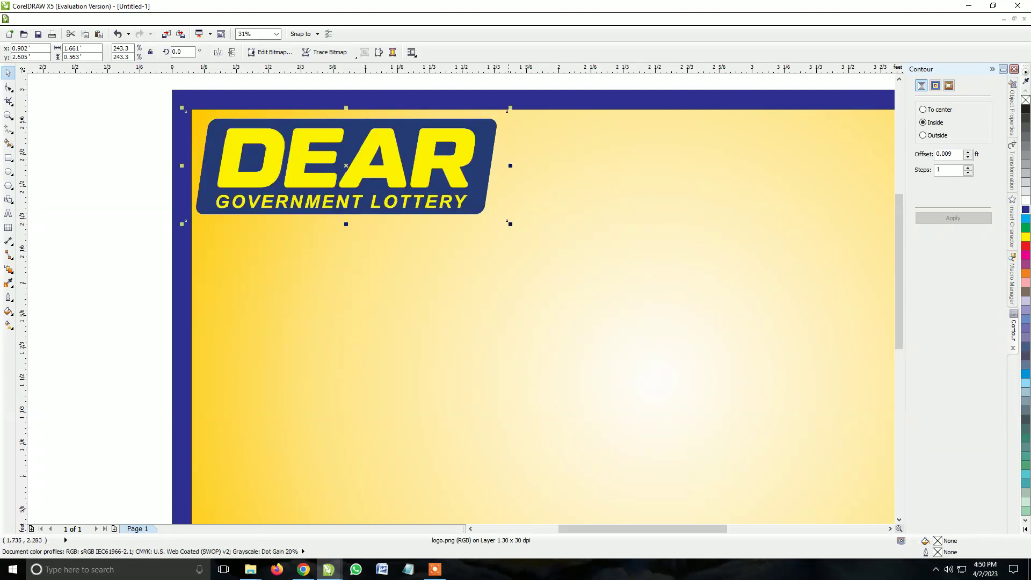
{"action": "left_click_drag", "start_coordinate": [508, 227], "coordinate": [535, 232]}
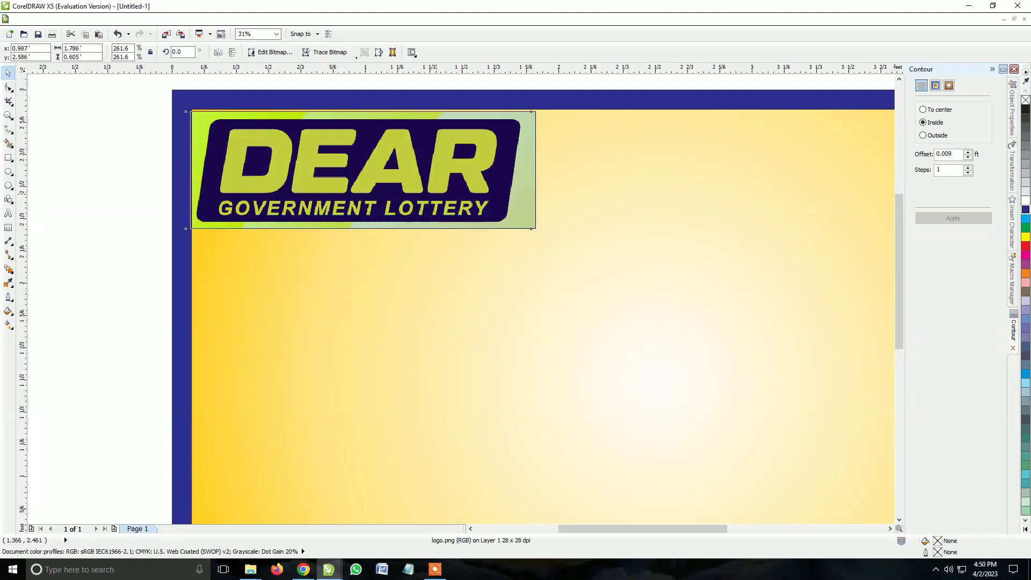
{"action": "scroll", "coordinate": [321, 161], "scroll_direction": "down", "scroll_amount": 2}
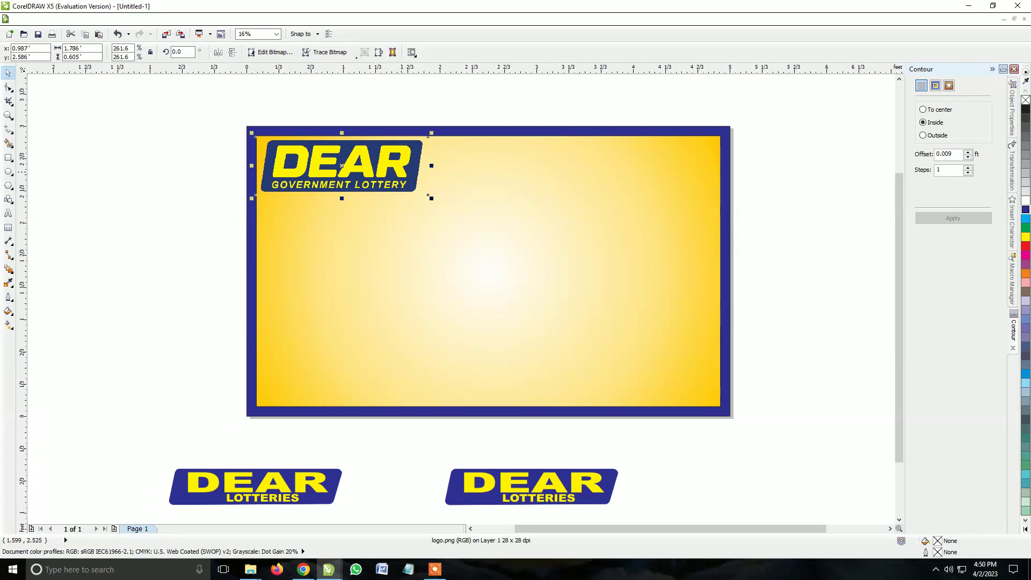
- Drag a copy of the logo to the board's top-right corner
{"action": "left_click_drag", "start_coordinate": [342, 166], "coordinate": [418, 166]}
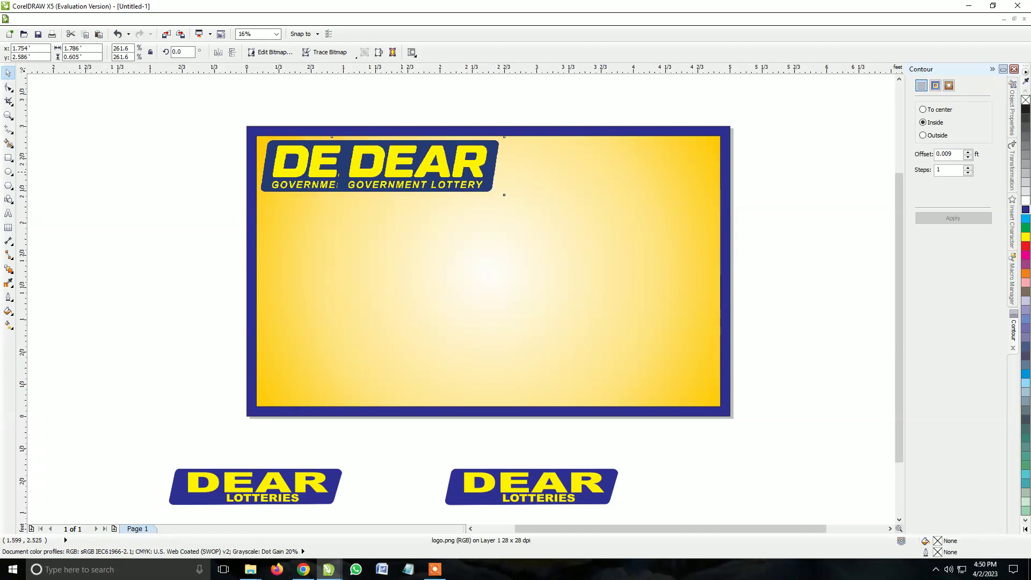
{"action": "left_click_drag", "start_coordinate": [418, 165], "coordinate": [636, 166]}
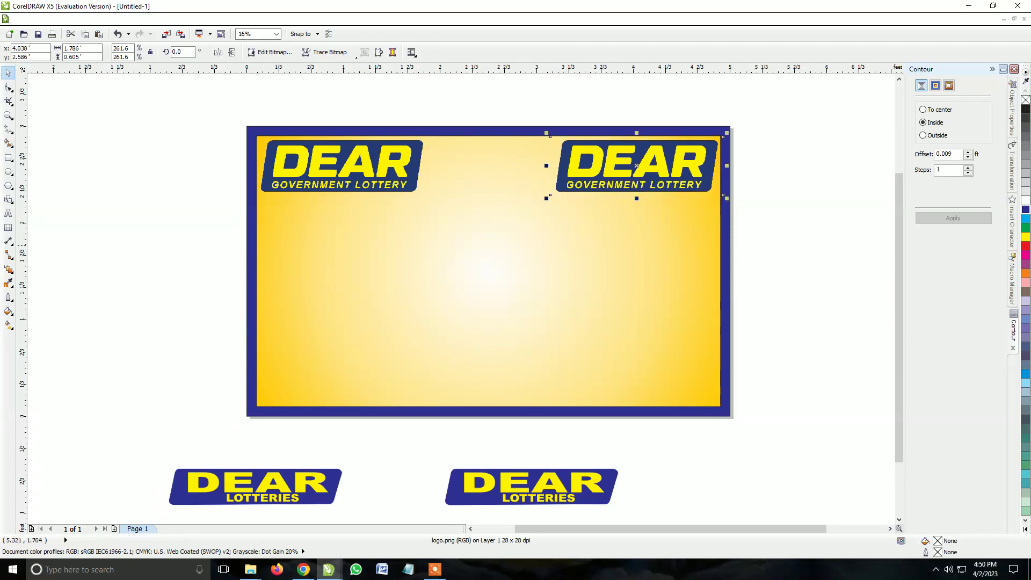
{"action": "key", "text": "Escape"}
- Import the woman, man and rupee-note PNGs and place them beside the board
{"action": "right_click", "coordinate": [819, 220]}
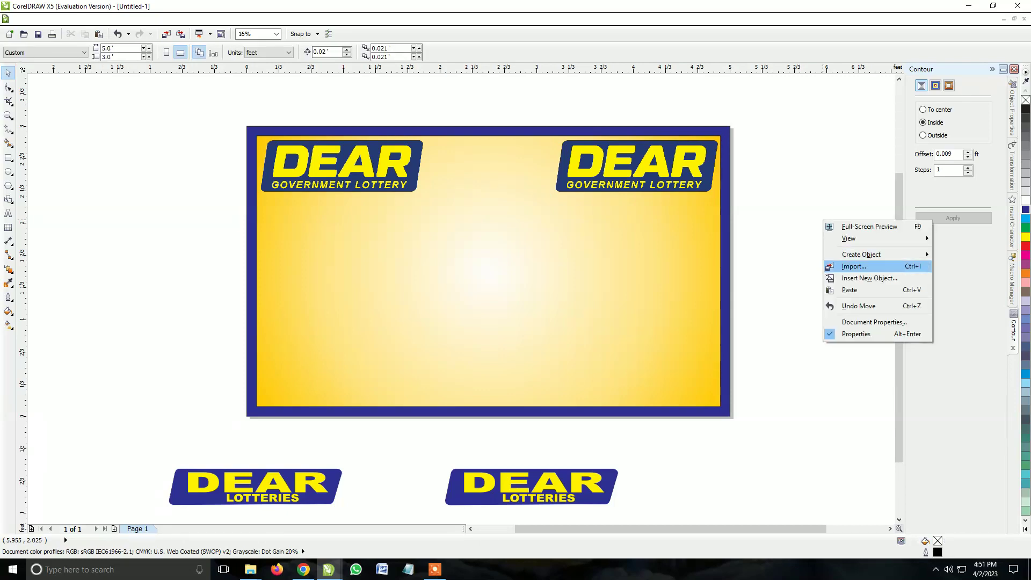
{"action": "left_click", "coordinate": [840, 264]}
{"action": "left_click", "coordinate": [620, 315]}
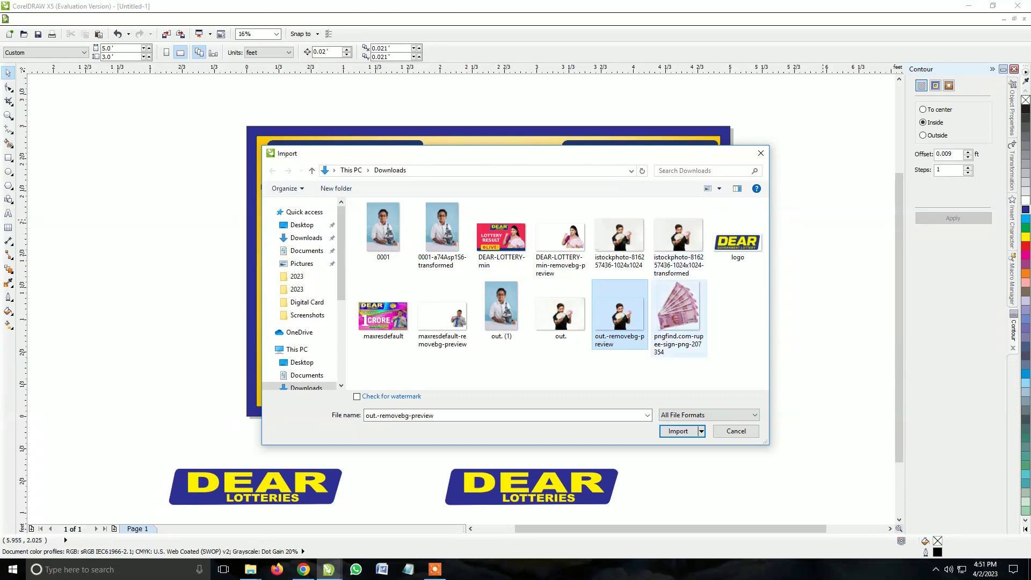
{"action": "left_click", "coordinate": [679, 312], "text": "ctrl"}
{"action": "left_click", "coordinate": [561, 239], "text": "ctrl"}
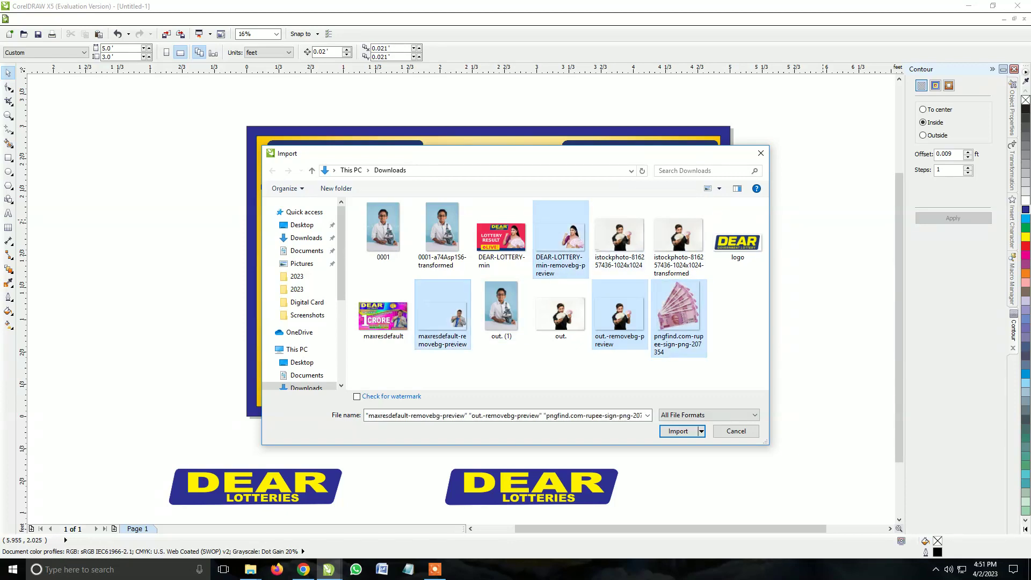
{"action": "left_click", "coordinate": [678, 431]}
{"action": "left_click", "coordinate": [762, 226]}
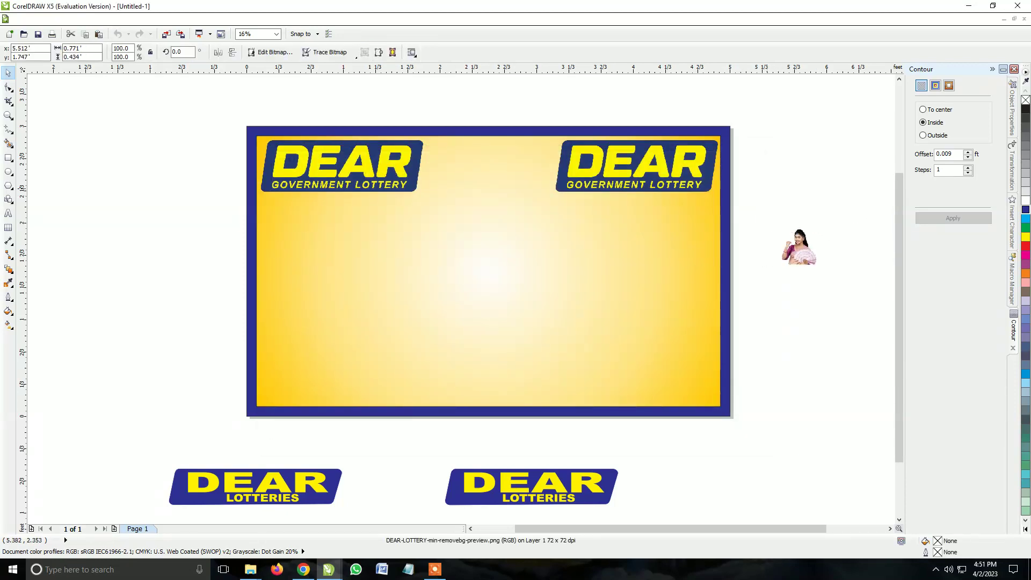
{"action": "left_click", "coordinate": [817, 200]}
{"action": "left_click", "coordinate": [757, 130]}
{"action": "left_click_drag", "start_coordinate": [791, 177], "coordinate": [798, 360]}
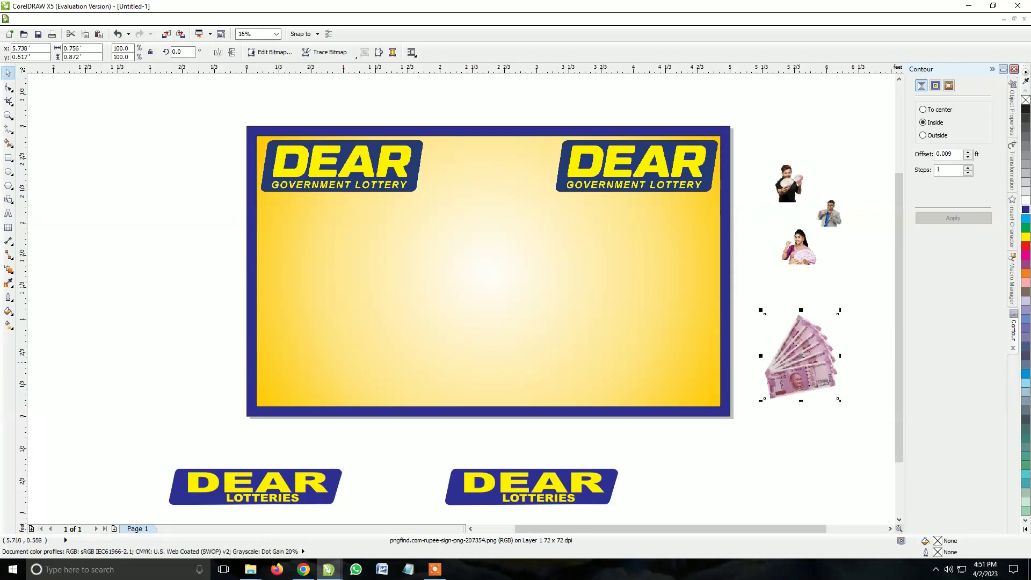
- Enlarge the man photo and position it on the board's lower right
{"action": "mouse_move", "coordinate": [827, 226]}
{"action": "left_mouse_down"}
{"action": "mouse_move", "coordinate": [693, 305]}
{"action": "mouse_move", "coordinate": [831, 375]}
{"action": "left_mouse_up"}
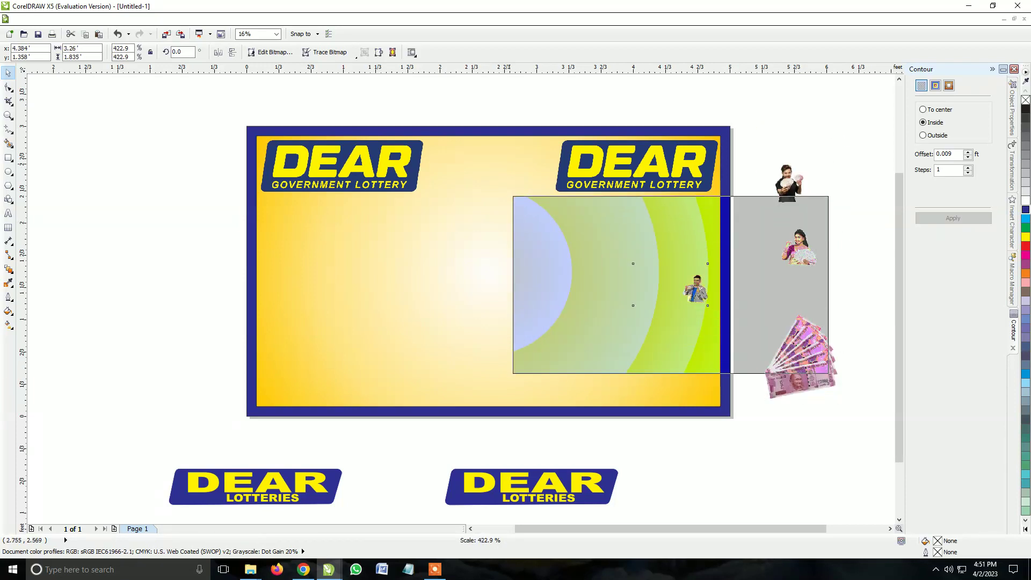
{"action": "left_click_drag", "start_coordinate": [769, 275], "coordinate": [627, 313]}
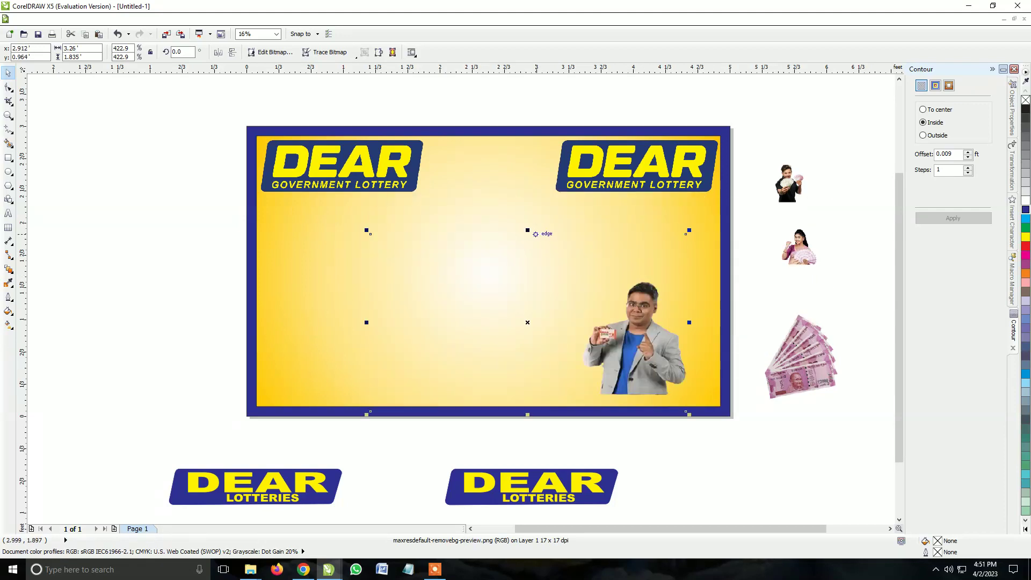
{"action": "left_click_drag", "start_coordinate": [528, 230], "coordinate": [528, 215]}
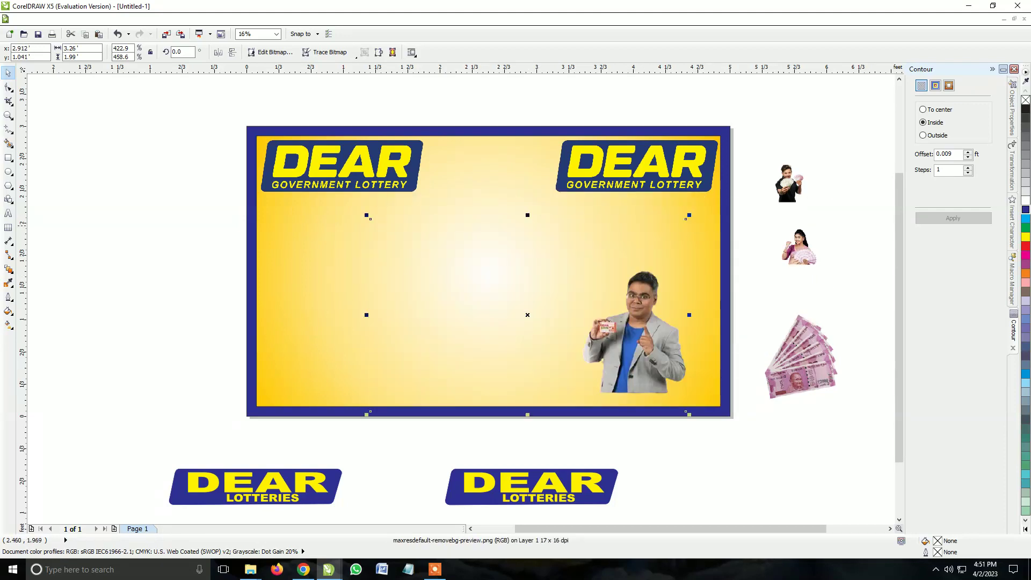
{"action": "left_click_drag", "start_coordinate": [369, 214], "coordinate": [199, 159]}
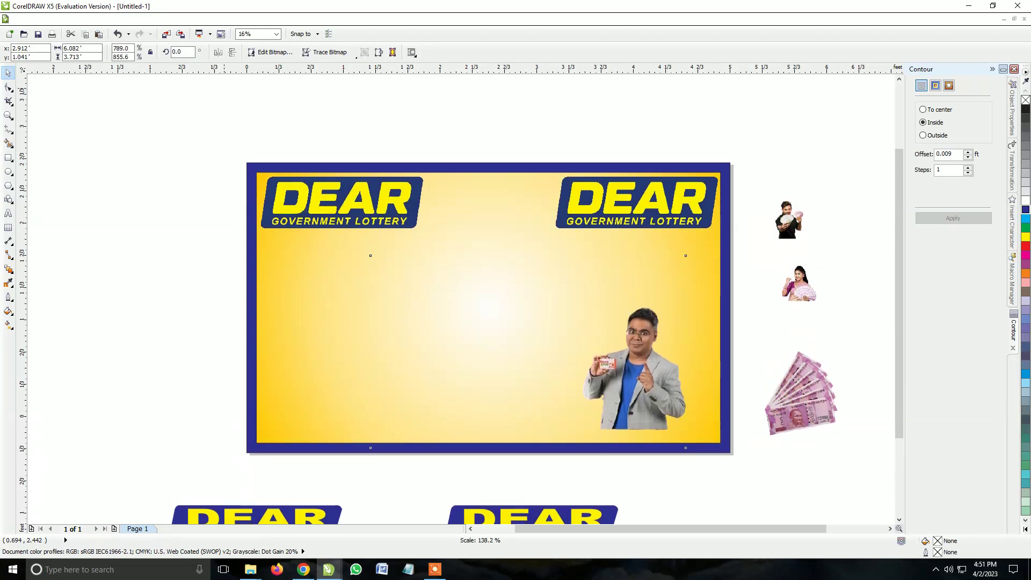
{"action": "scroll", "coordinate": [483, 266], "scroll_direction": "down", "scroll_amount": 2}
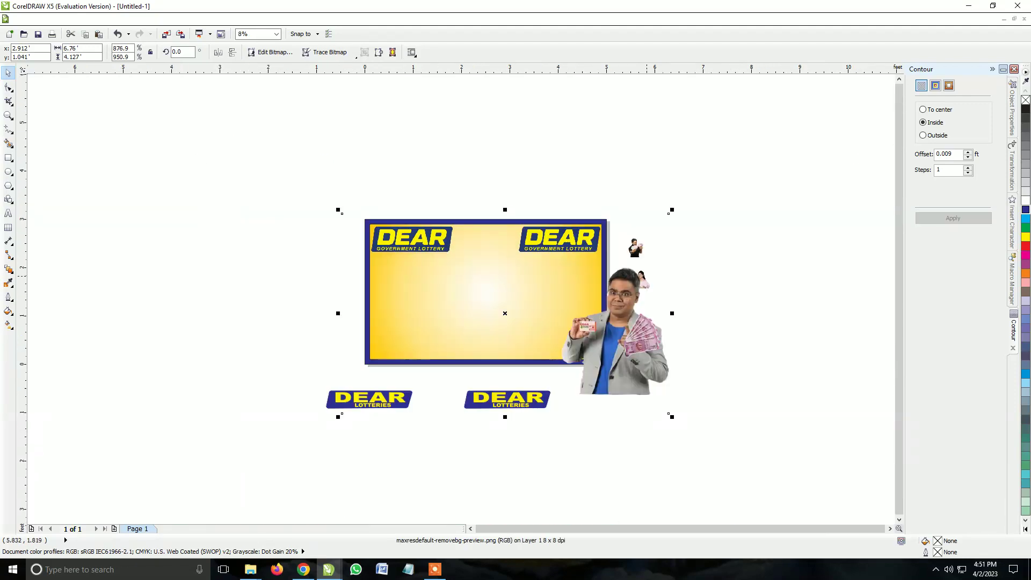
{"action": "left_click_drag", "start_coordinate": [620, 289], "coordinate": [550, 254]}
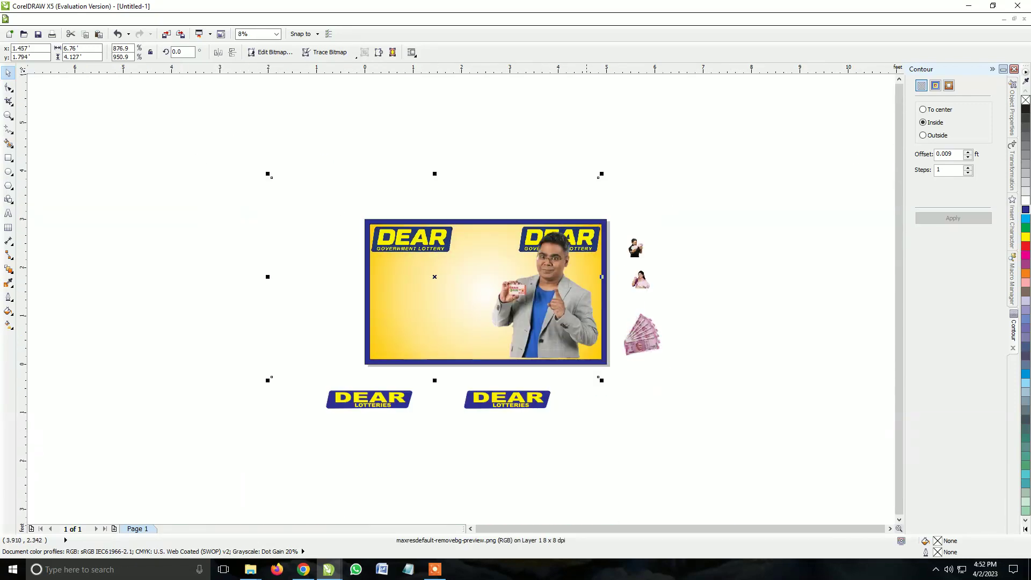
{"action": "left_click_drag", "start_coordinate": [601, 175], "coordinate": [523, 223]}
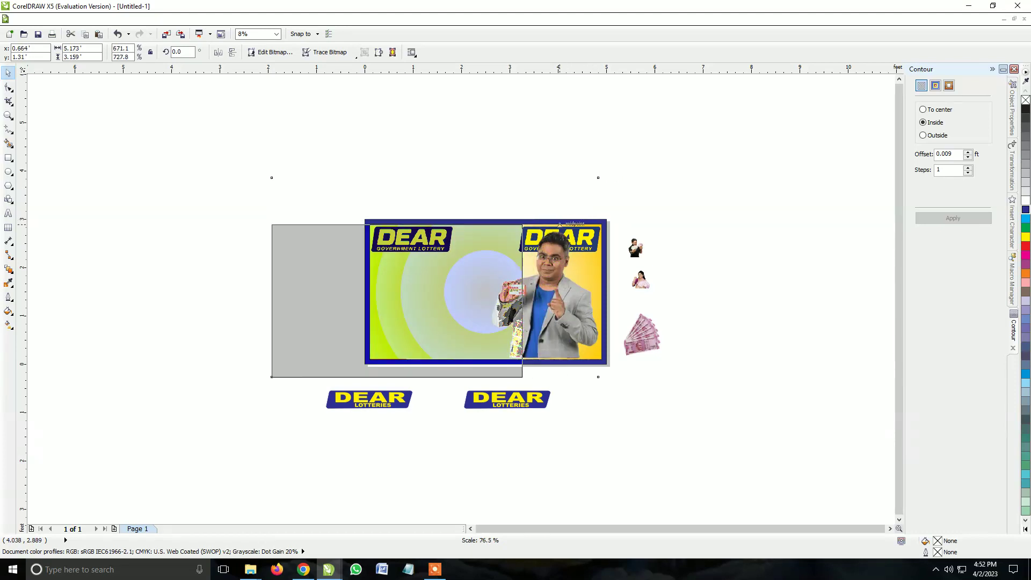
{"action": "left_click_drag", "start_coordinate": [501, 291], "coordinate": [549, 282]}
{"action": "left_click_drag", "start_coordinate": [397, 301], "coordinate": [475, 299]}
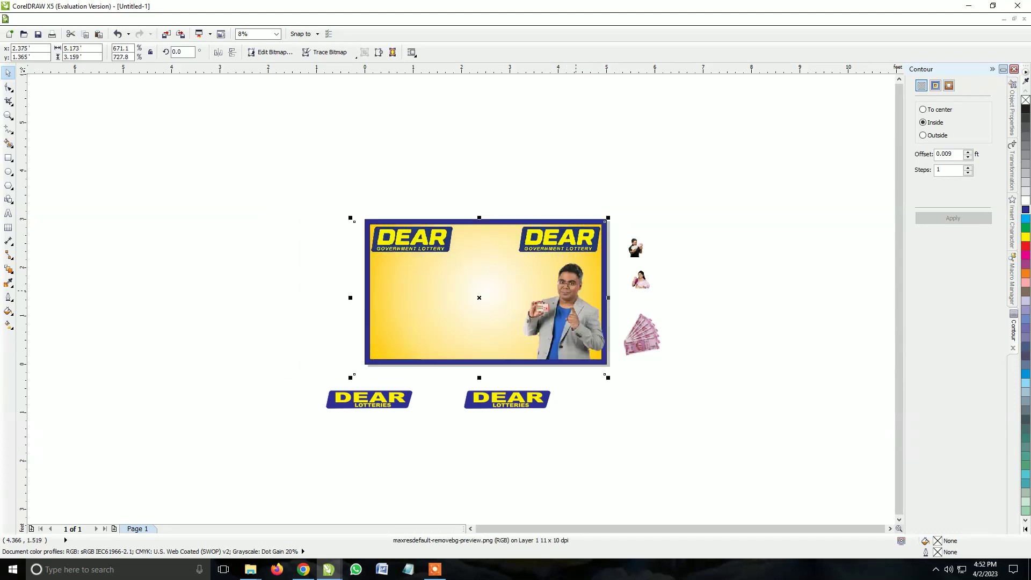
{"action": "left_click", "coordinate": [8, 87]}
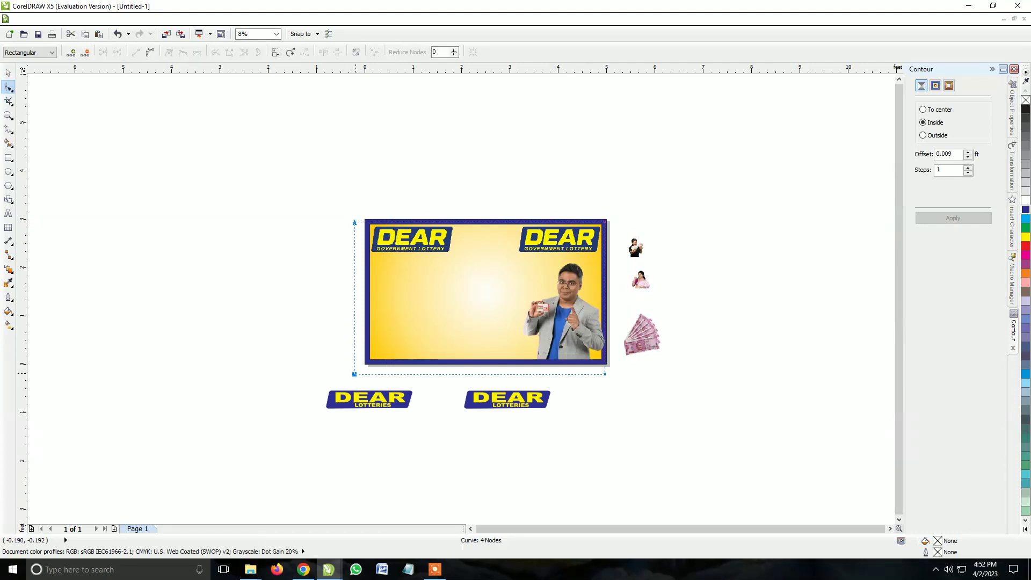
- Crop the man photo's empty left, top and bottom edges with the Shape tool
{"action": "left_click_drag", "start_coordinate": [355, 373], "coordinate": [518, 373]}
{"action": "left_click_drag", "start_coordinate": [663, 199], "coordinate": [481, 272]}
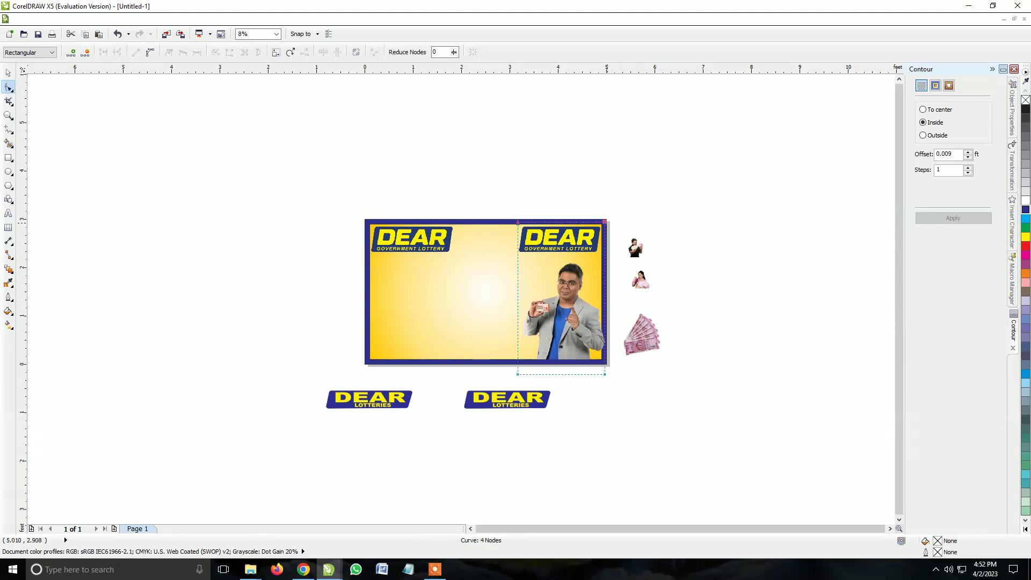
{"action": "left_click_drag", "start_coordinate": [605, 222], "coordinate": [601, 260]}
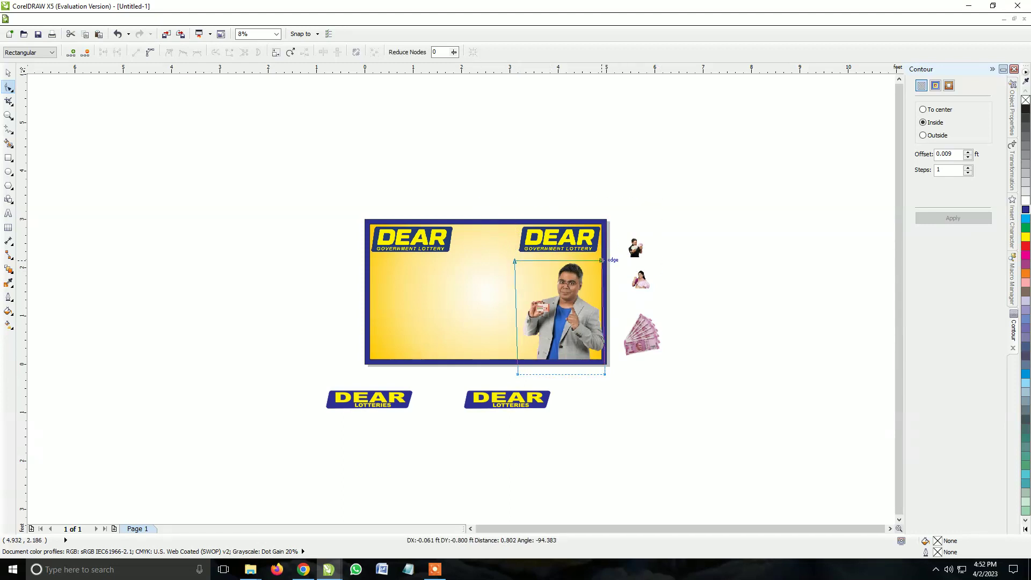
{"action": "mouse_move", "coordinate": [630, 357]}
{"action": "left_mouse_down"}
{"action": "mouse_move", "coordinate": [484, 384]}
{"action": "mouse_move", "coordinate": [518, 360]}
{"action": "left_mouse_up"}
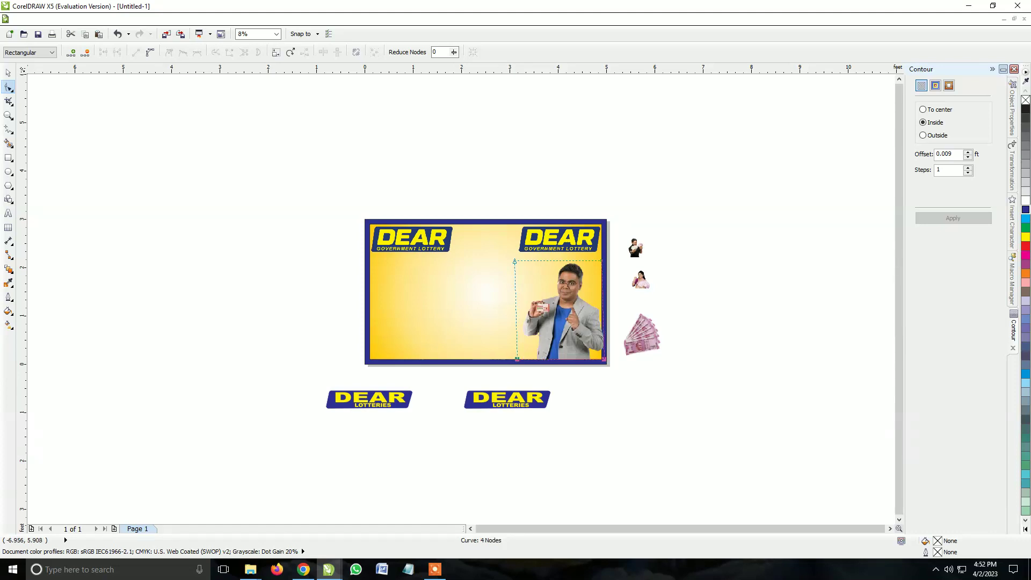
- Shrink the photo from its top-left corner so it fits snugly in the lower-right corner
{"action": "left_click", "coordinate": [8, 73]}
{"action": "scroll", "coordinate": [491, 258], "scroll_direction": "up", "scroll_amount": 1}
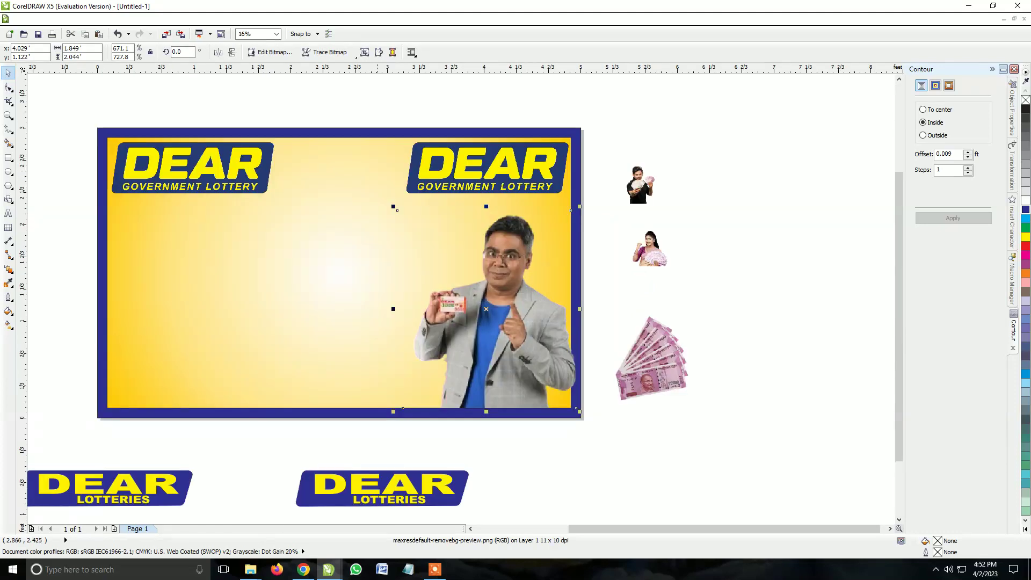
{"action": "left_click_drag", "start_coordinate": [397, 210], "coordinate": [415, 230]}
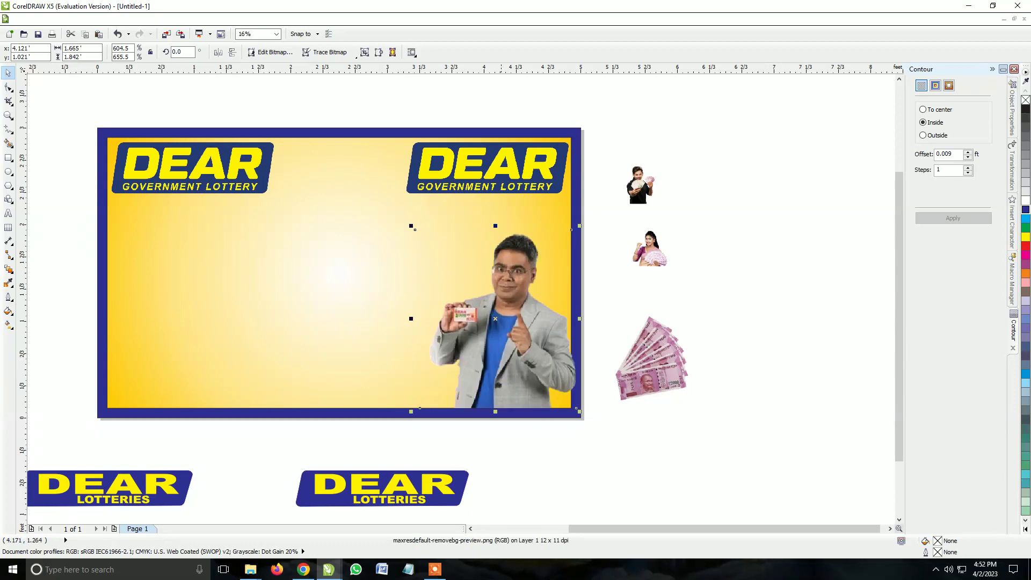
{"action": "left_click", "coordinate": [415, 231]}
{"action": "left_click", "coordinate": [414, 230]}
{"action": "left_click_drag", "start_coordinate": [414, 230], "coordinate": [435, 251]}
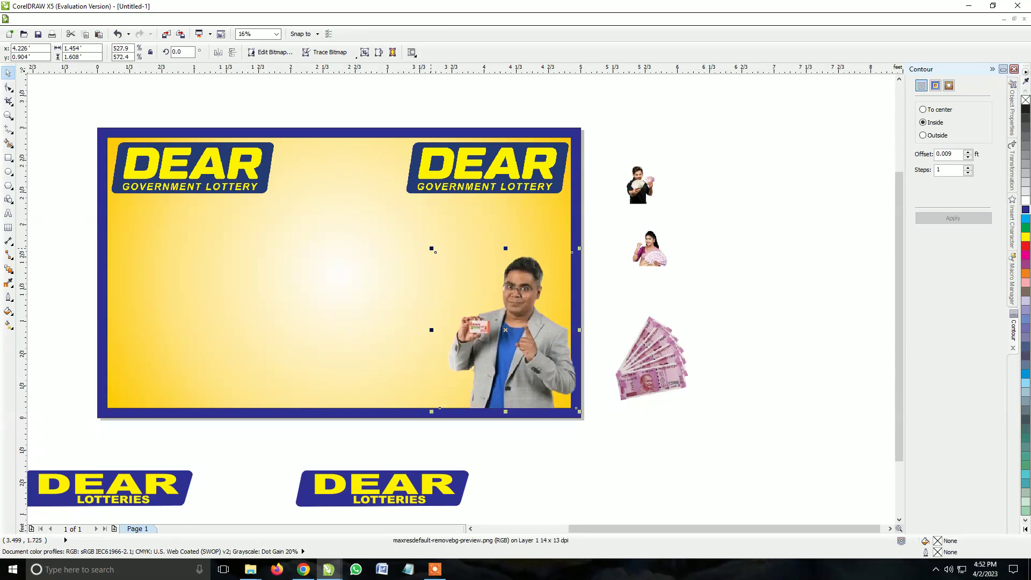
{"action": "left_click", "coordinate": [730, 326]}
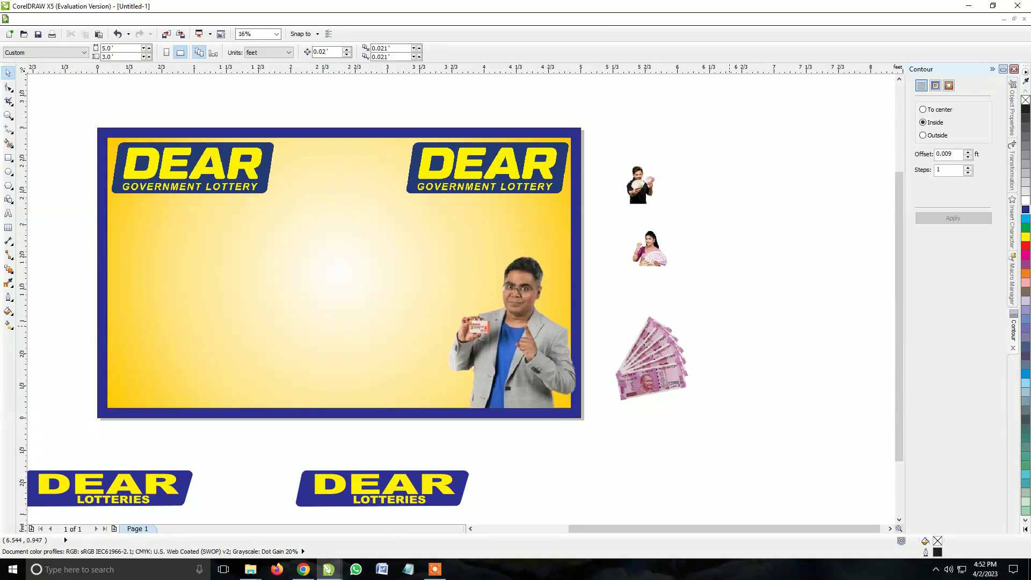
{"action": "scroll", "coordinate": [703, 312], "scroll_direction": "down", "scroll_amount": 1}
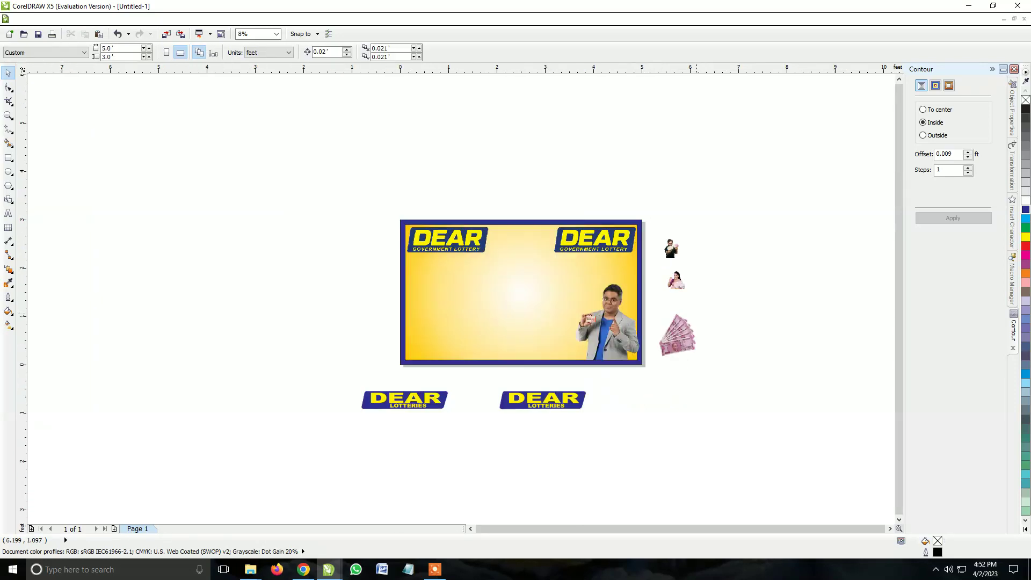
{"action": "left_click", "coordinate": [390, 403]}
{"action": "scroll", "coordinate": [390, 404], "scroll_direction": "up", "scroll_amount": 1}
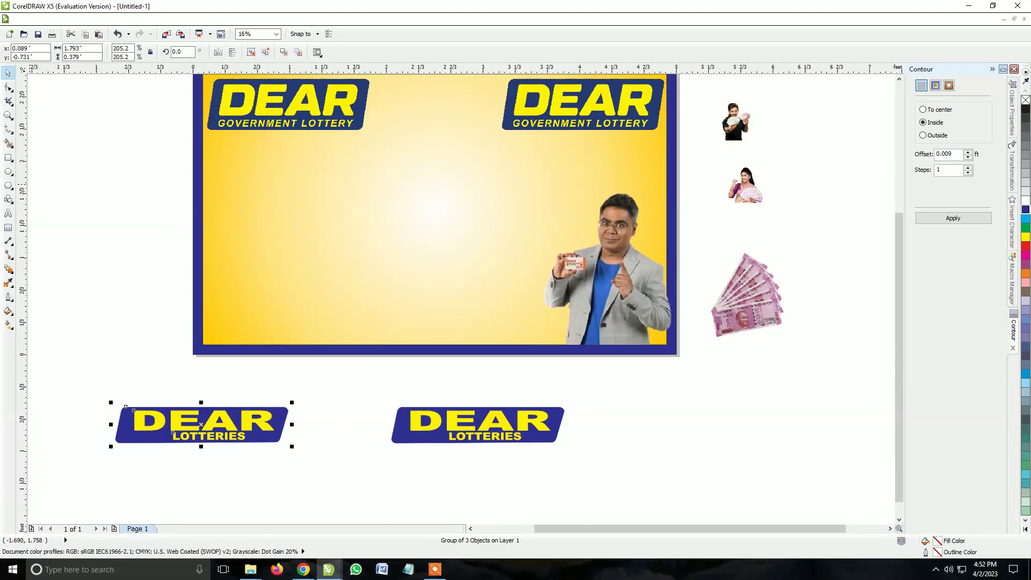
- Add a short artistic text line beside the banner and convert it to UPPERCASE
{"action": "key", "text": "F8"}
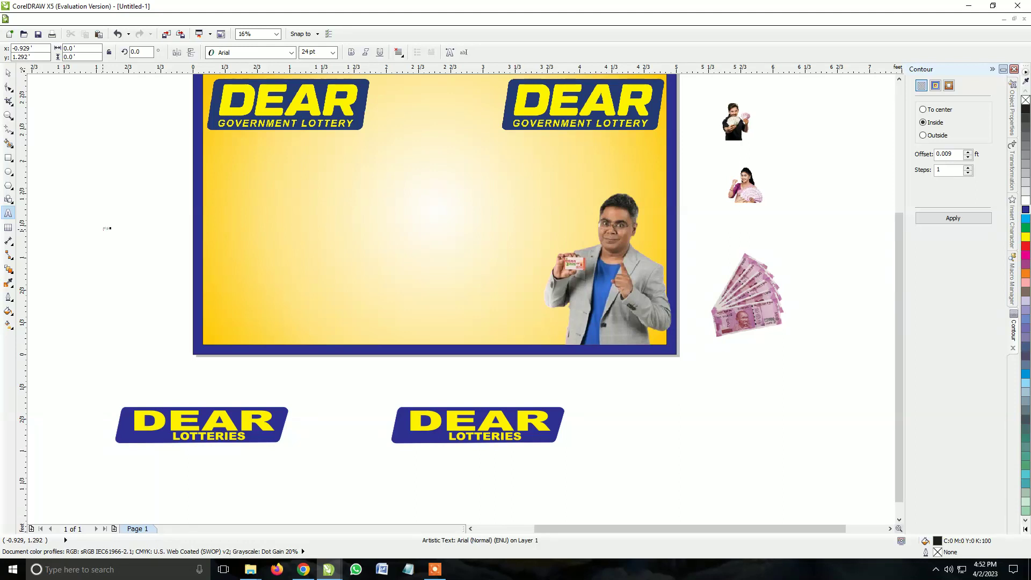
{"action": "type", "text": "e"}
{"action": "type", "text": "r"}
{"action": "key", "text": "Escape"}
{"action": "key", "text": "ctrl+a"}
{"action": "key", "text": "shift+F3"}
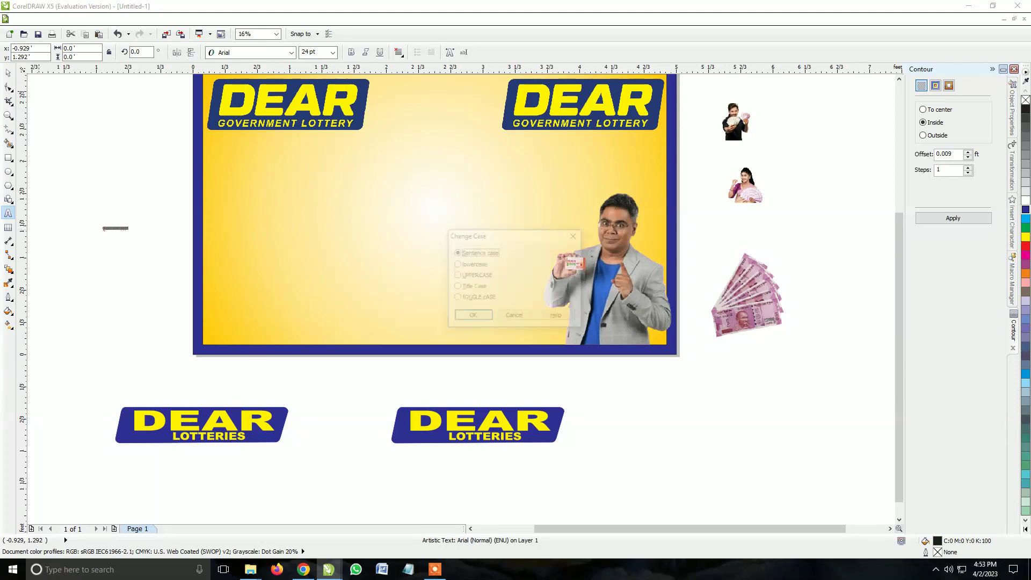
{"action": "key", "text": "u"}
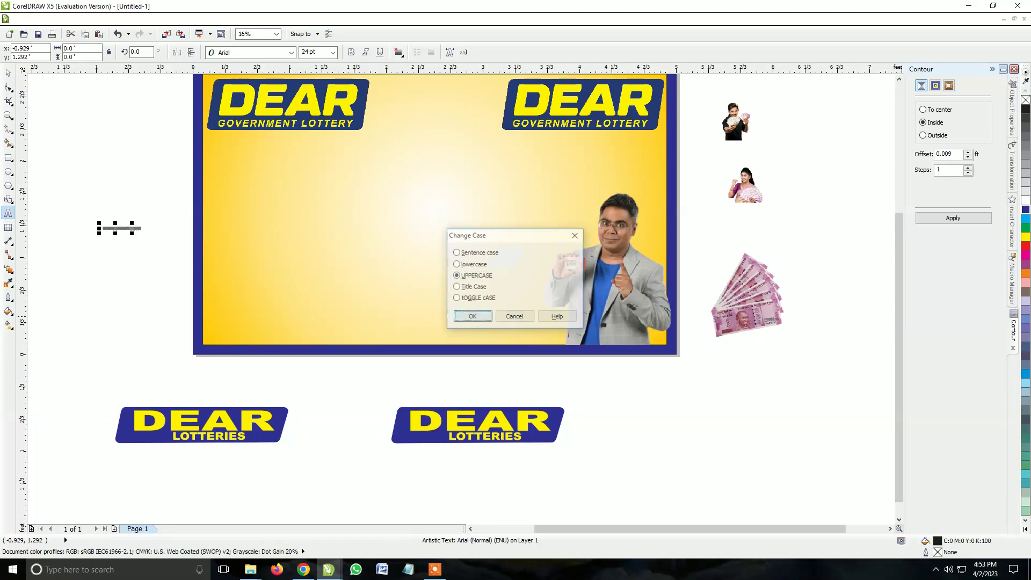
{"action": "key", "text": "Return"}
{"action": "left_click", "coordinate": [8, 72]}
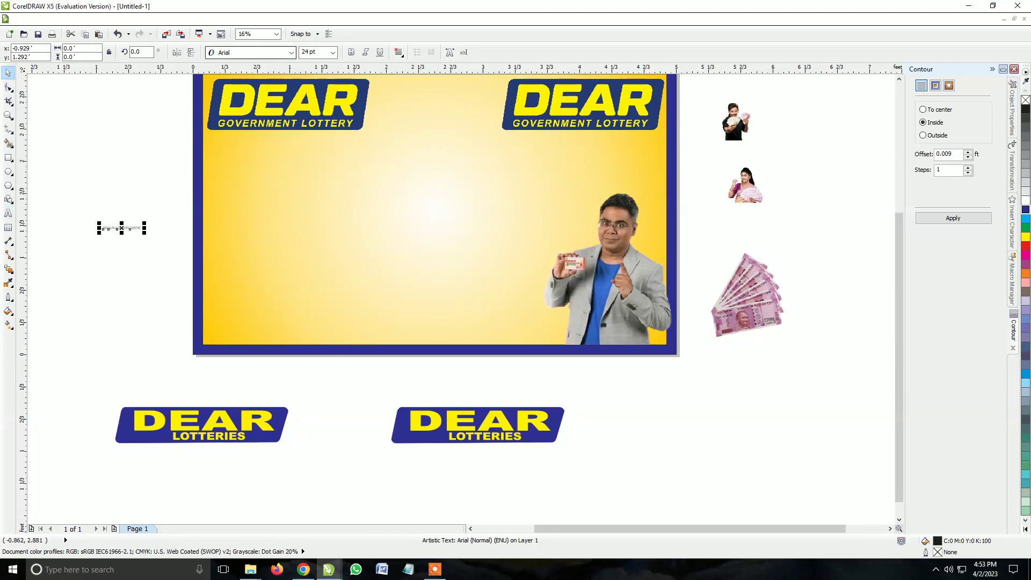
{"action": "left_click", "coordinate": [290, 52]}
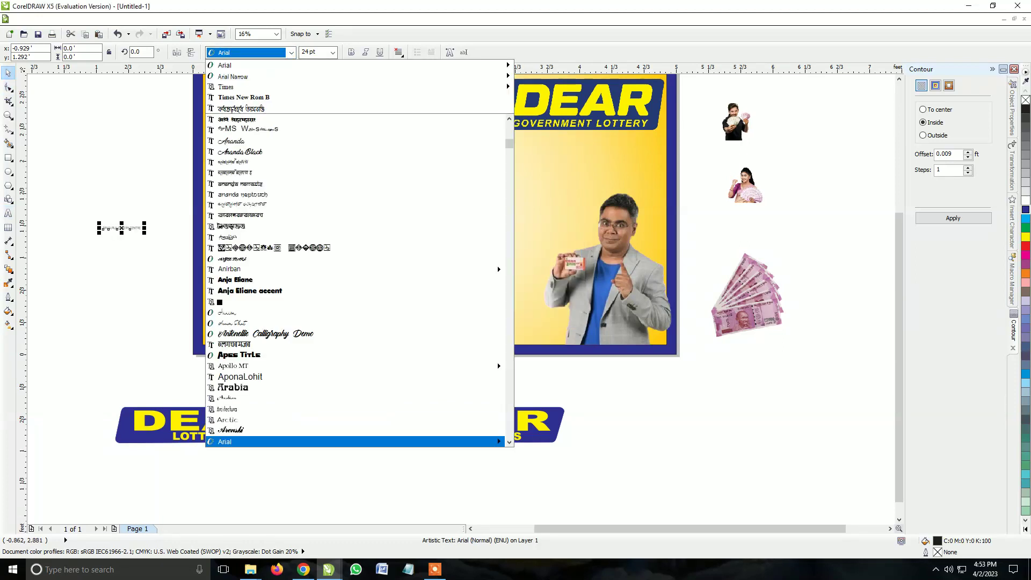
- Set the title in Swis721 Blk BT, enlarged and moved onto the lower banner
{"action": "key", "text": "Down"}
{"action": "key", "text": "Down"}
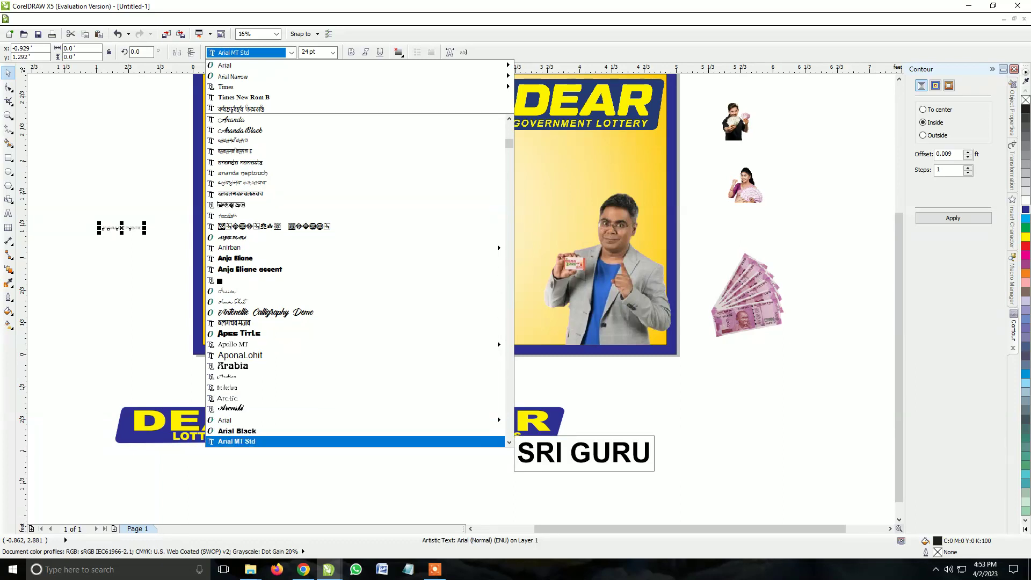
{"action": "type", "text": "swi"}
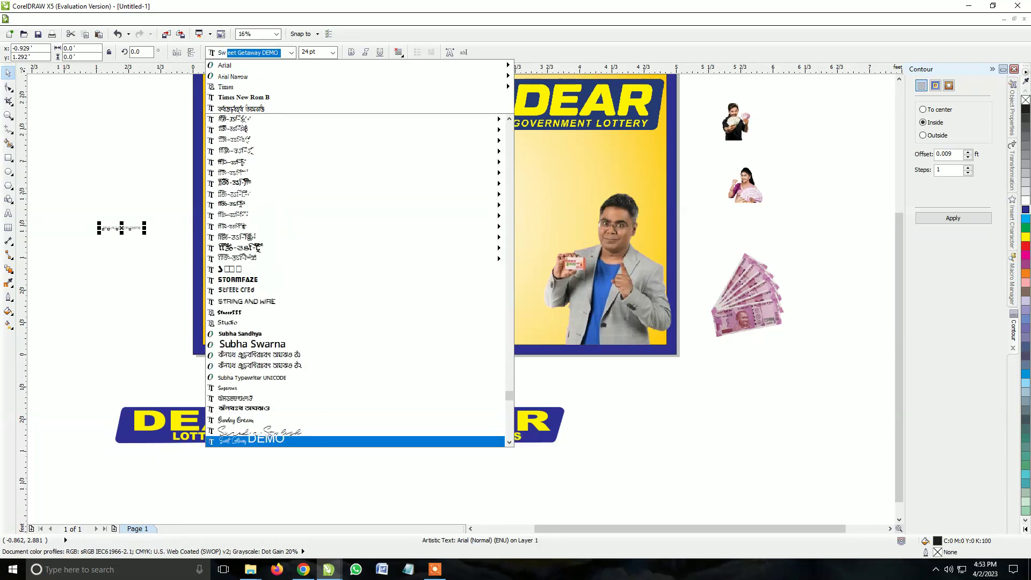
{"action": "type", "text": "s721 Blk BT"}
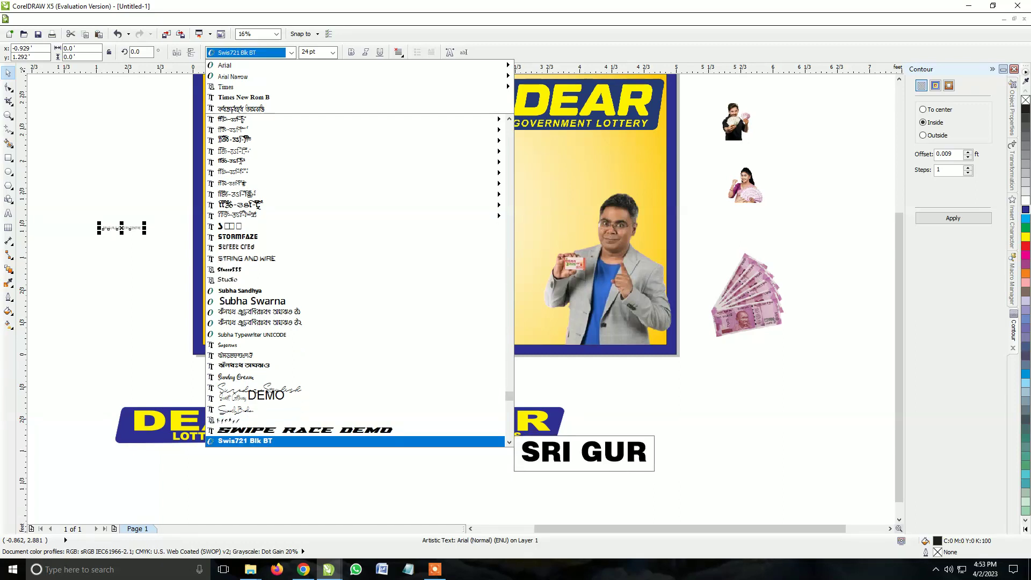
{"action": "key", "text": "Return"}
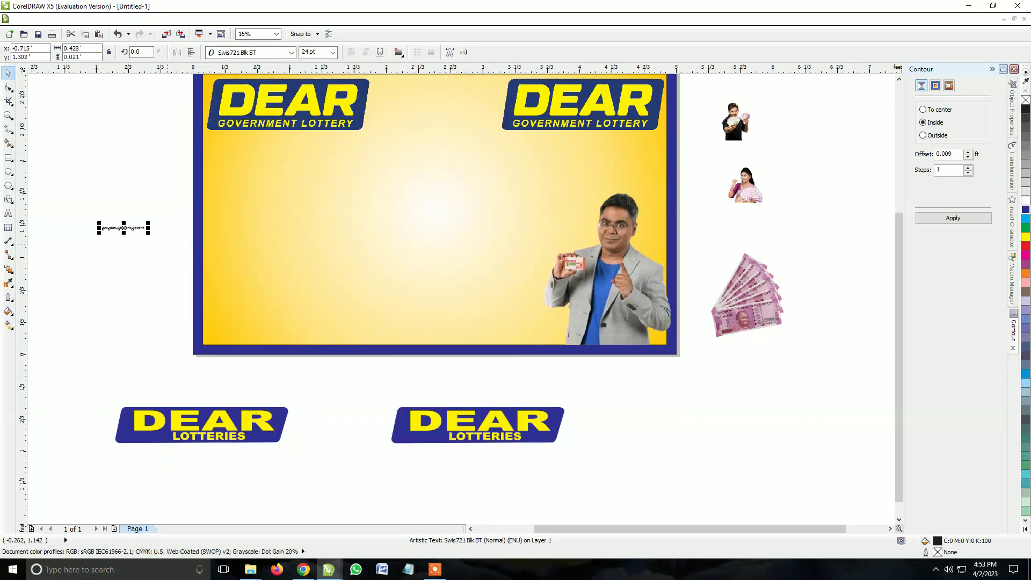
{"action": "left_click_drag", "start_coordinate": [149, 232], "coordinate": [485, 249]}
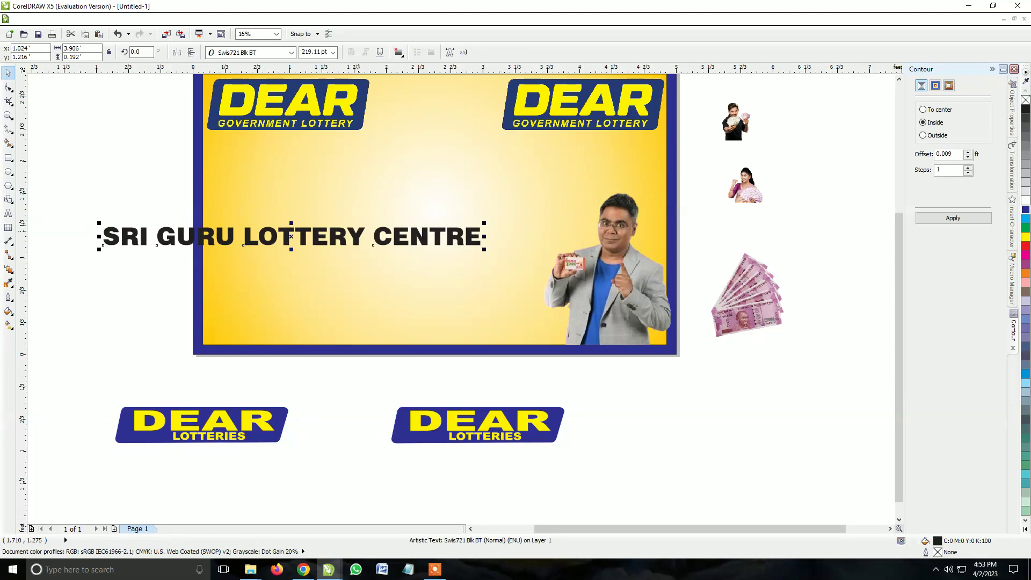
{"action": "left_click_drag", "start_coordinate": [291, 237], "coordinate": [399, 274]}
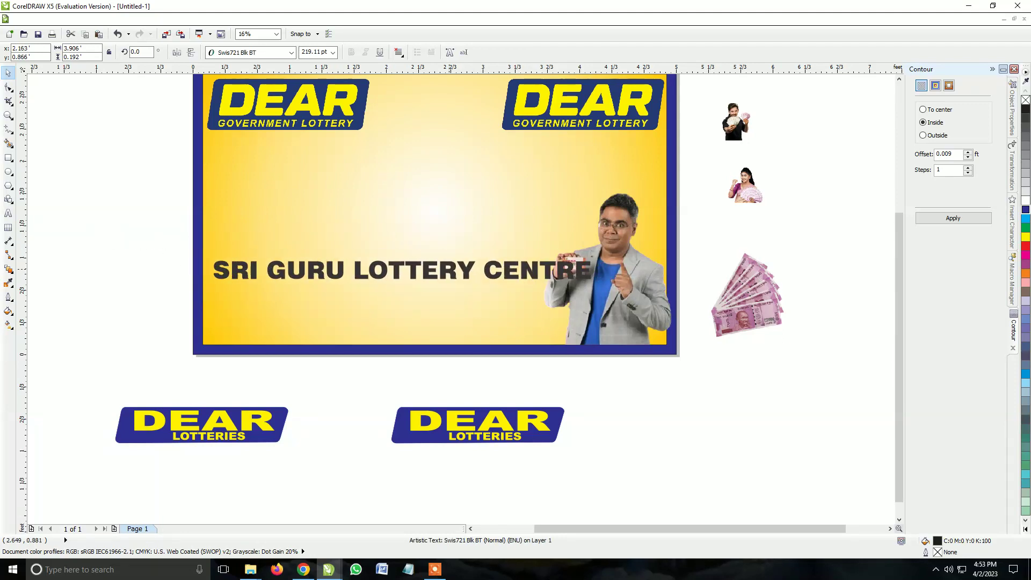
{"action": "left_click_drag", "start_coordinate": [398, 274], "coordinate": [398, 275]}
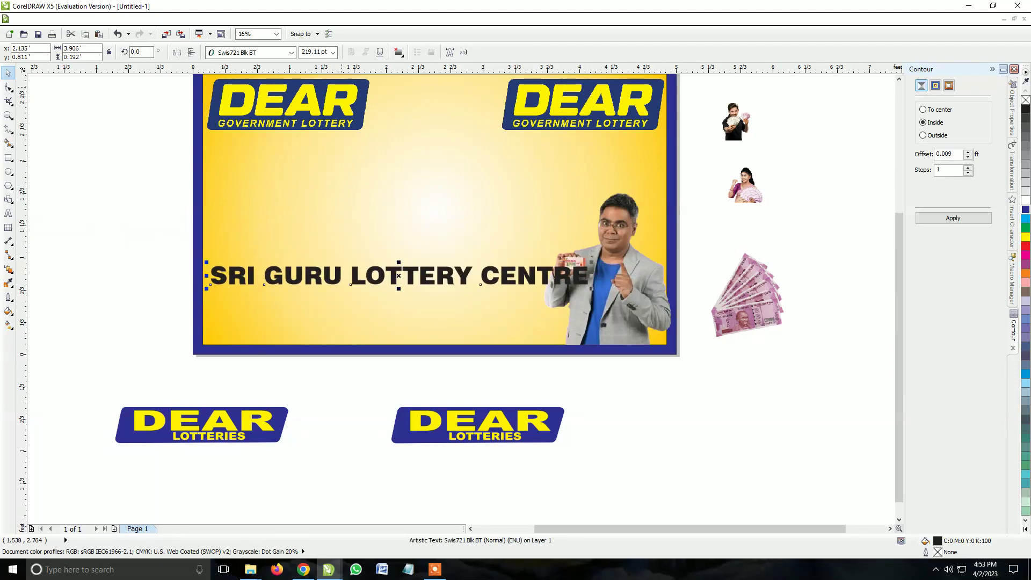
- Switch the title to condensed Swis721 BlkCn BT and widen it further
{"action": "left_click", "coordinate": [291, 52]}
{"action": "mouse_move", "coordinate": [354, 441]}
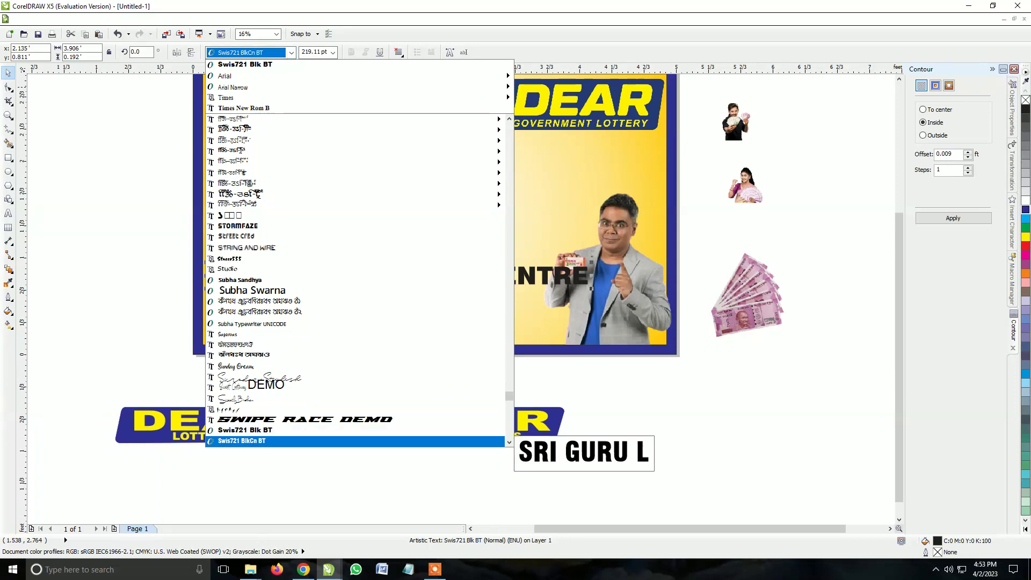
{"action": "key", "text": "Up"}
{"action": "key", "text": "Return"}
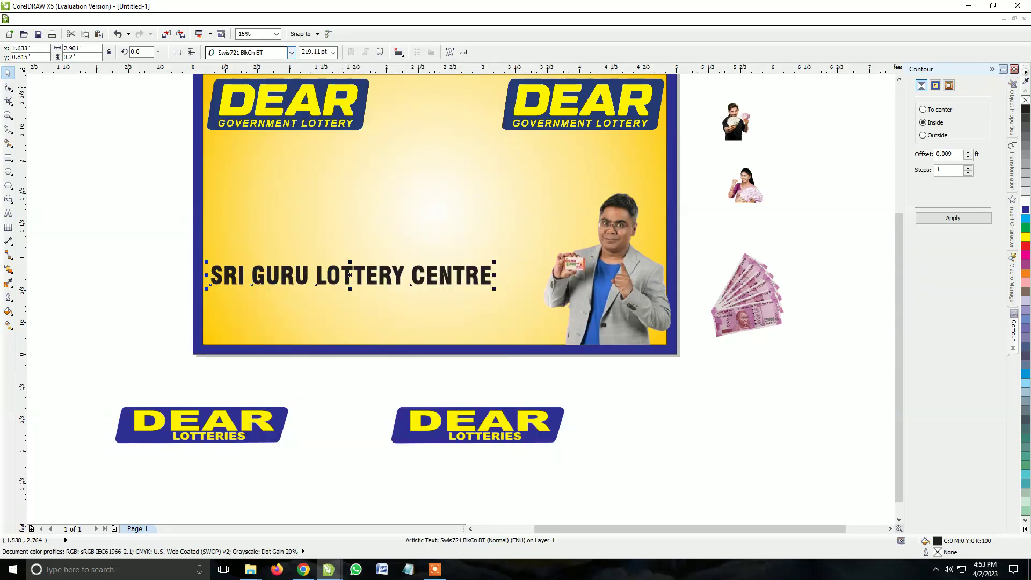
{"action": "left_click_drag", "start_coordinate": [494, 261], "coordinate": [544, 259]}
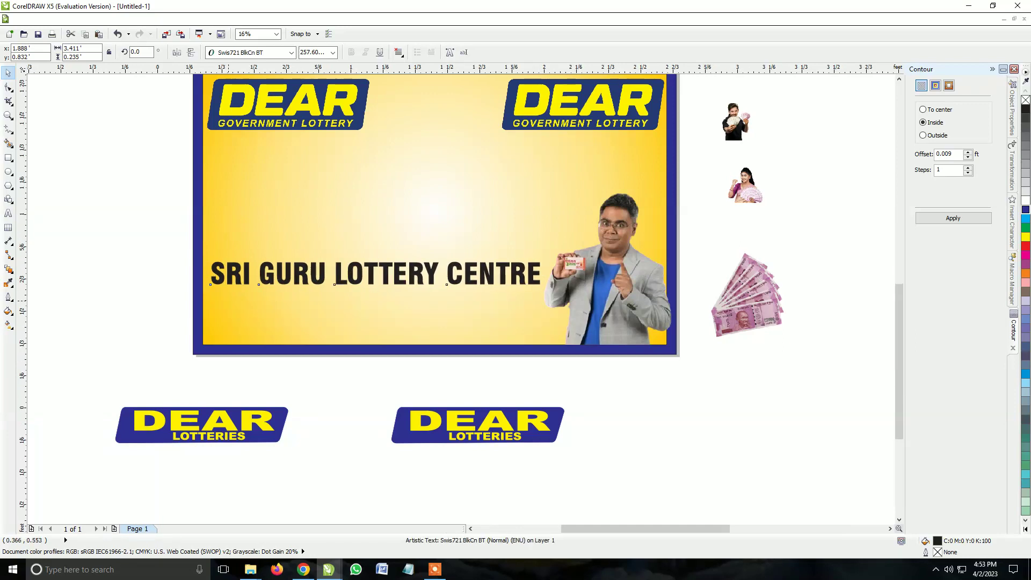
{"action": "scroll", "coordinate": [226, 301], "scroll_direction": "up", "scroll_amount": 1}
{"action": "scroll", "coordinate": [192, 271], "scroll_direction": "down", "scroll_amount": 1}
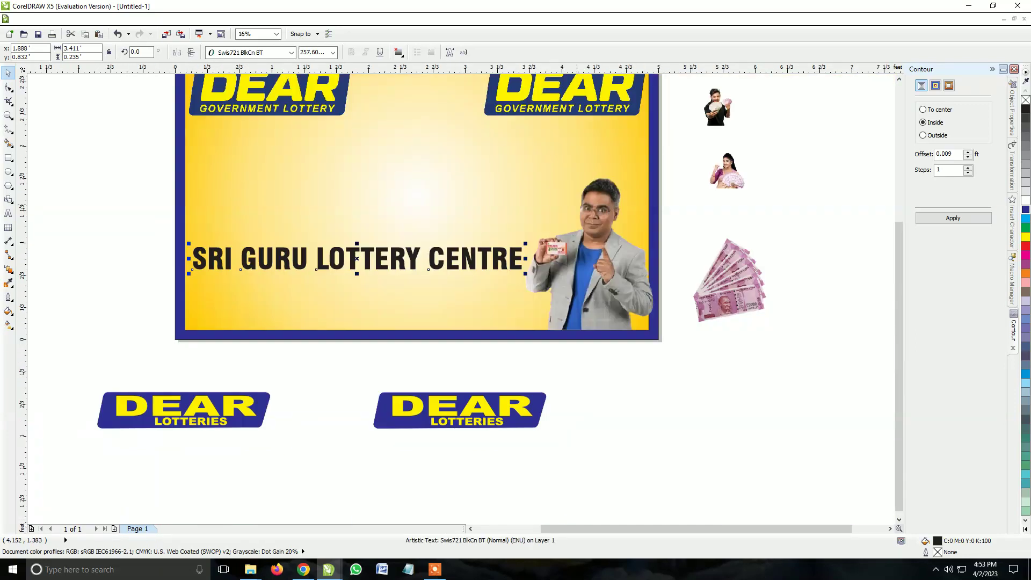
{"action": "left_click", "coordinate": [535, 174]}
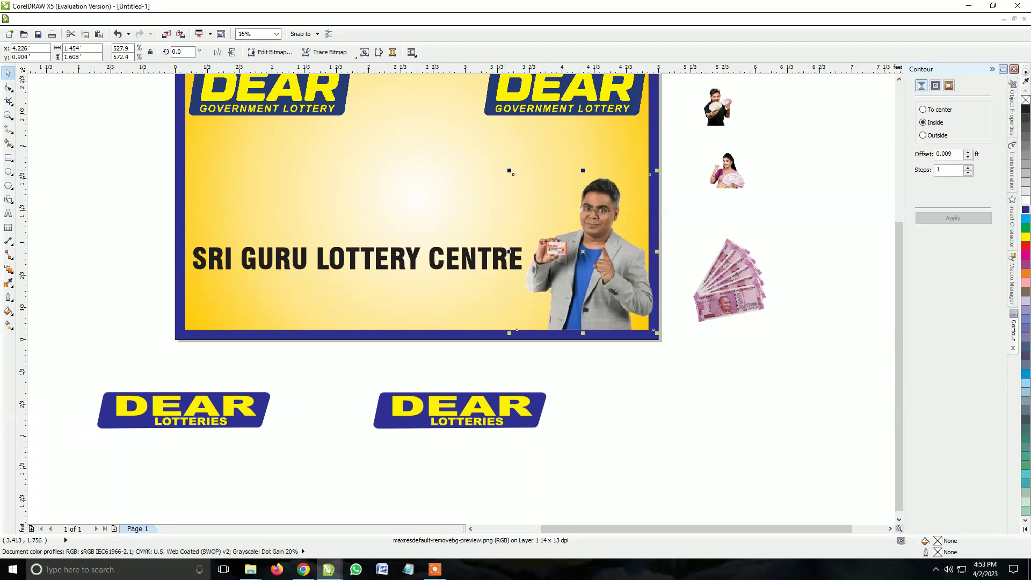
- Shrink the man's photo and widen the SRI GURU LOTTERY CENTRE title toward it
{"action": "left_click_drag", "start_coordinate": [514, 174], "coordinate": [535, 198]}
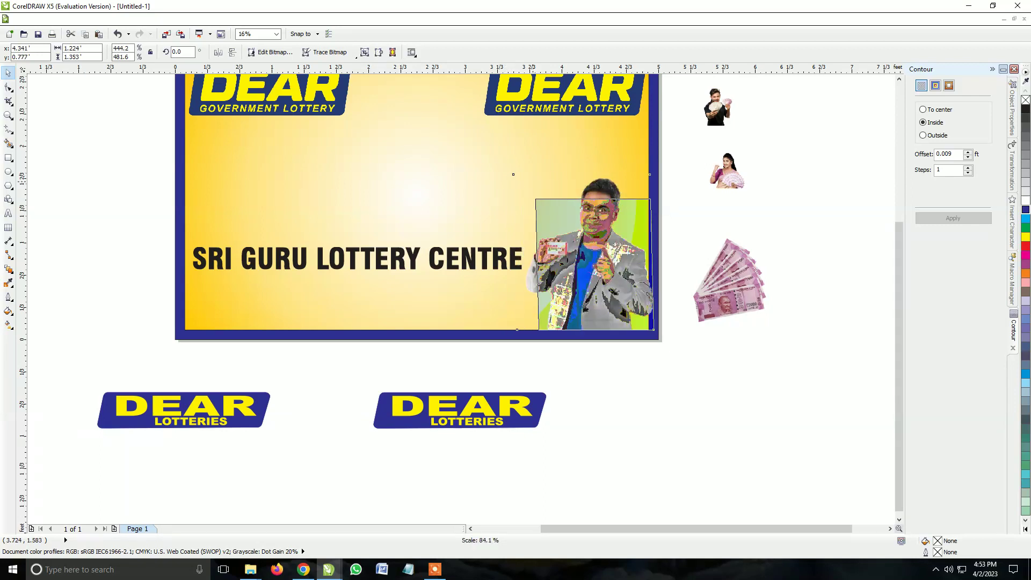
{"action": "left_click", "coordinate": [515, 250]}
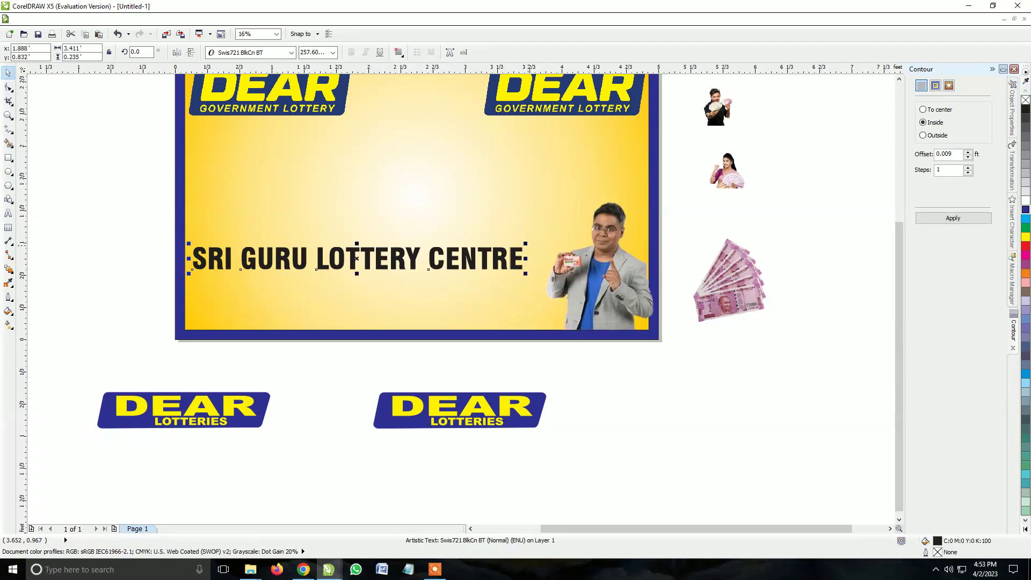
{"action": "left_click_drag", "start_coordinate": [533, 258], "coordinate": [560, 258]}
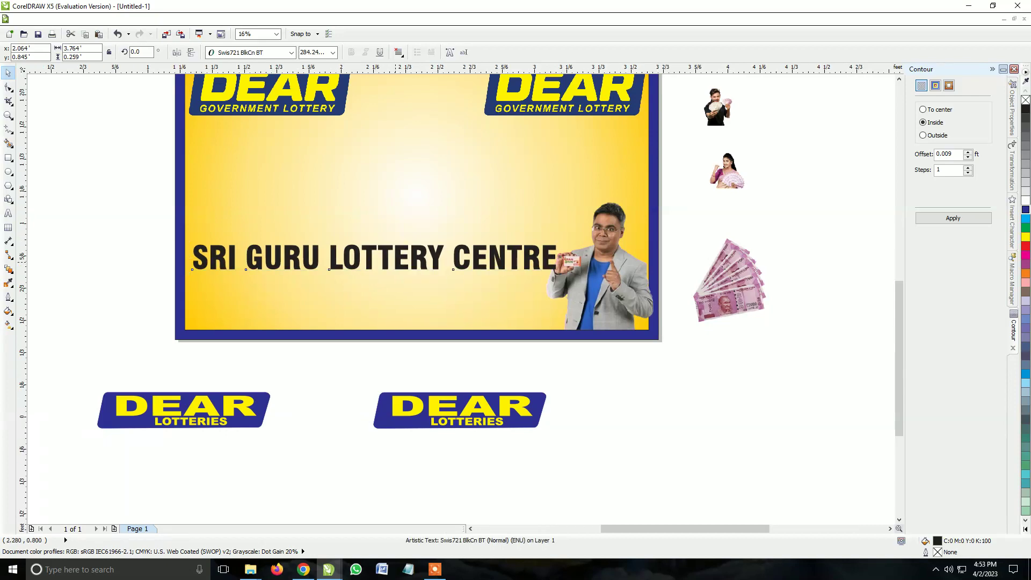
{"action": "scroll", "coordinate": [413, 261], "scroll_direction": "up", "scroll_amount": 1}
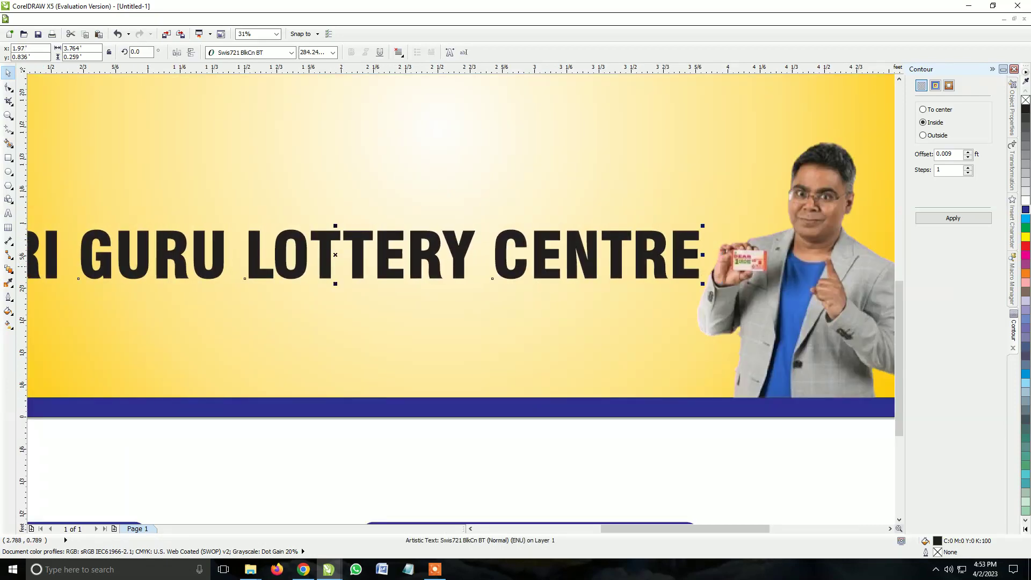
{"action": "scroll", "coordinate": [398, 268], "scroll_direction": "down", "scroll_amount": 2}
{"action": "scroll", "coordinate": [307, 264], "scroll_direction": "up", "scroll_amount": 1}
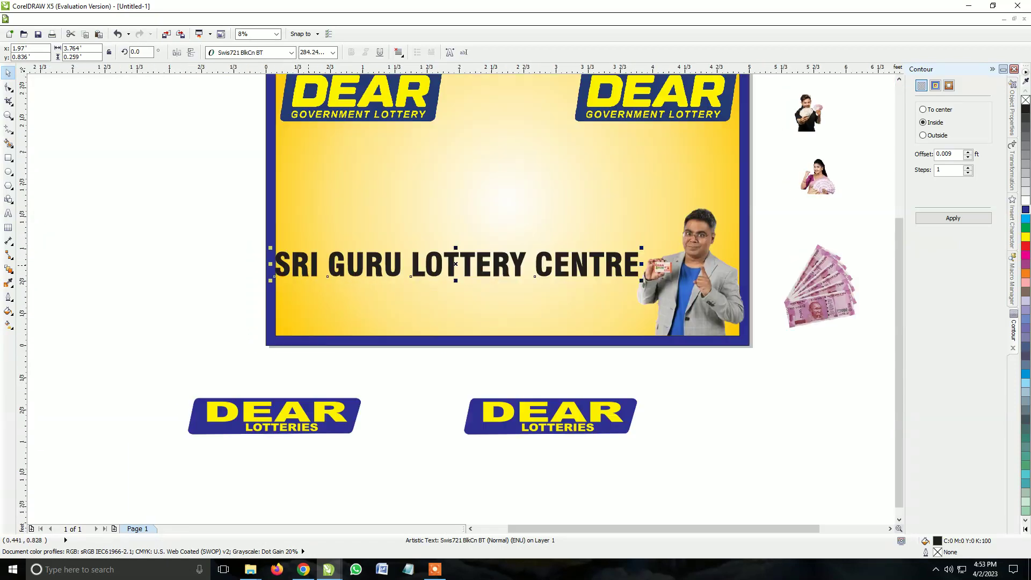
- Stretch the title taller, adjust its left edge and position, and fill it red
{"action": "left_click_drag", "start_coordinate": [456, 281], "coordinate": [456, 283]}
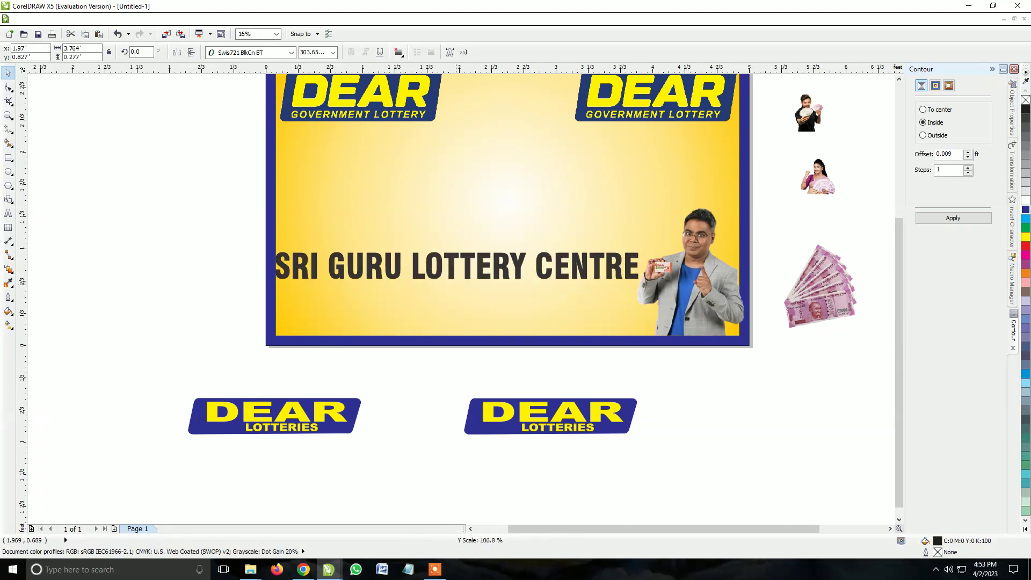
{"action": "scroll", "coordinate": [277, 259], "scroll_direction": "up", "scroll_amount": 2}
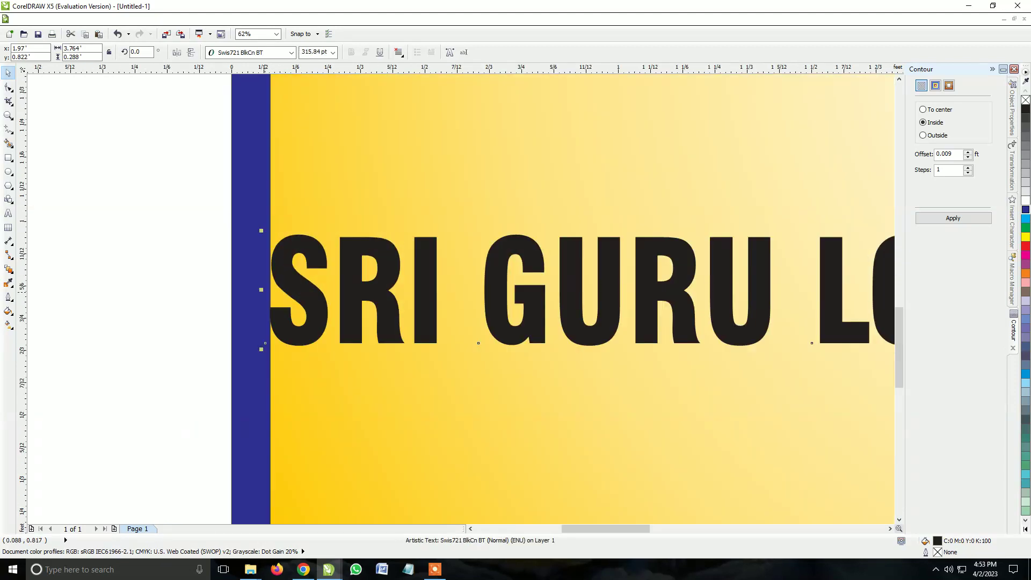
{"action": "left_click_drag", "start_coordinate": [261, 290], "coordinate": [279, 289]}
{"action": "scroll", "coordinate": [279, 289], "scroll_direction": "down", "scroll_amount": 2}
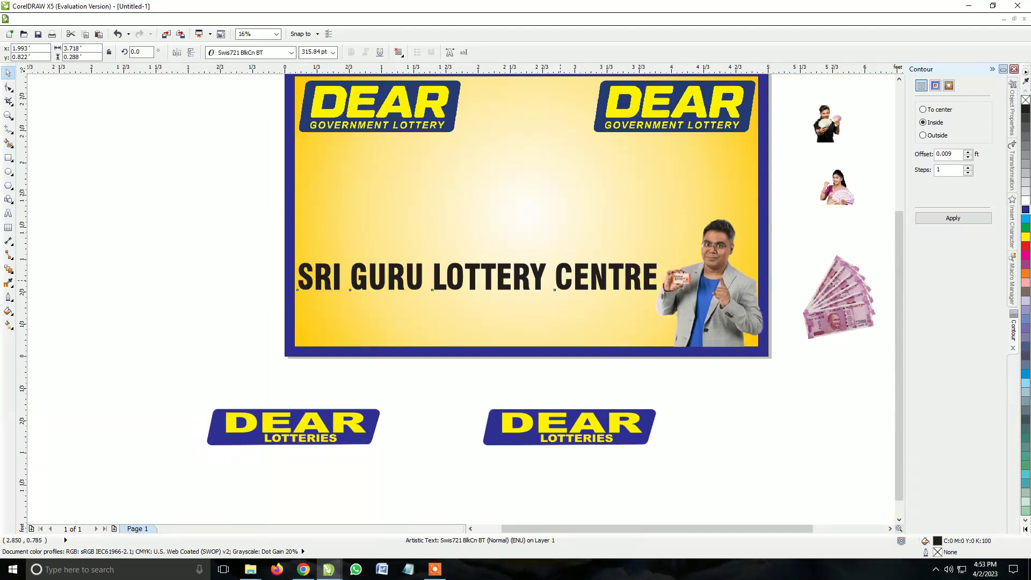
{"action": "left_click_drag", "start_coordinate": [561, 280], "coordinate": [560, 282]}
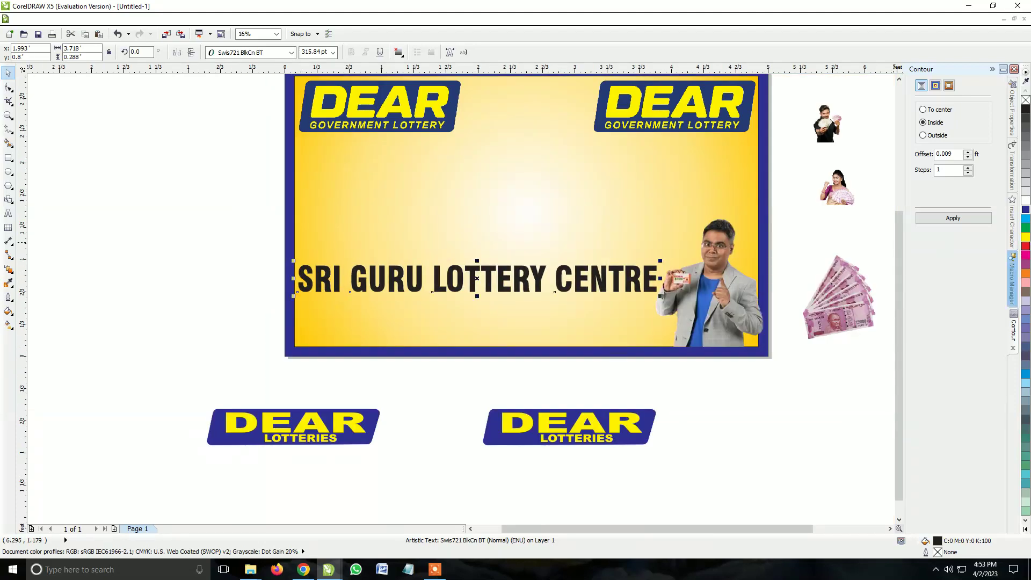
{"action": "left_click", "coordinate": [1026, 245]}
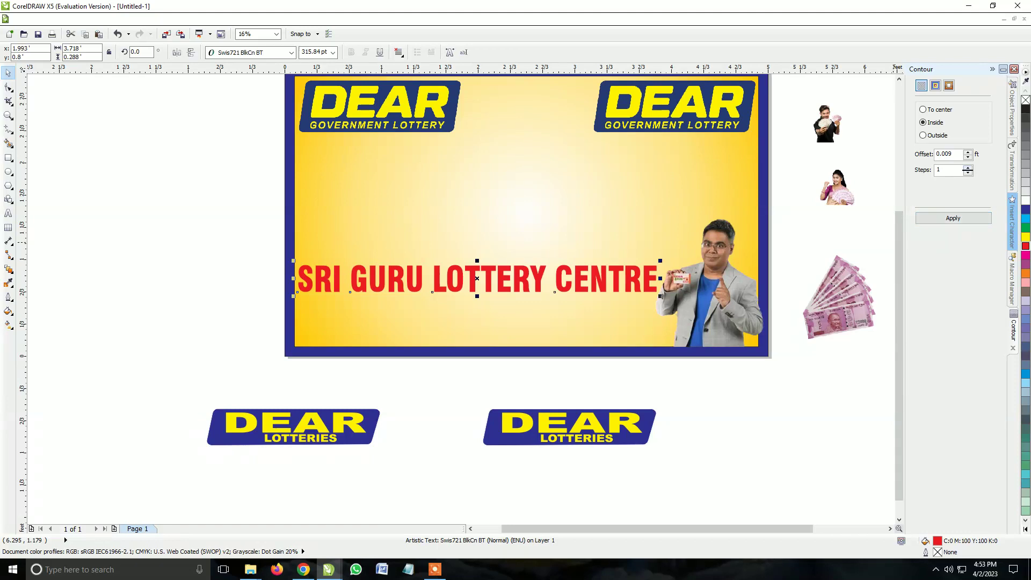
- Add an outward contour around the red title and switch measurement units to millimetres
{"action": "left_click", "coordinate": [953, 219]}
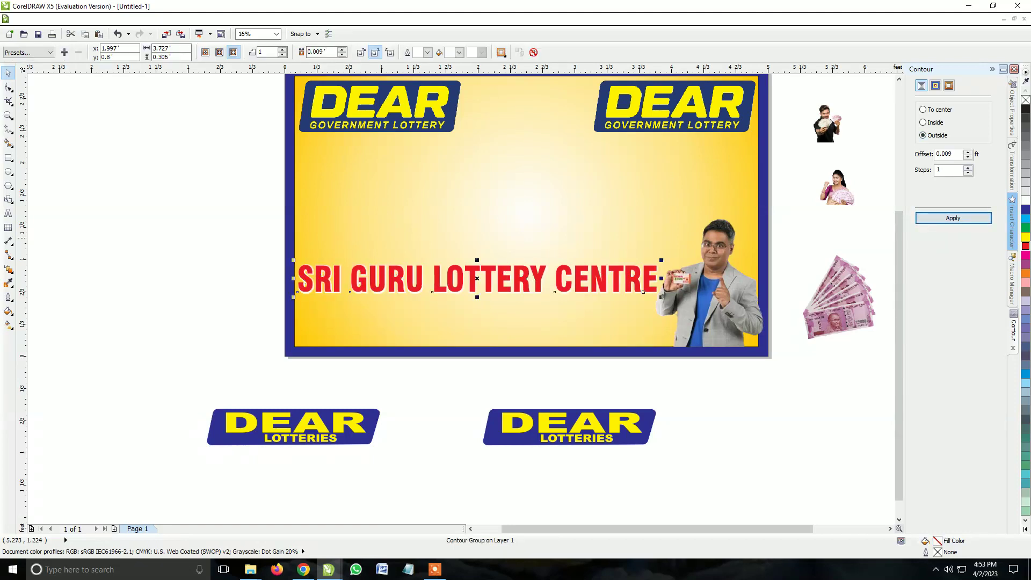
{"action": "key", "text": "Escape"}
{"action": "left_click", "coordinate": [268, 52]}
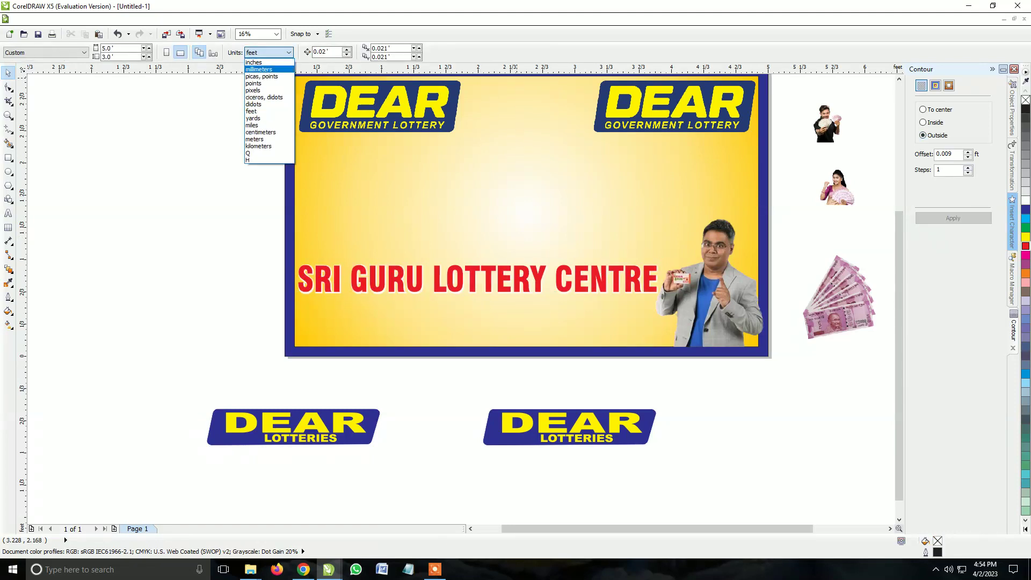
{"action": "left_click", "coordinate": [263, 78]}
{"action": "scroll", "coordinate": [428, 277], "scroll_direction": "up", "scroll_amount": 2}
{"action": "scroll", "coordinate": [397, 277], "scroll_direction": "up", "scroll_amount": 2}
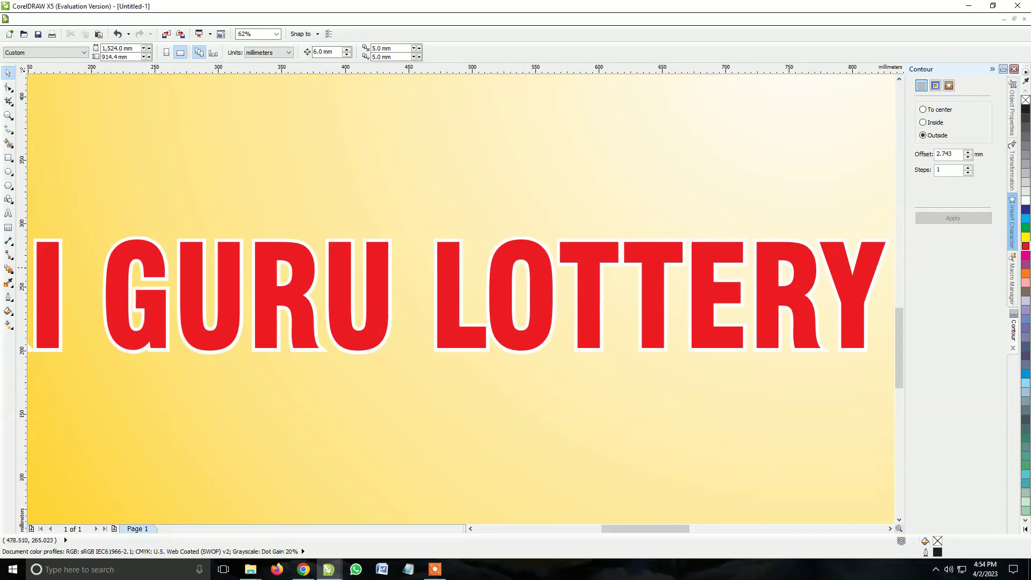
- Offset a black copy of the title and bring the red title in front of it
{"action": "left_click", "coordinate": [451, 267]}
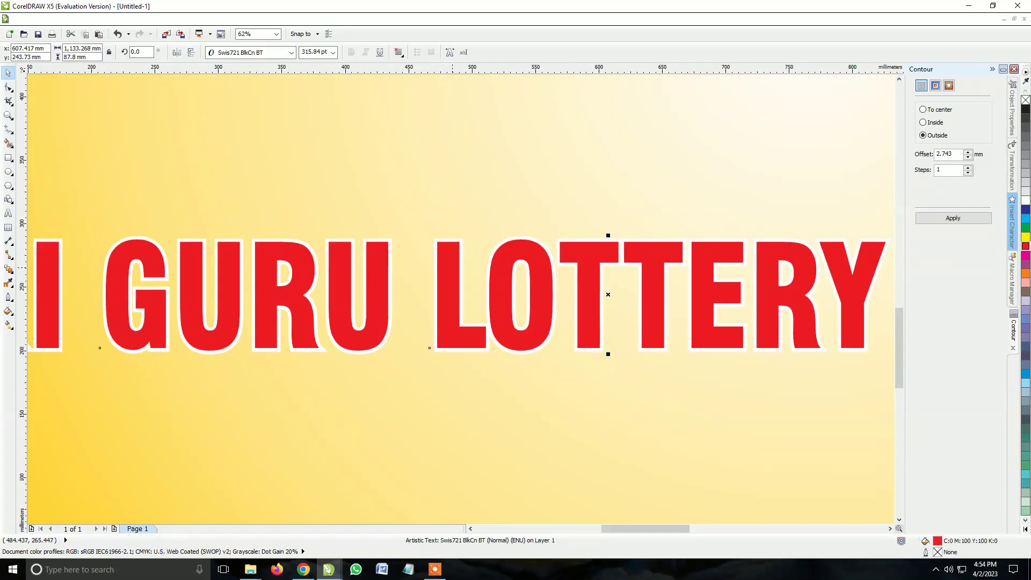
{"action": "left_click_drag", "start_coordinate": [453, 267], "coordinate": [463, 273]}
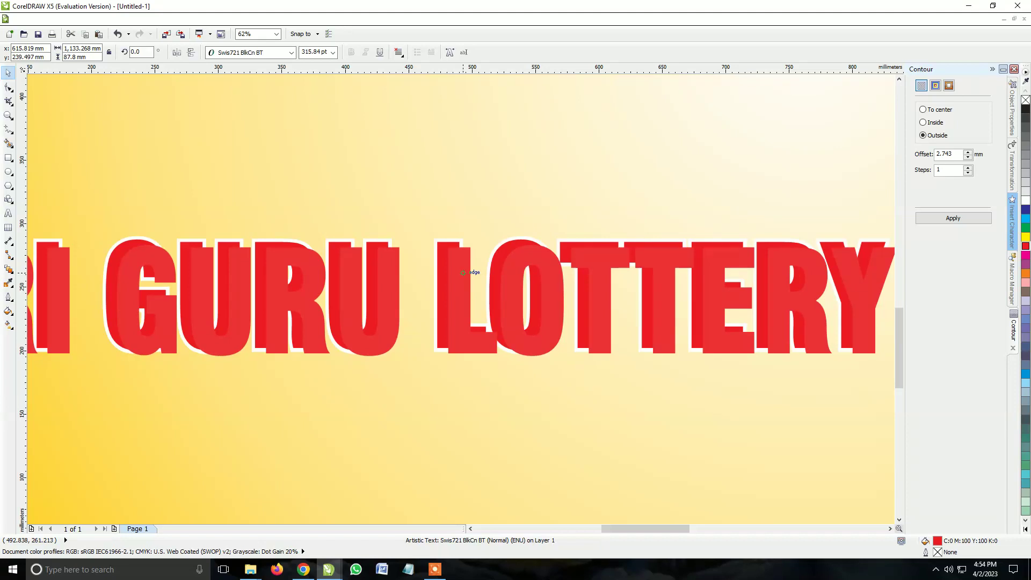
{"action": "left_click", "coordinate": [1026, 110]}
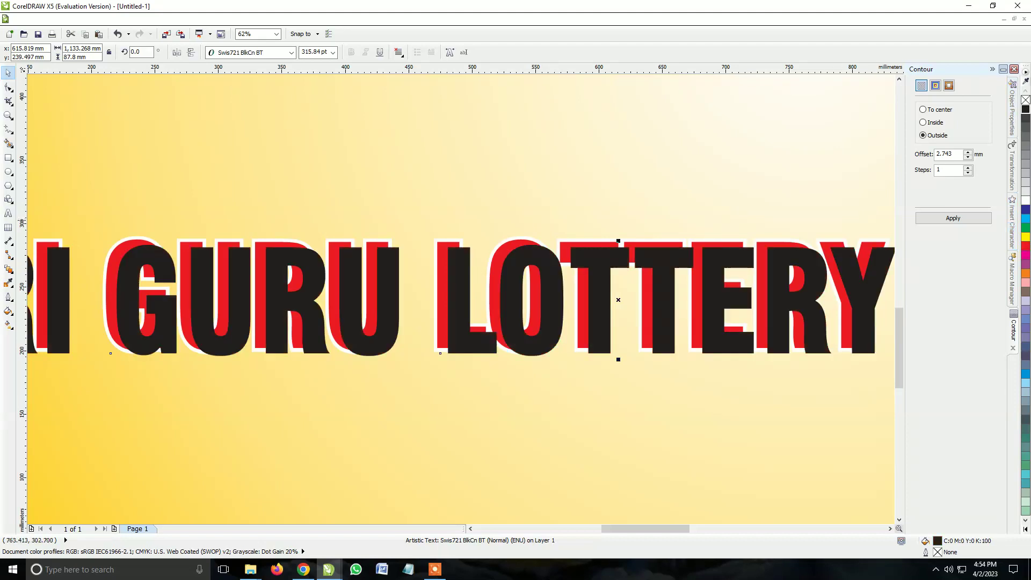
{"action": "key", "text": "Tab"}
{"action": "key", "text": "shift+Page_Up"}
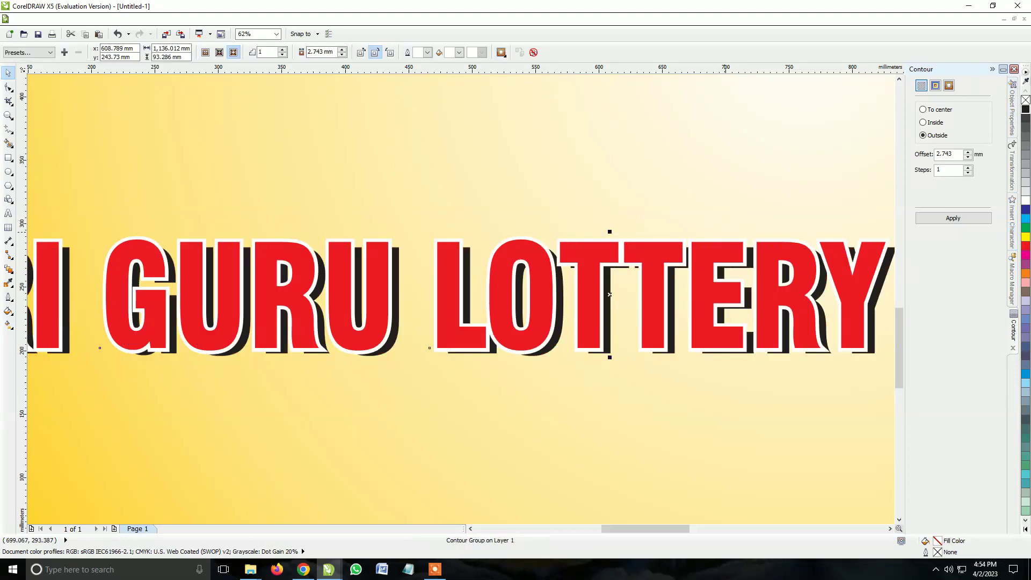
{"action": "scroll", "coordinate": [664, 185], "scroll_direction": "down", "scroll_amount": 3}
{"action": "scroll", "coordinate": [627, 159], "scroll_direction": "down", "scroll_amount": 2}
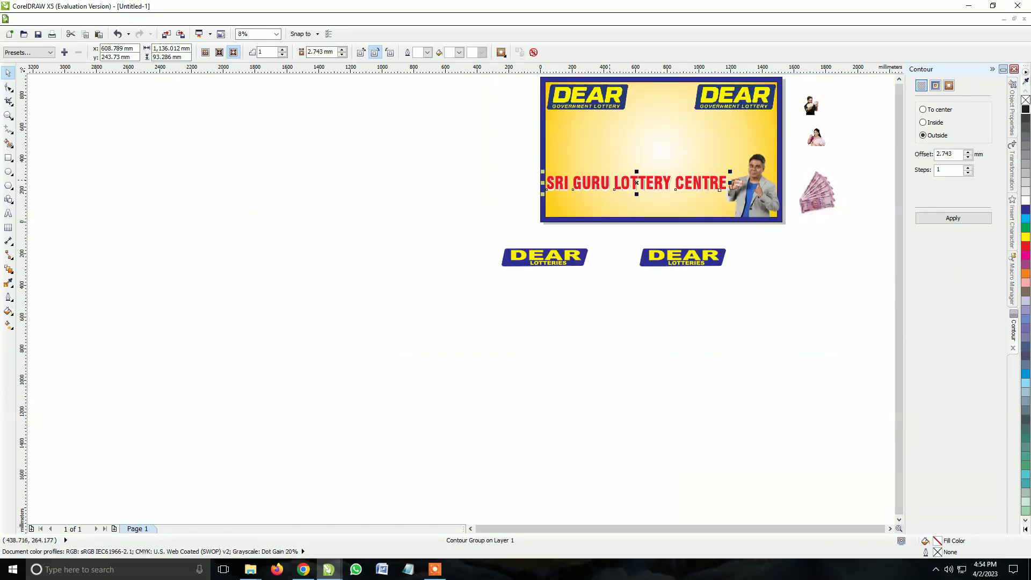
{"action": "scroll", "coordinate": [596, 234], "scroll_direction": "up", "scroll_amount": 3}
{"action": "scroll", "coordinate": [596, 235], "scroll_direction": "down", "scroll_amount": 1}
{"action": "scroll", "coordinate": [568, 267], "scroll_direction": "down", "scroll_amount": 1}
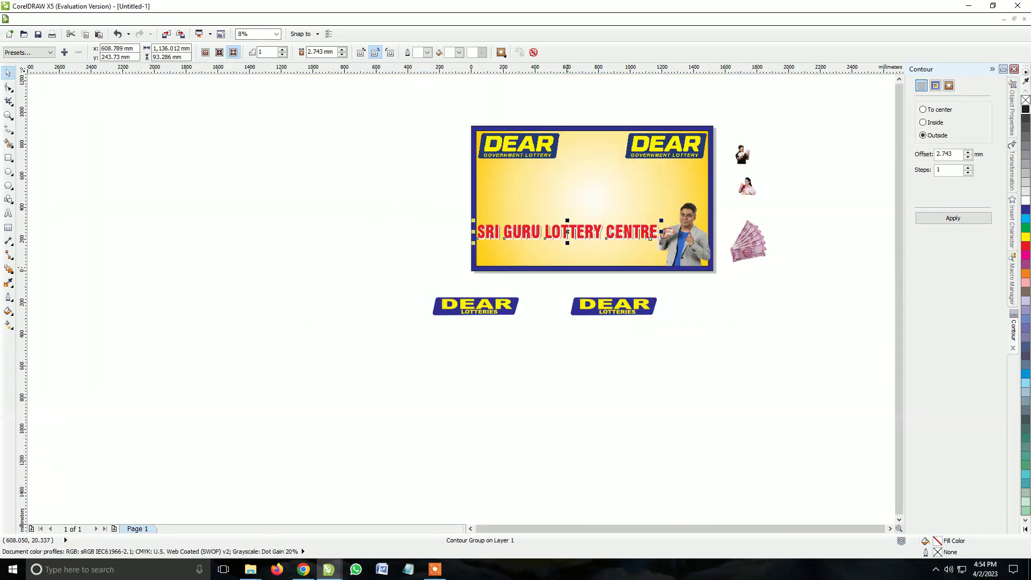
{"action": "scroll", "coordinate": [568, 232], "scroll_direction": "up", "scroll_amount": 1}
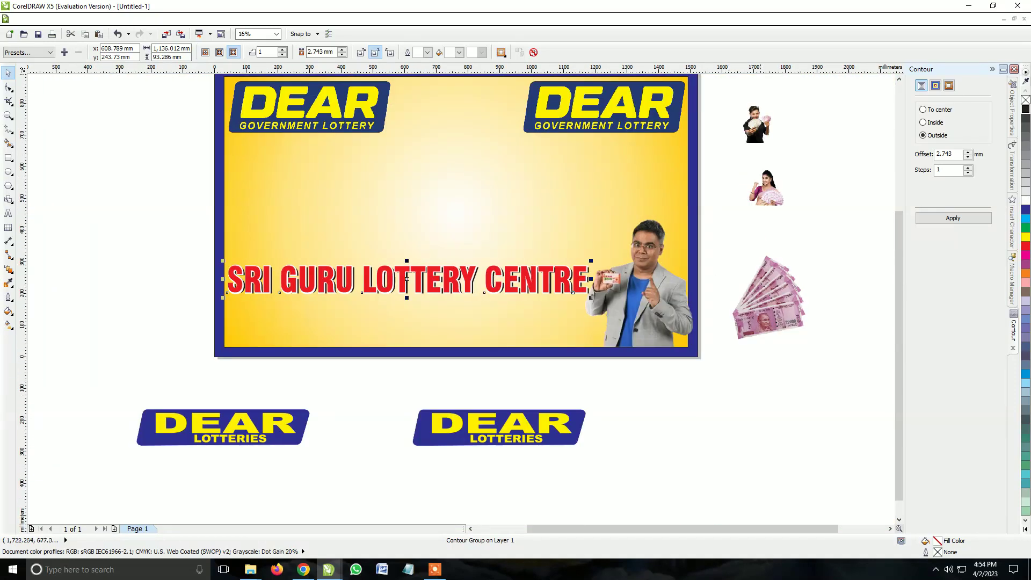
- Place the man-with-cash photo on the banner's left above the title and scale it
{"action": "mouse_move", "coordinate": [757, 123]}
{"action": "left_mouse_down"}
{"action": "mouse_move", "coordinate": [280, 215]}
{"action": "mouse_move", "coordinate": [417, 122]}
{"action": "left_mouse_up"}
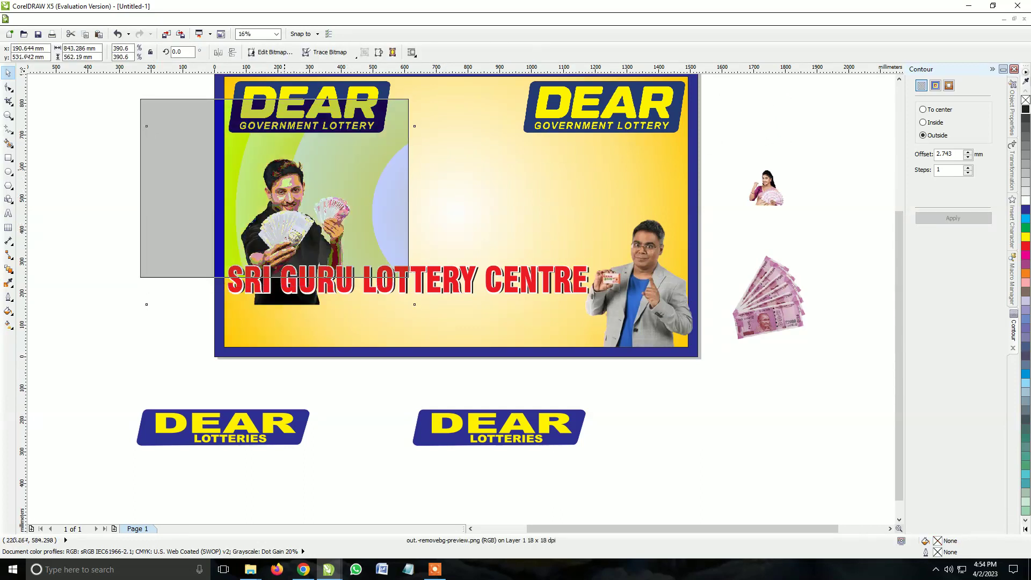
{"action": "left_click_drag", "start_coordinate": [279, 123], "coordinate": [273, 95]}
{"action": "left_click_drag", "start_coordinate": [409, 280], "coordinate": [402, 290]}
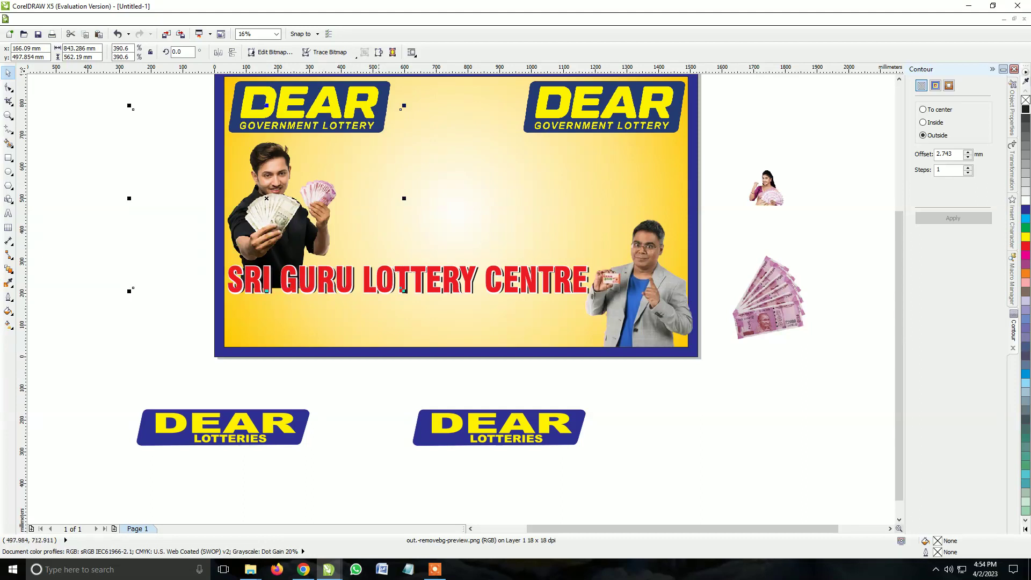
{"action": "left_click_drag", "start_coordinate": [401, 109], "coordinate": [390, 109]}
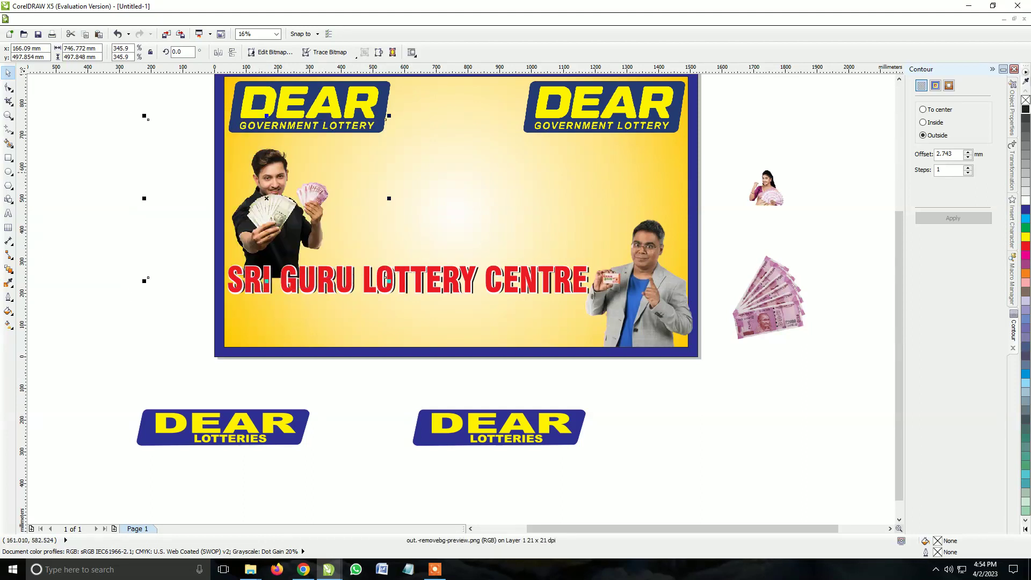
{"action": "left_click_drag", "start_coordinate": [273, 165], "coordinate": [273, 162]}
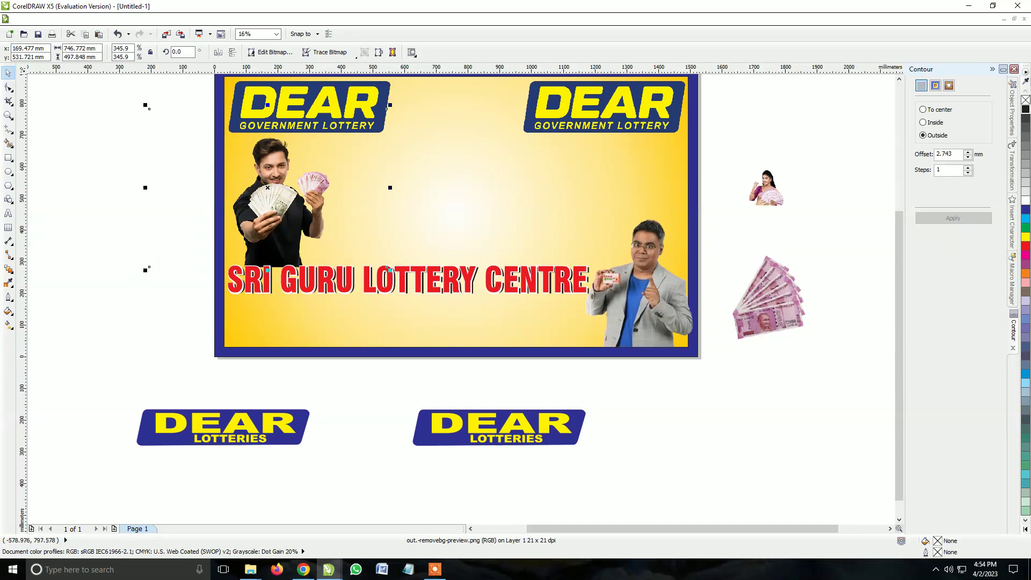
- Crop the empty left and right sides off the man photo
{"action": "left_click", "coordinate": [9, 87]}
{"action": "left_click_drag", "start_coordinate": [95, 90], "coordinate": [227, 302]}
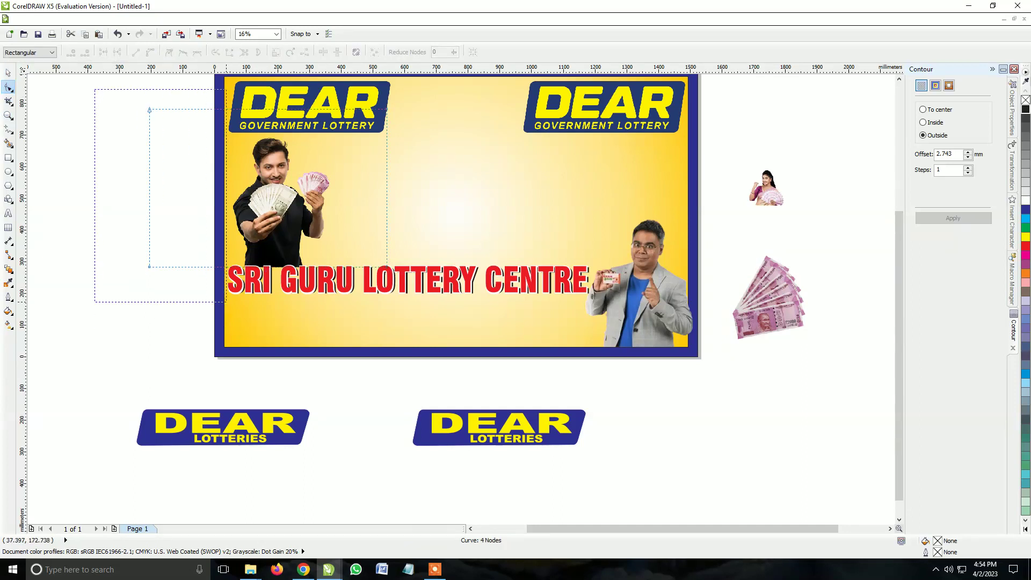
{"action": "left_click_drag", "start_coordinate": [149, 267], "coordinate": [223, 267]}
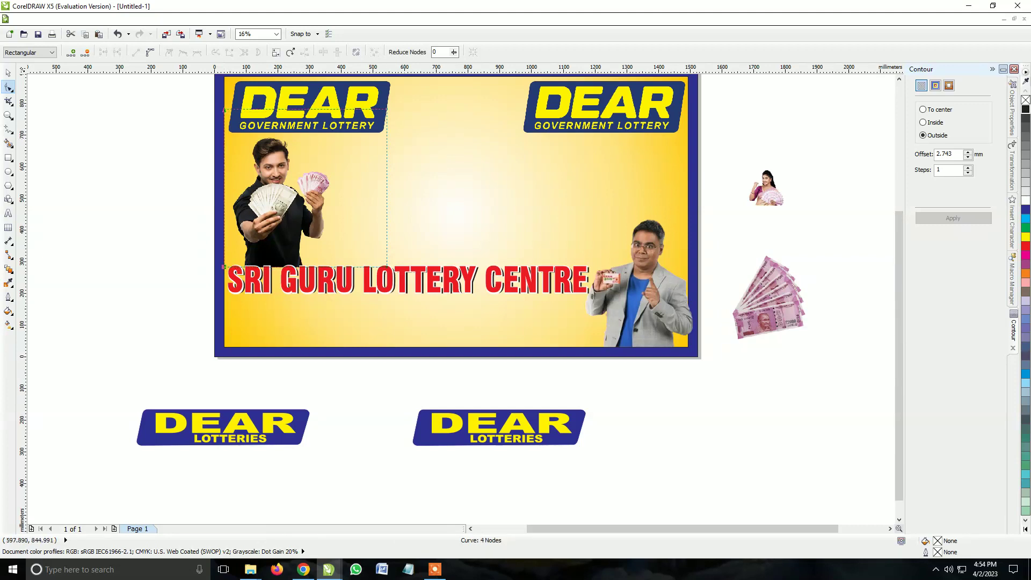
{"action": "left_click_drag", "start_coordinate": [387, 267], "coordinate": [334, 269]}
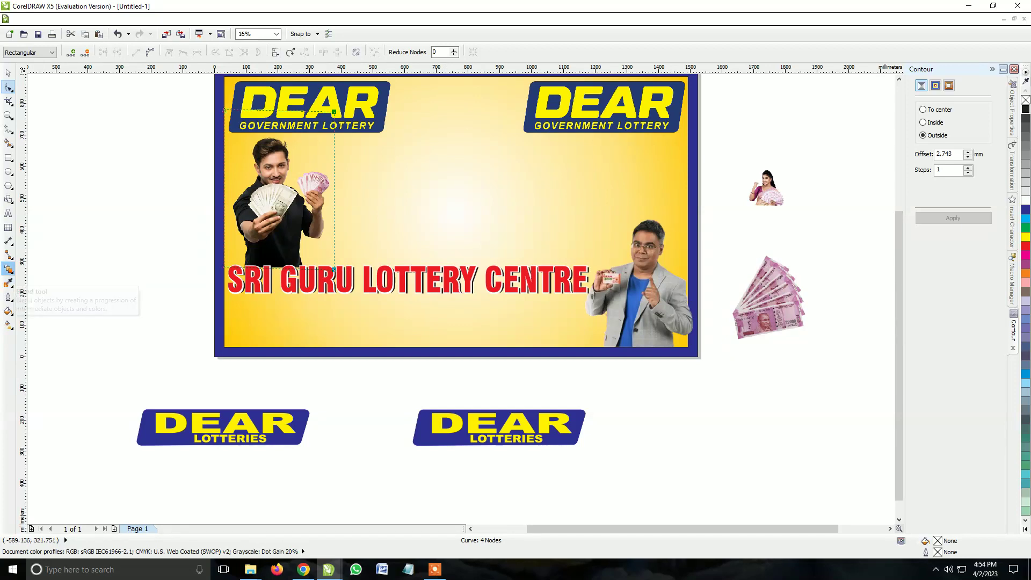
- Fade the man photo's lower body with a linear transparency, then enlarge it slightly
{"action": "left_click", "coordinate": [32, 281]}
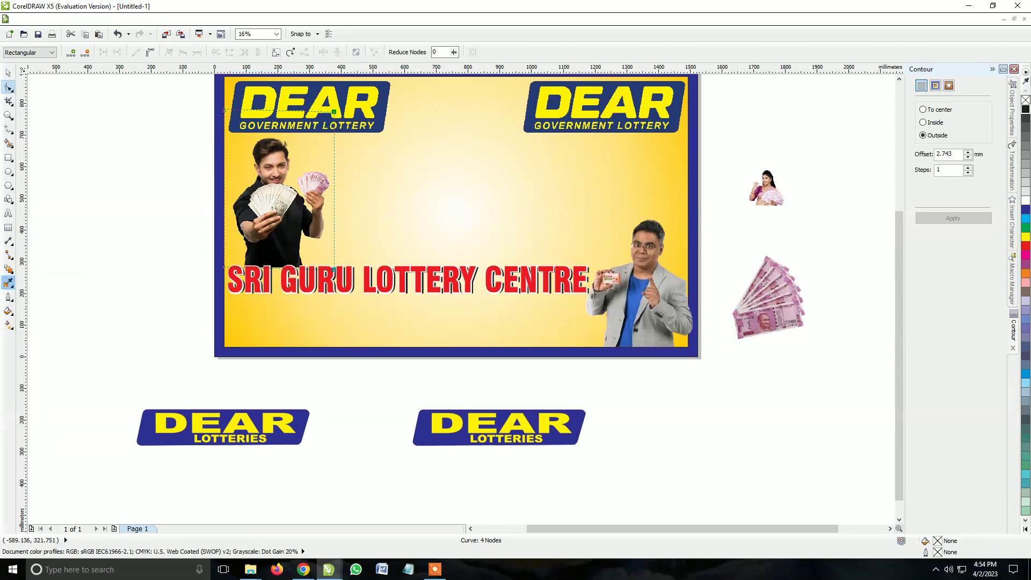
{"action": "left_click", "coordinate": [8, 269]}
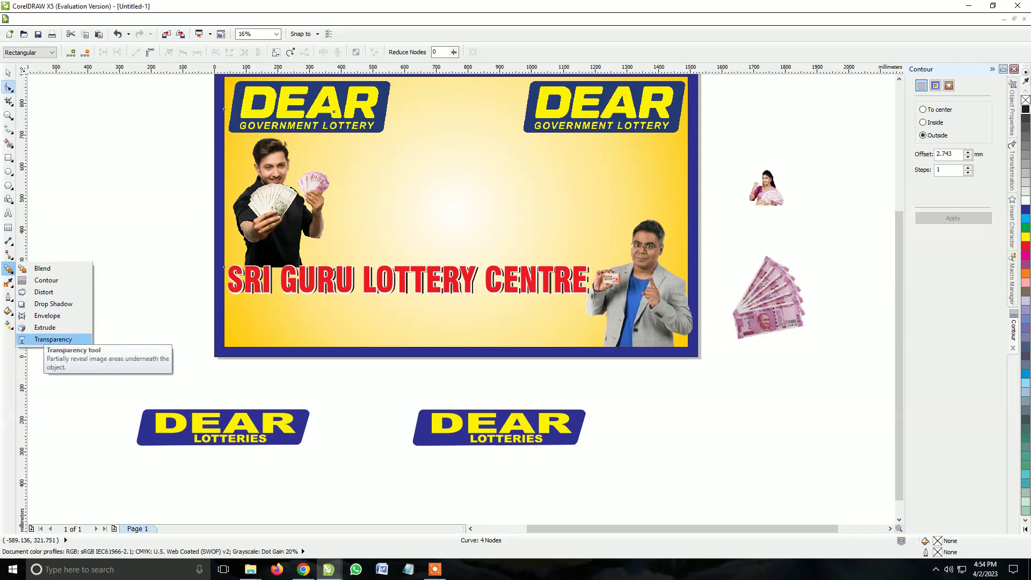
{"action": "left_click", "coordinate": [32, 339]}
{"action": "left_click", "coordinate": [274, 246]}
{"action": "scroll", "coordinate": [274, 246], "scroll_direction": "up", "scroll_amount": 2}
{"action": "left_click_drag", "start_coordinate": [280, 246], "coordinate": [280, 279]}
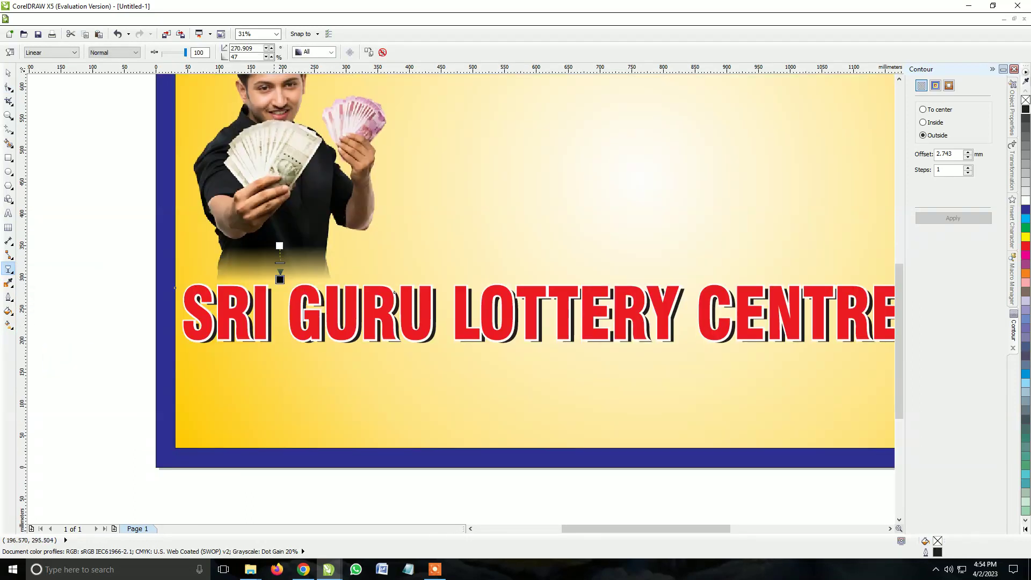
{"action": "left_click_drag", "start_coordinate": [280, 246], "coordinate": [279, 238]}
{"action": "key", "text": "space"}
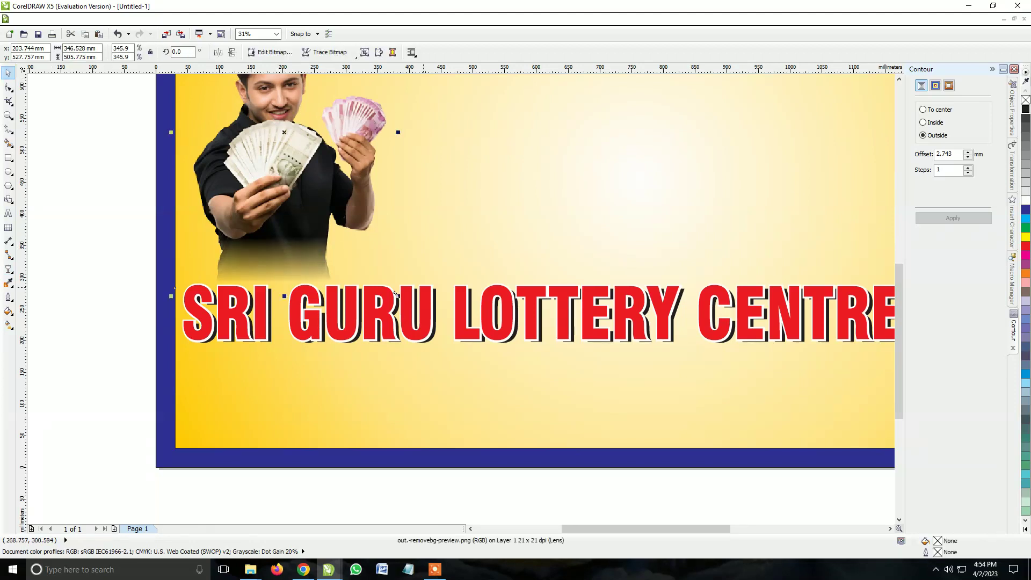
{"action": "left_click_drag", "start_coordinate": [396, 293], "coordinate": [411, 317]}
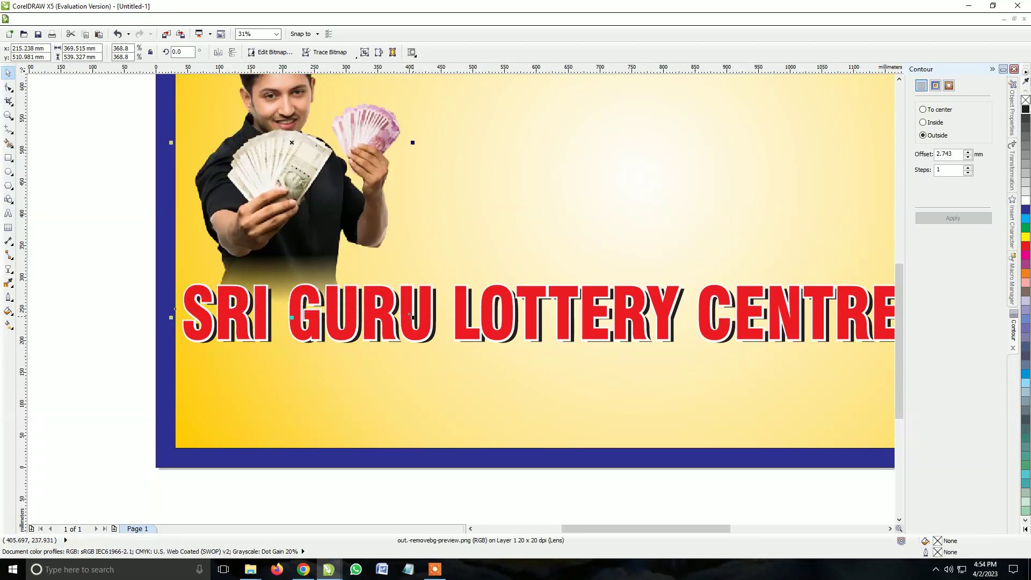
{"action": "scroll", "coordinate": [409, 316], "scroll_direction": "down", "scroll_amount": 2}
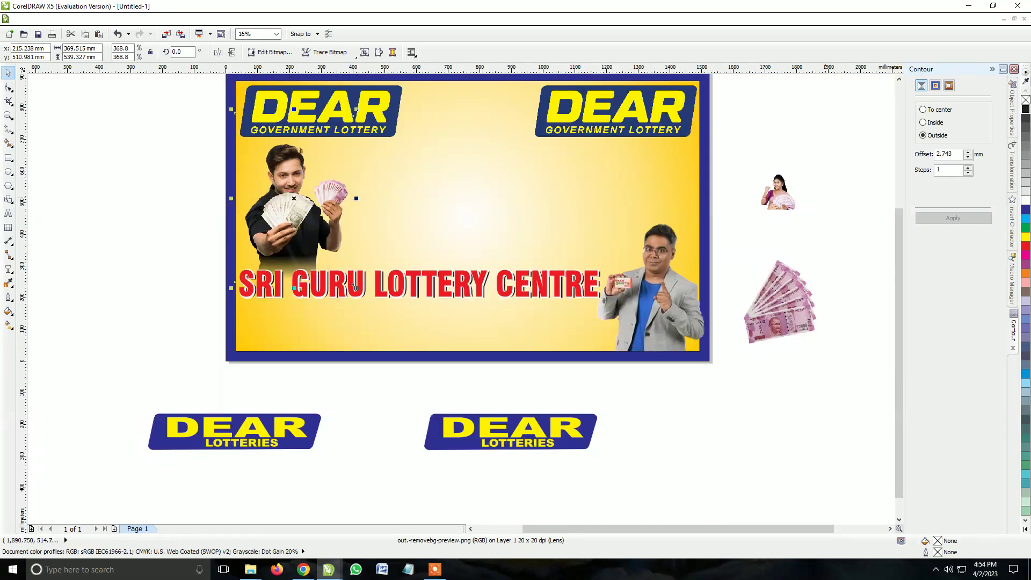
- Place the woman-with-cash photo in the banner's upper right and enlarge it
{"action": "left_click_drag", "start_coordinate": [781, 193], "coordinate": [634, 190]}
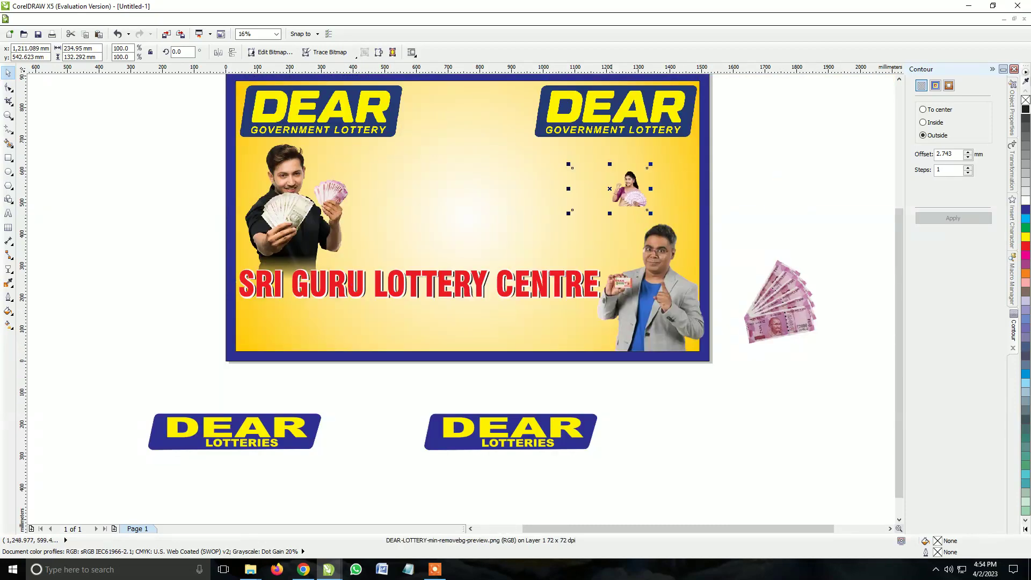
{"action": "left_click_drag", "start_coordinate": [570, 165], "coordinate": [483, 117]}
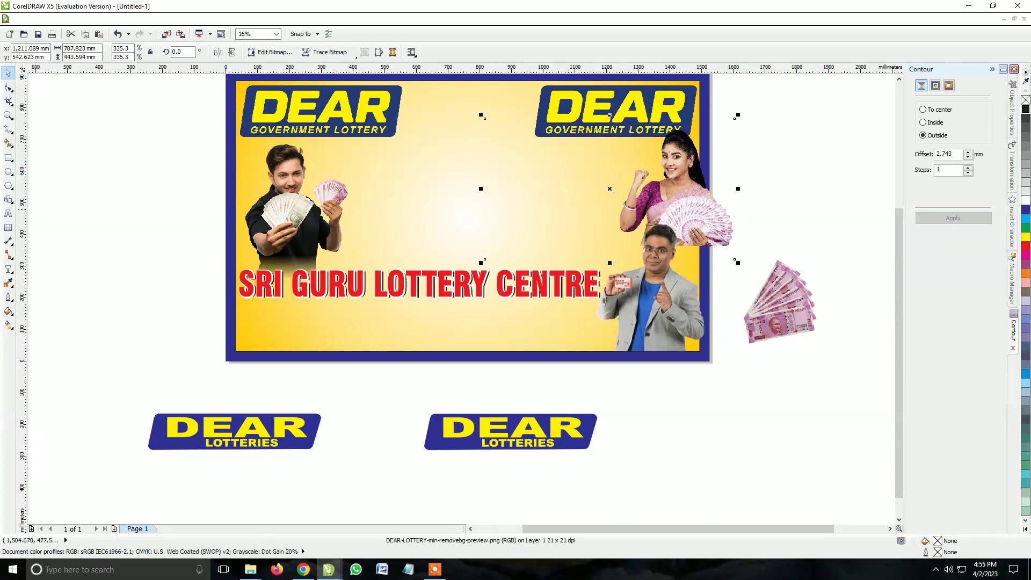
{"action": "left_click_drag", "start_coordinate": [706, 209], "coordinate": [680, 218]}
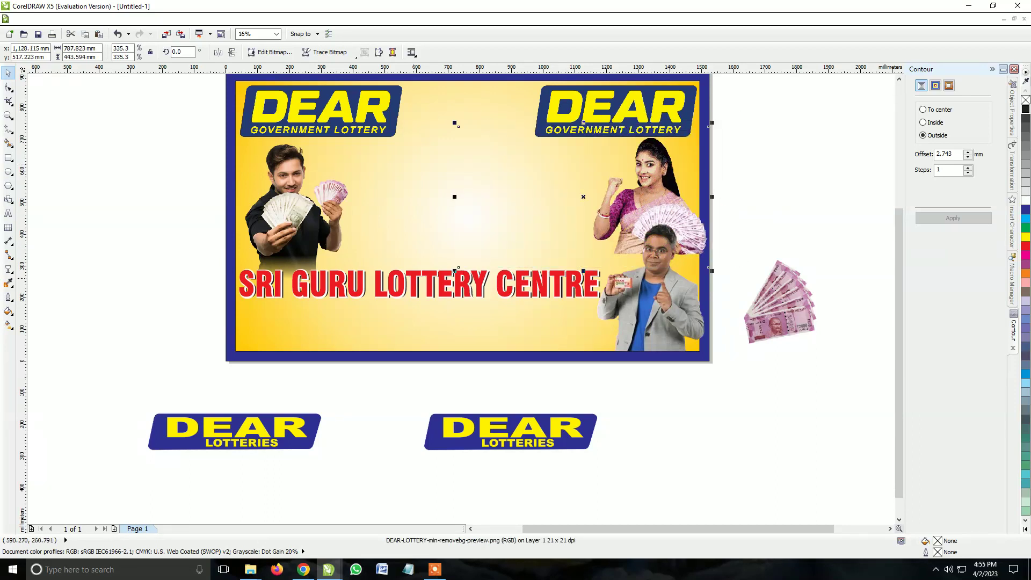
{"action": "left_click_drag", "start_coordinate": [455, 270], "coordinate": [413, 293]}
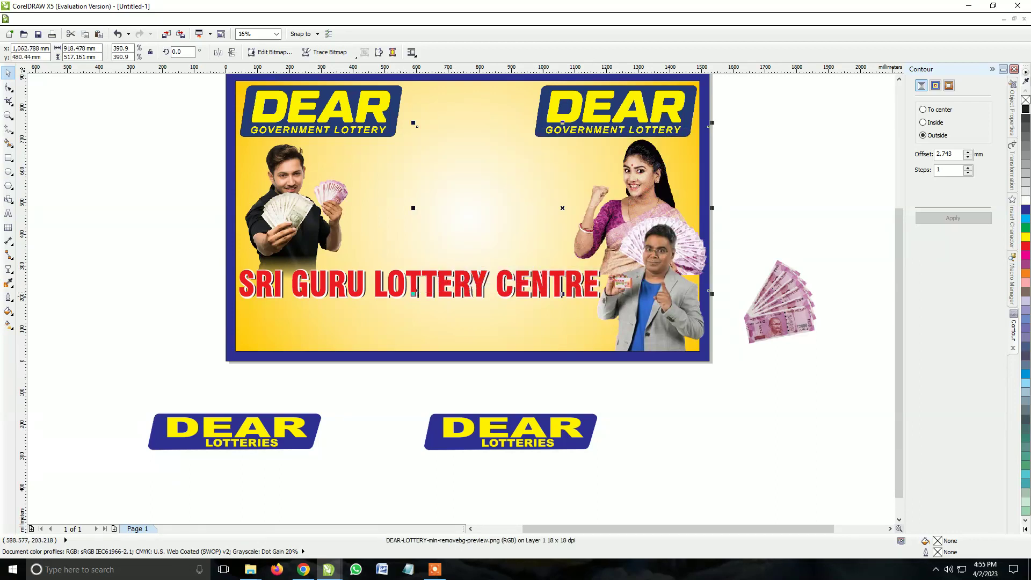
{"action": "left_click", "coordinate": [618, 290]}
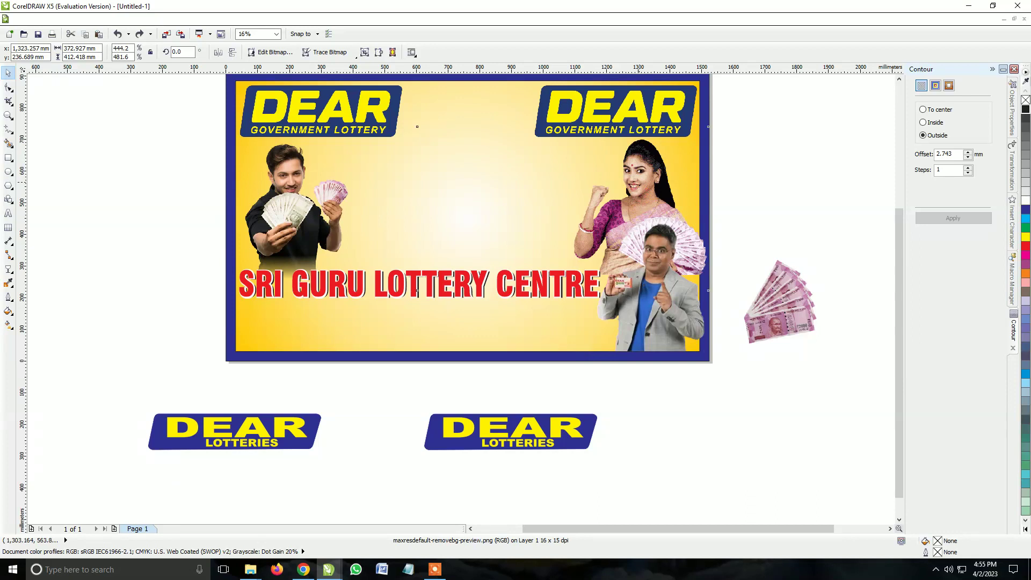
{"action": "left_click", "coordinate": [580, 240]}
{"action": "left_click_drag", "start_coordinate": [418, 125], "coordinate": [417, 122]}
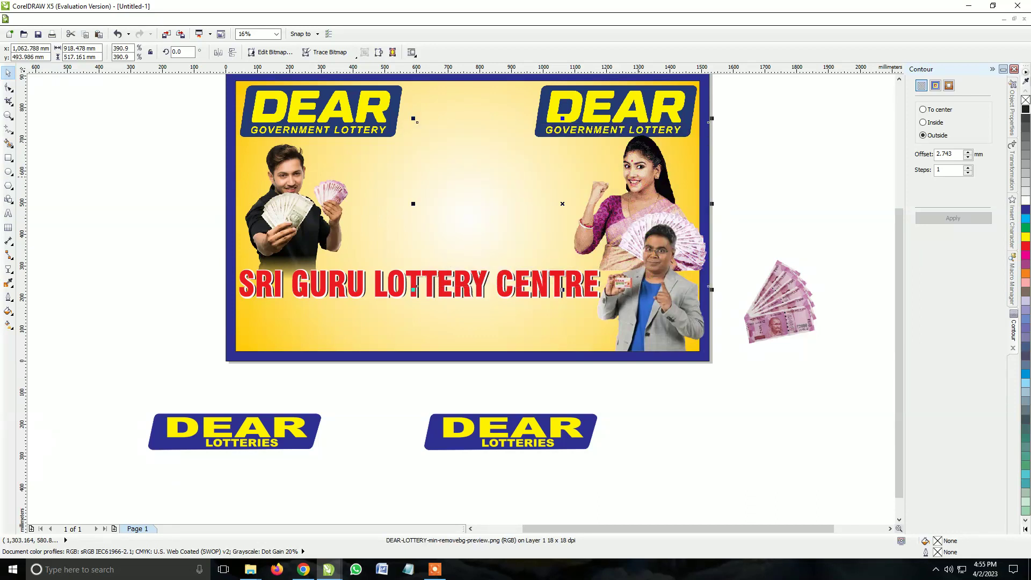
- Trim the woman photo's left side and fade its bottom with linear transparency
{"action": "left_click", "coordinate": [9, 87]}
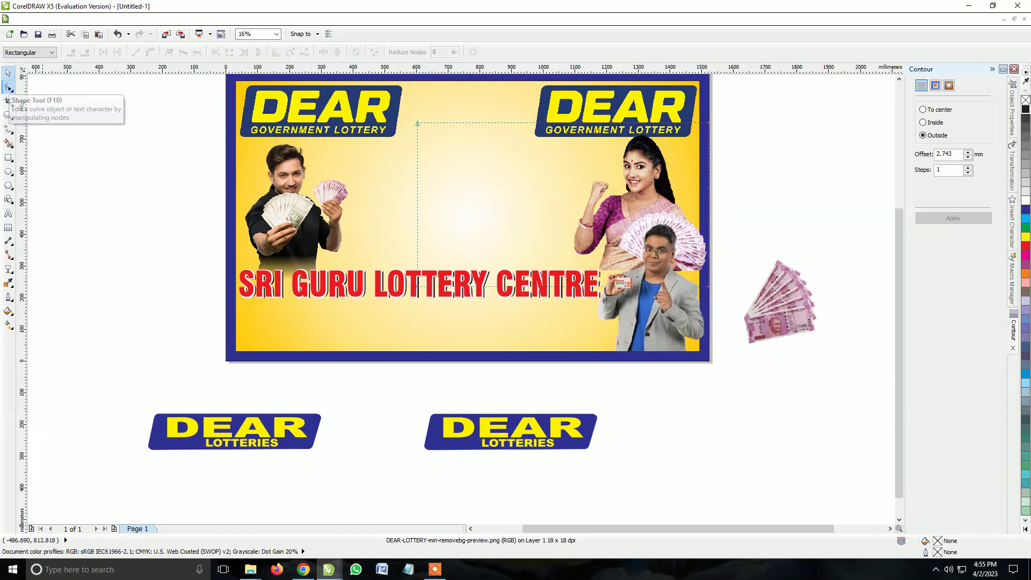
{"action": "mouse_move", "coordinate": [410, 112]}
{"action": "left_mouse_down"}
{"action": "mouse_move", "coordinate": [454, 298]}
{"action": "mouse_move", "coordinate": [566, 283]}
{"action": "left_mouse_up"}
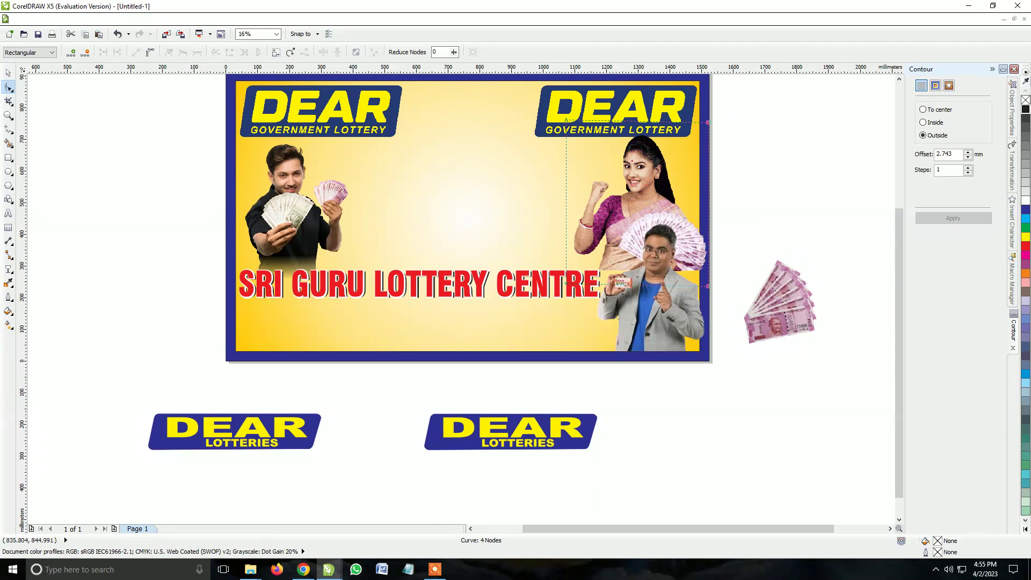
{"action": "key", "text": "space"}
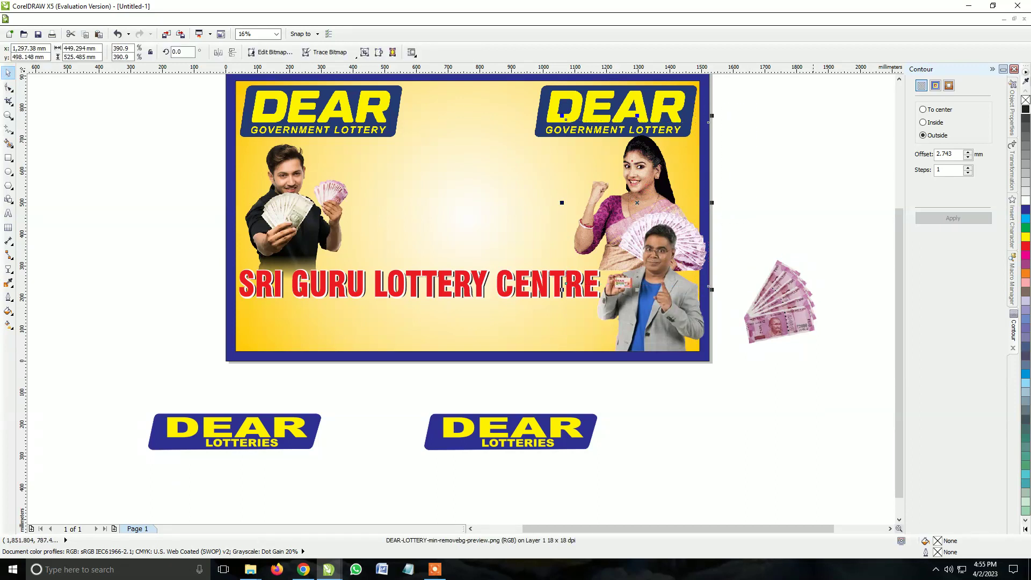
{"action": "left_click_drag", "start_coordinate": [566, 285], "coordinate": [566, 278]}
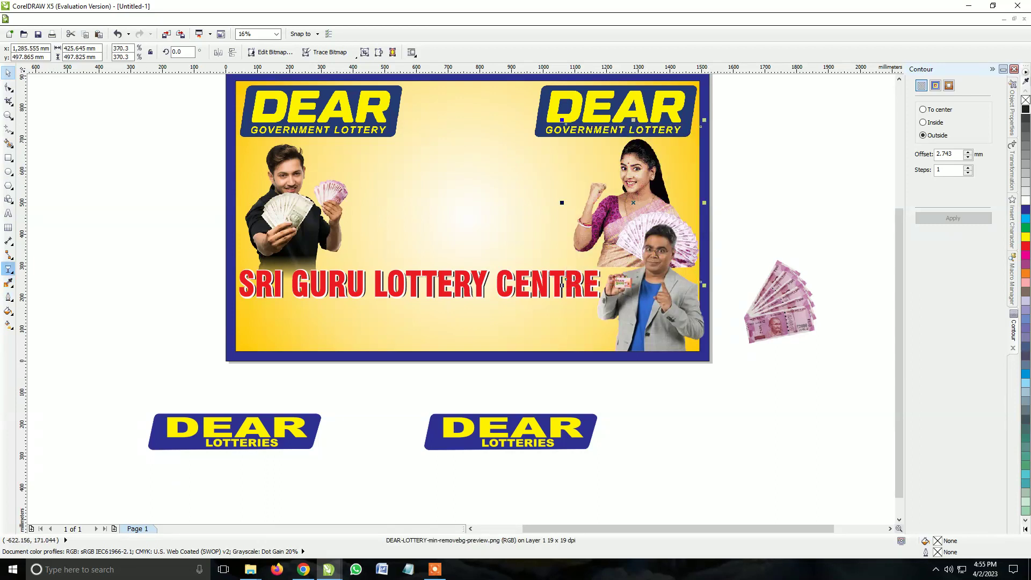
{"action": "mouse_move", "coordinate": [629, 258]}
{"action": "left_mouse_down"}
{"action": "mouse_move", "coordinate": [628, 280]}
{"action": "mouse_move", "coordinate": [629, 253]}
{"action": "mouse_move", "coordinate": [629, 267]}
{"action": "left_mouse_up"}
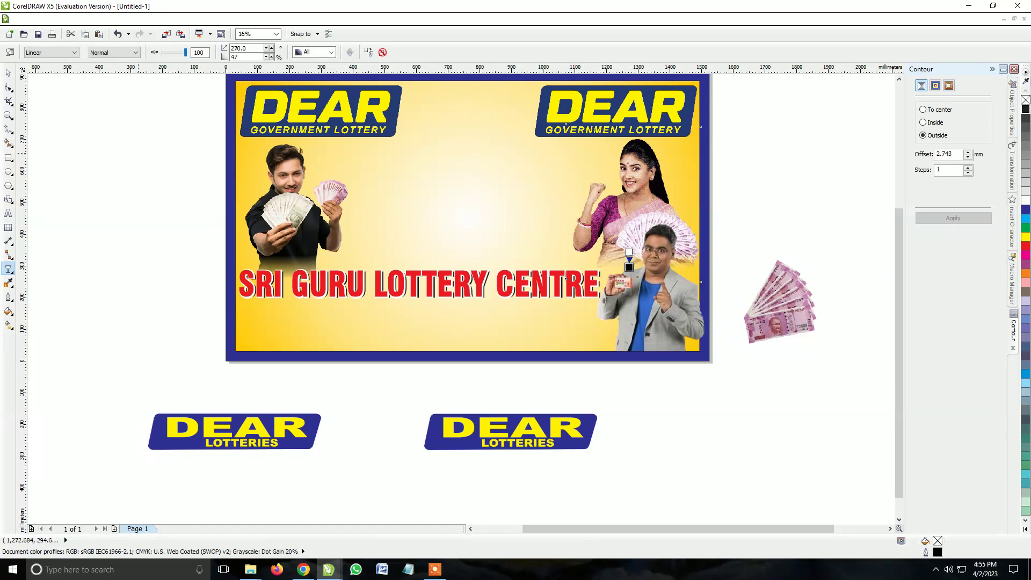
{"action": "key", "text": "space"}
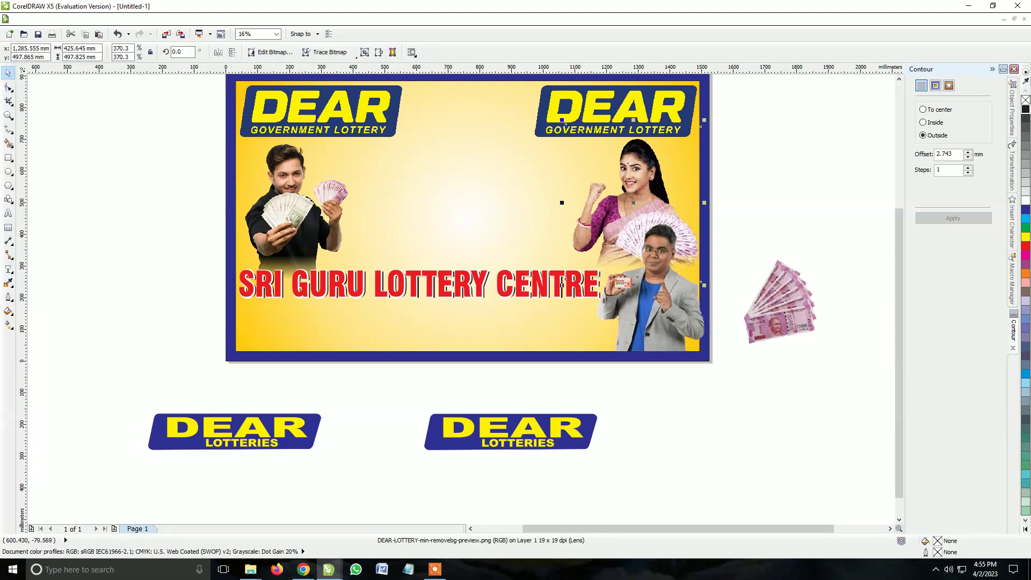
{"action": "key", "text": "Escape"}
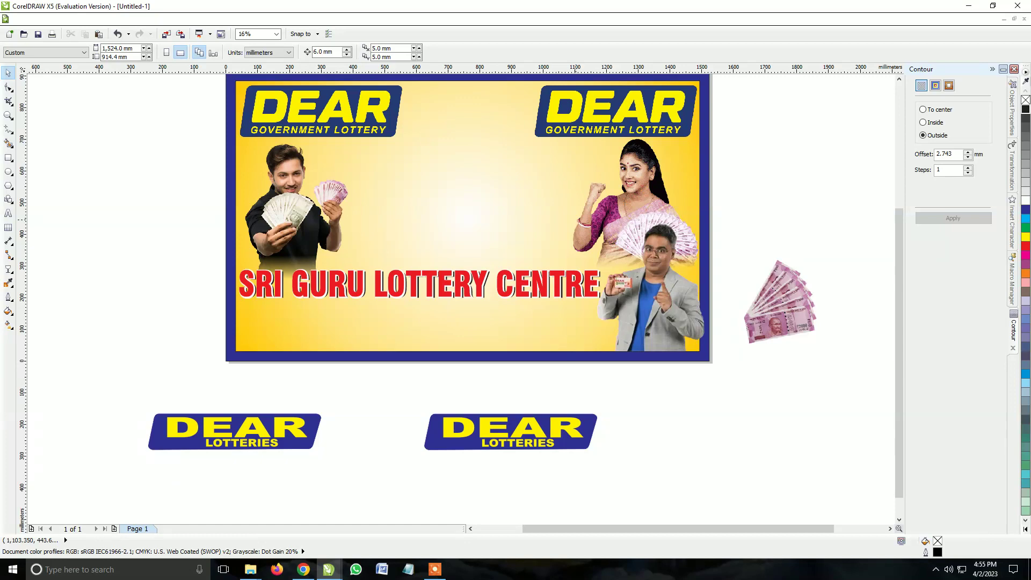
- Type the address 'Santragachi Ramon Gate, Howrah-10' and set it in bold Times
{"action": "key", "text": "F8"}
{"action": "scroll", "coordinate": [341, 384], "scroll_direction": "up", "scroll_amount": 2}
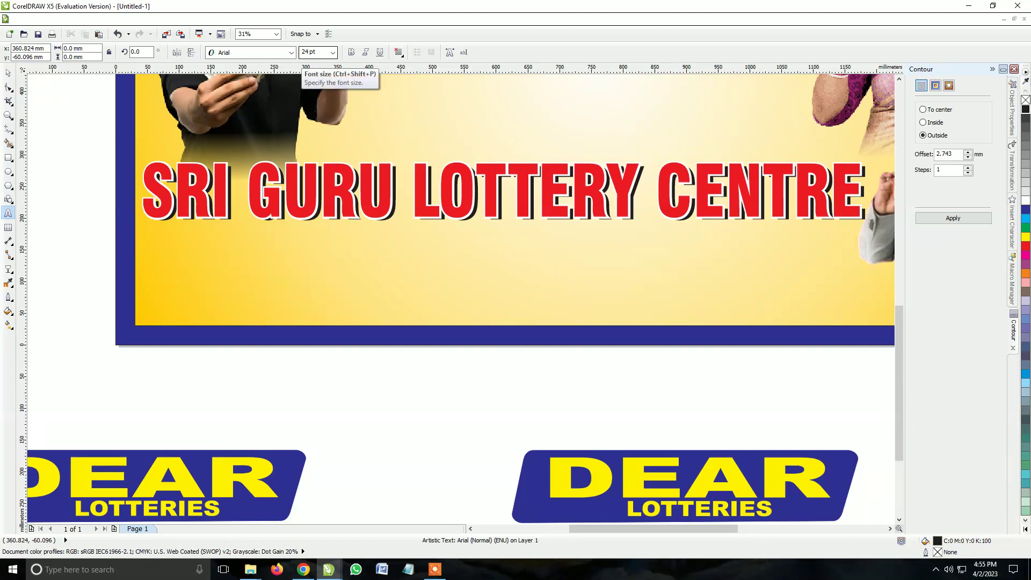
{"action": "type", "text": "Sant"}
{"action": "type", "text": "ragachi Ramon Gate, Howrah-1"}
{"action": "type", "text": "0"}
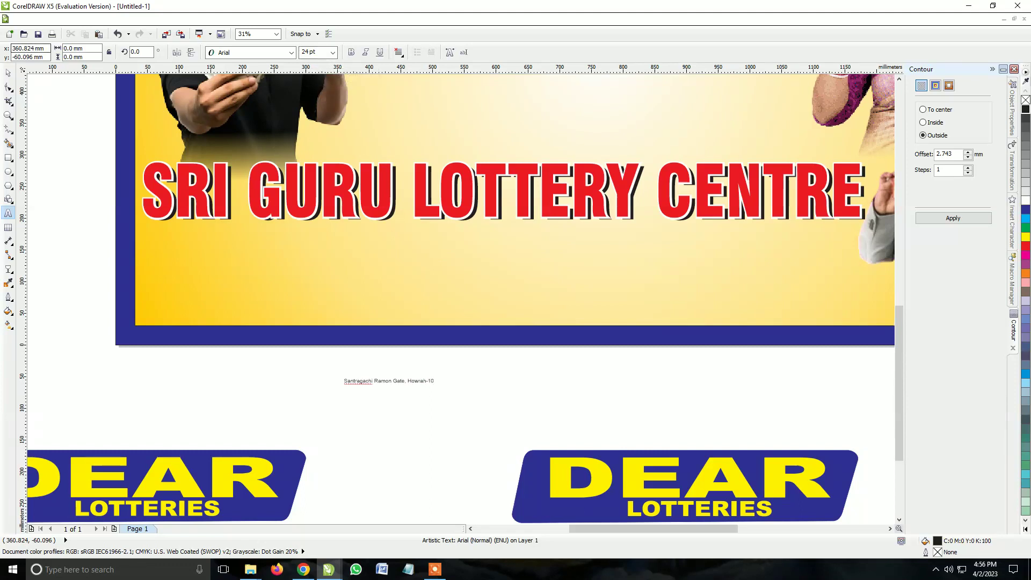
{"action": "key", "text": "ctrl+space"}
{"action": "left_click", "coordinate": [292, 52]}
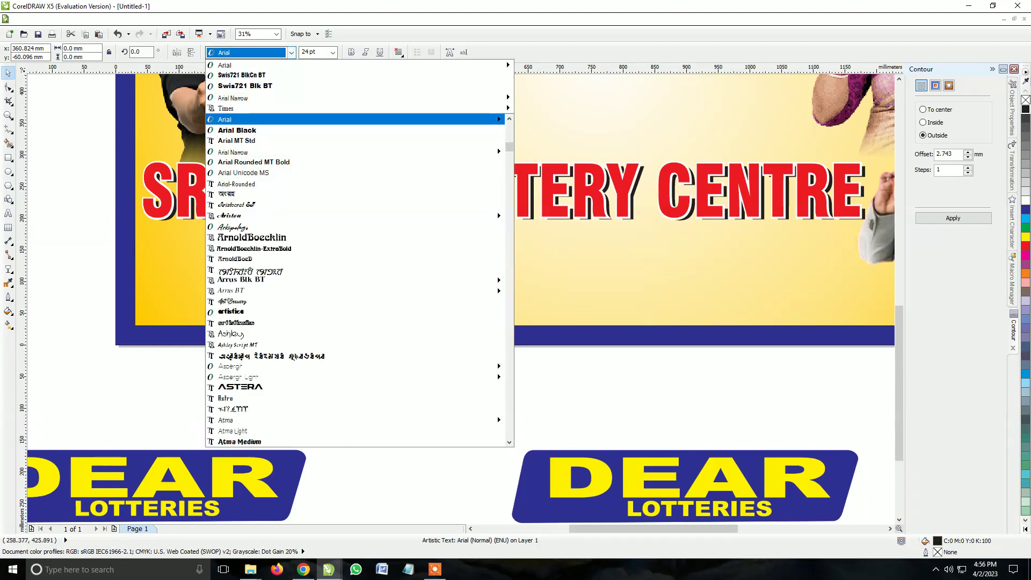
{"action": "key", "text": "Up"}
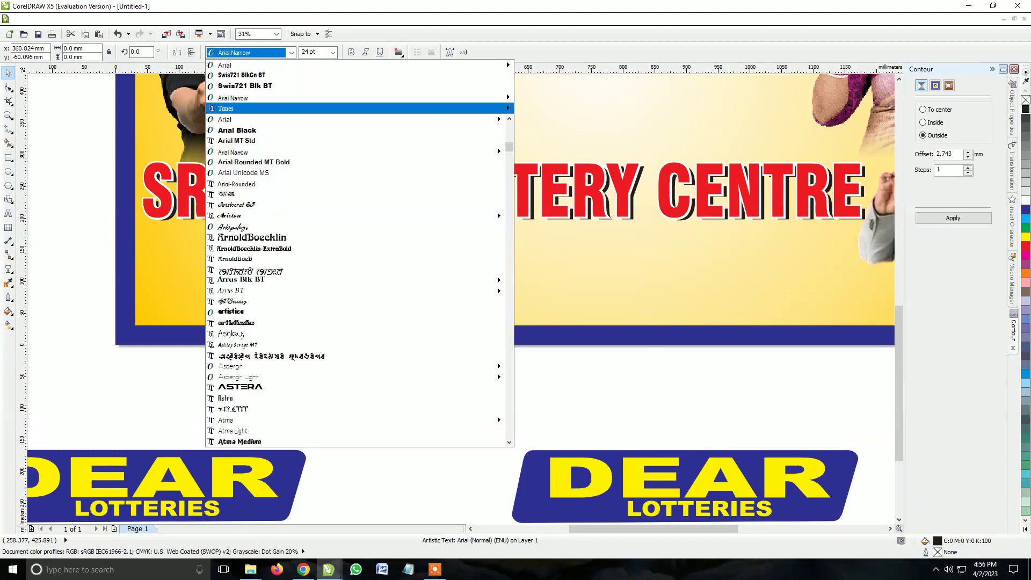
{"action": "key", "text": "Return"}
{"action": "left_click", "coordinate": [351, 52]}
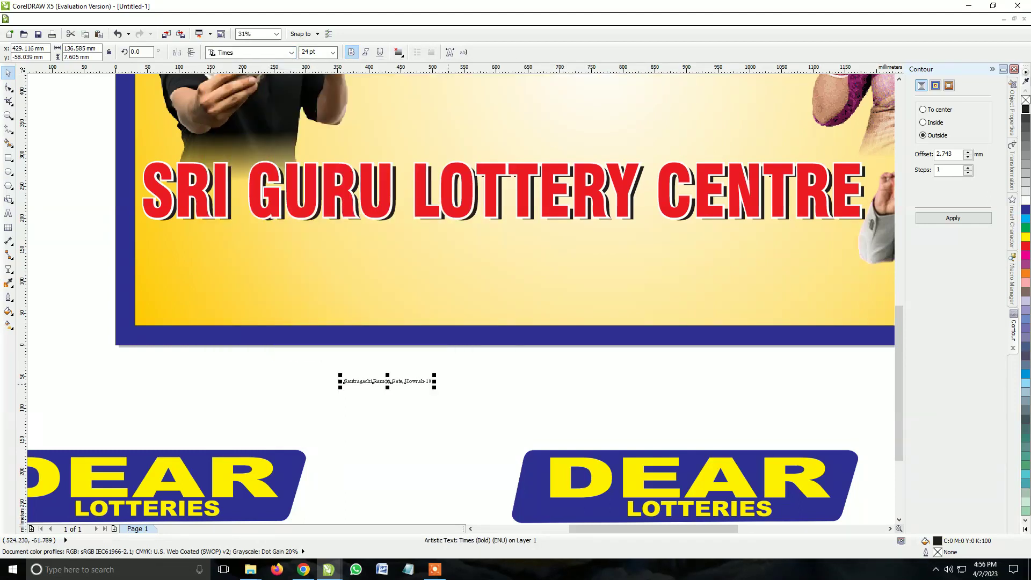
- Enlarge the address, centre it under the red title, and colour it dark blue
{"action": "left_click_drag", "start_coordinate": [428, 387], "coordinate": [644, 382]}
{"action": "left_click_drag", "start_coordinate": [387, 382], "coordinate": [514, 244]}
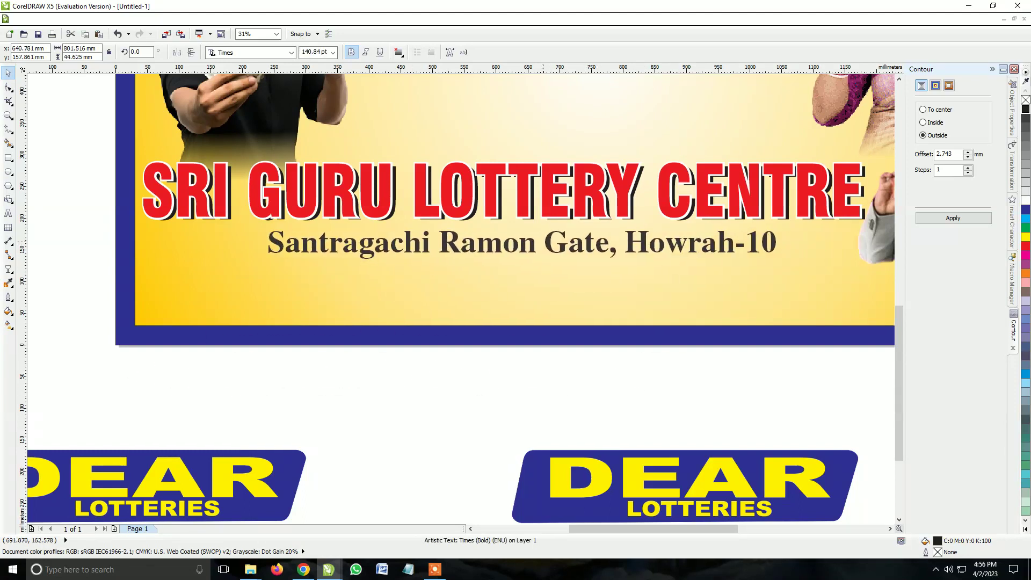
{"action": "left_click_drag", "start_coordinate": [772, 262], "coordinate": [853, 267]}
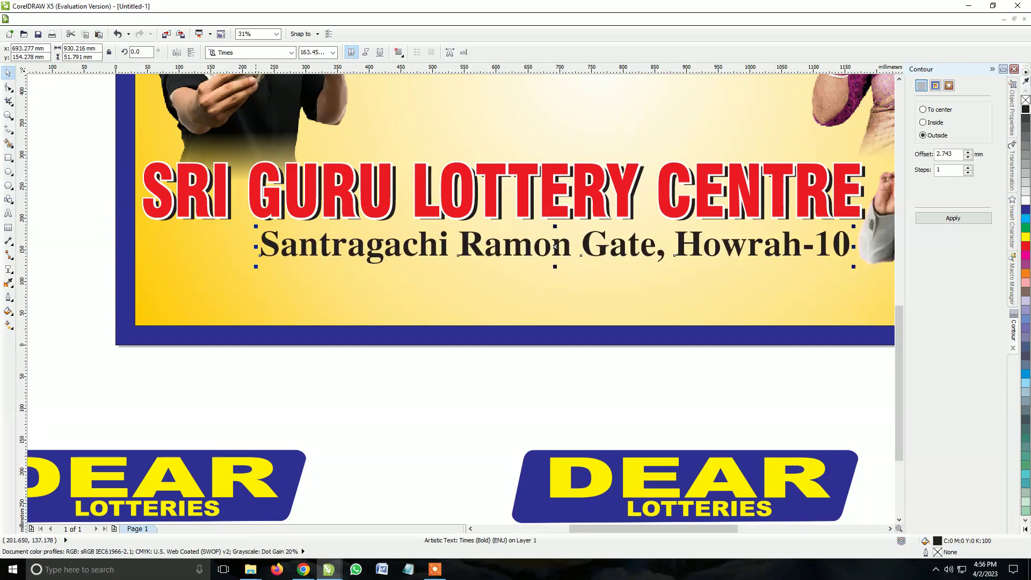
{"action": "left_click_drag", "start_coordinate": [256, 266], "coordinate": [202, 270]}
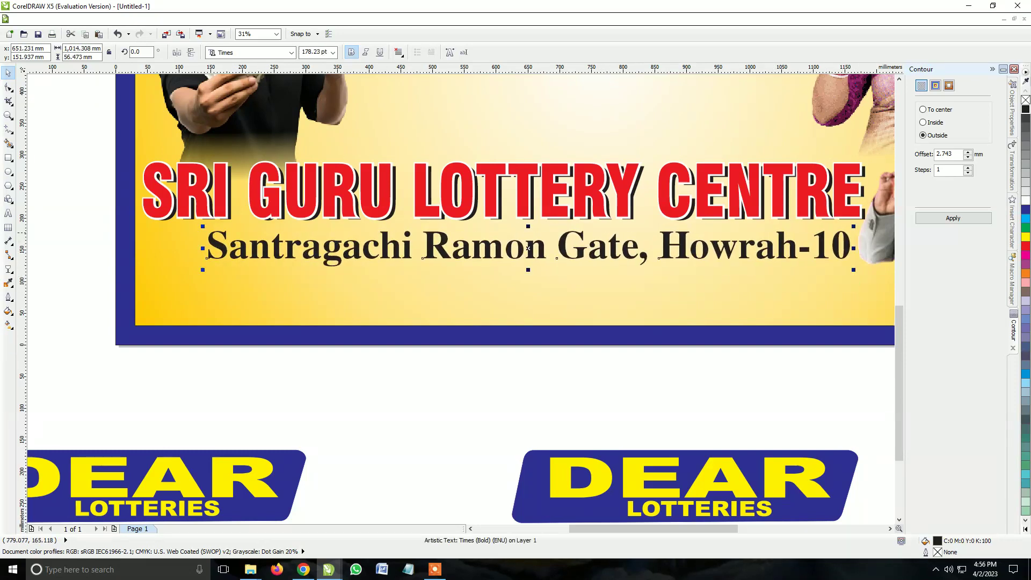
{"action": "left_click_drag", "start_coordinate": [579, 232], "coordinate": [565, 227]}
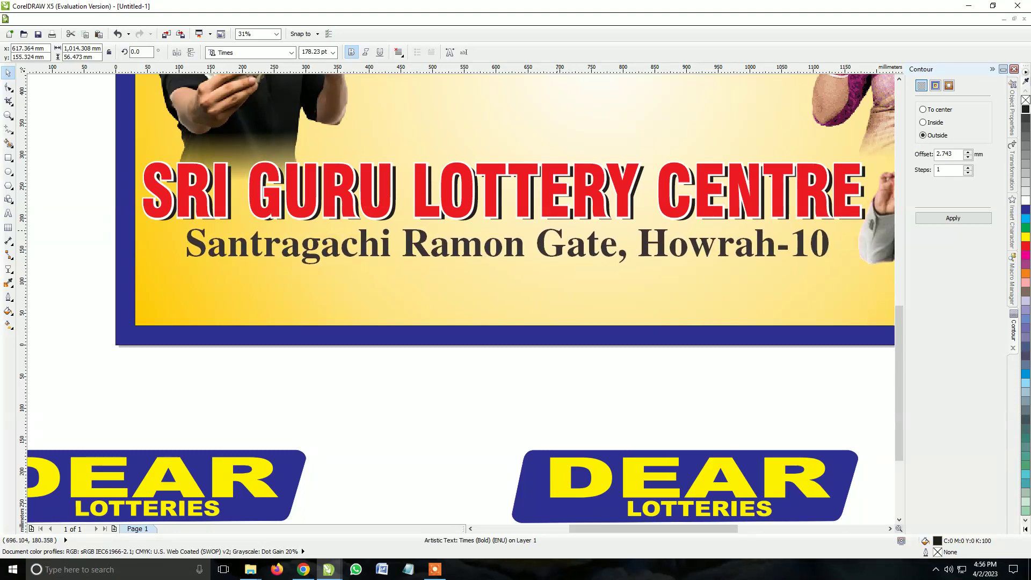
{"action": "left_click_drag", "start_coordinate": [566, 227], "coordinate": [558, 230]}
{"action": "left_click", "coordinate": [1026, 209]}
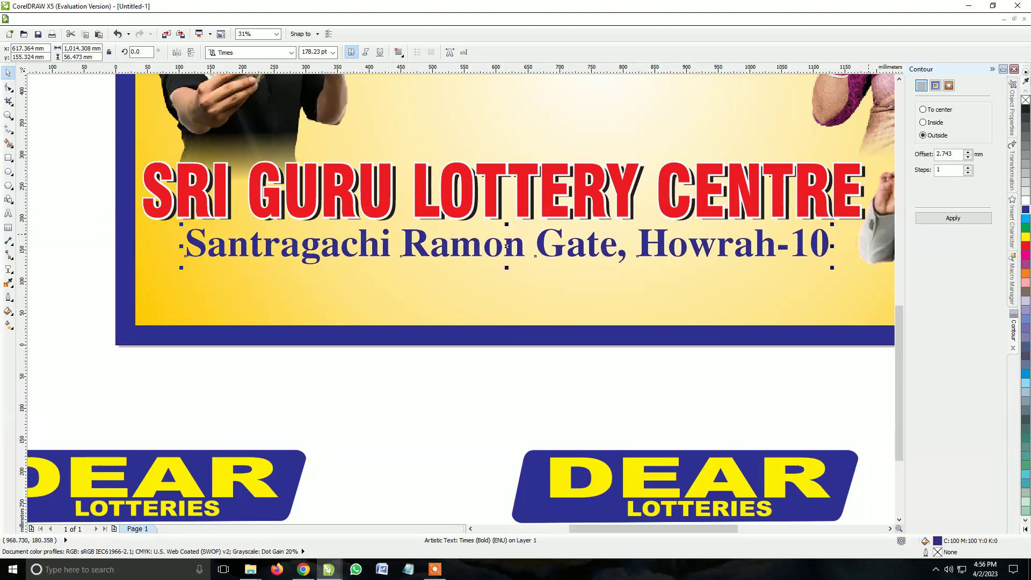
{"action": "left_click", "coordinate": [69, 285]}
- Add a 'Mob. :' text label set in Arial Black
{"action": "key", "text": "F8"}
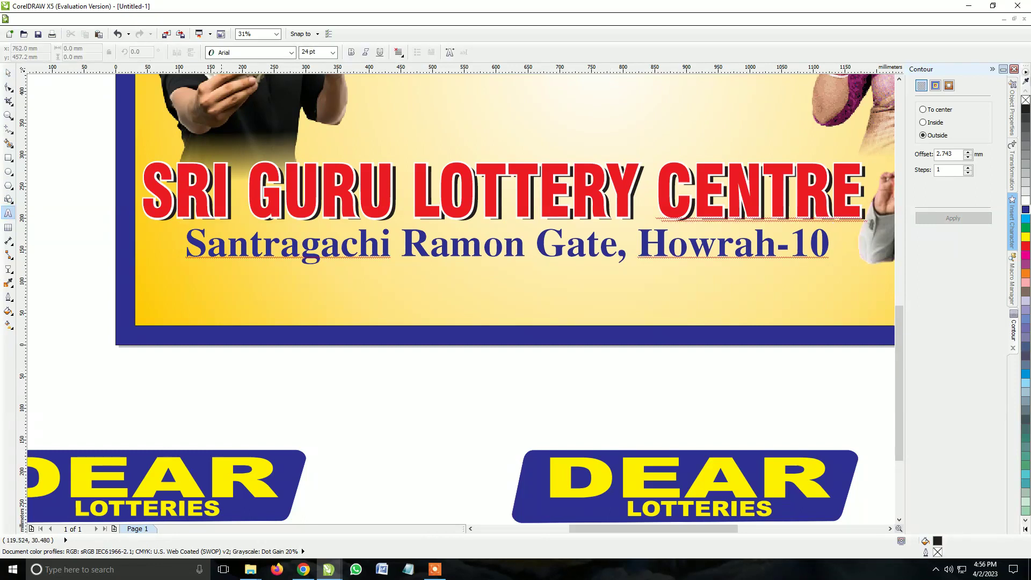
{"action": "left_click", "coordinate": [263, 394]}
{"action": "type", "text": "Mob"}
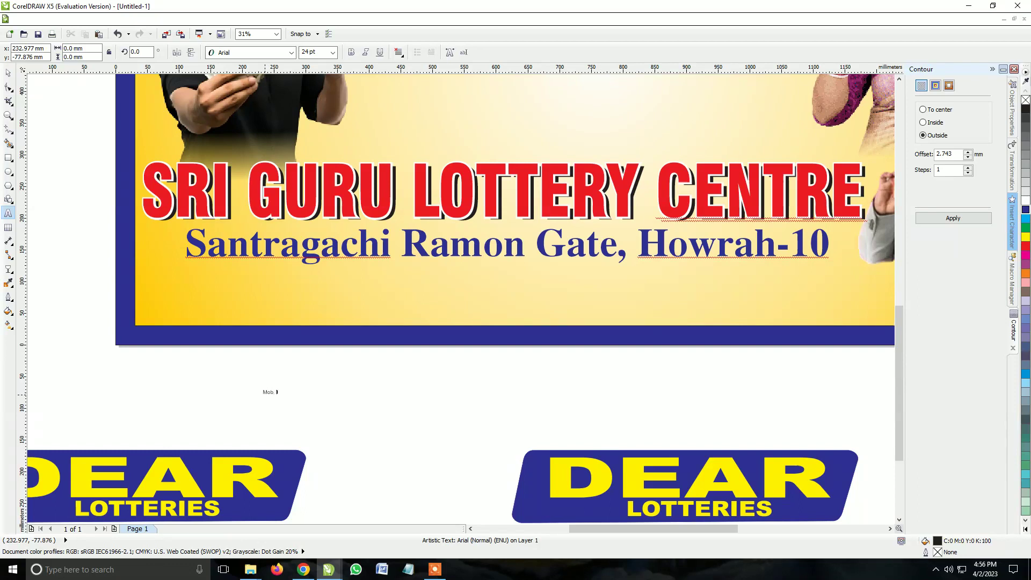
{"action": "type", "text": ". :"}
{"action": "key", "text": "ctrl+space"}
{"action": "left_click", "coordinate": [291, 52]}
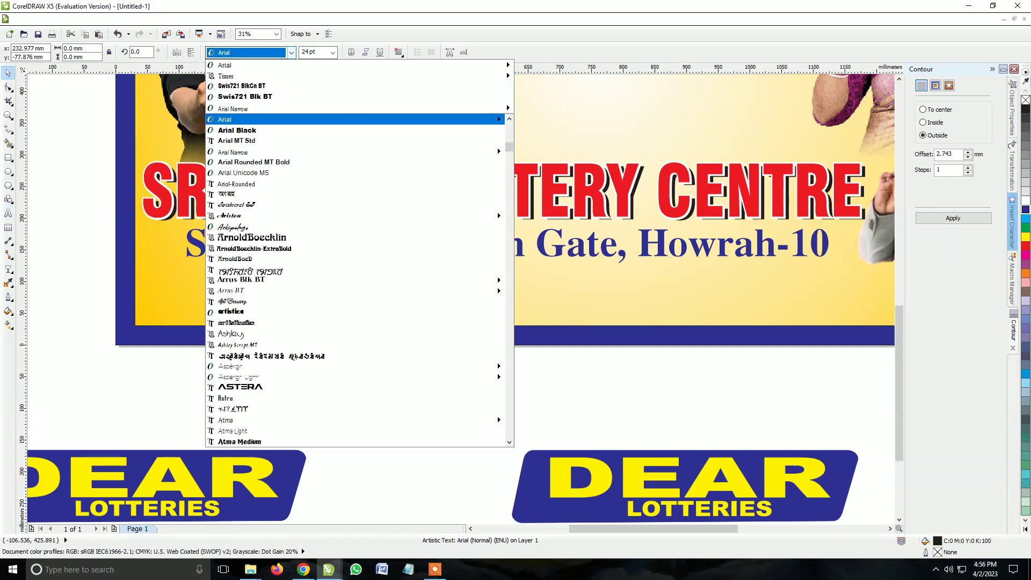
{"action": "key", "text": "Down"}
{"action": "key", "text": "Return"}
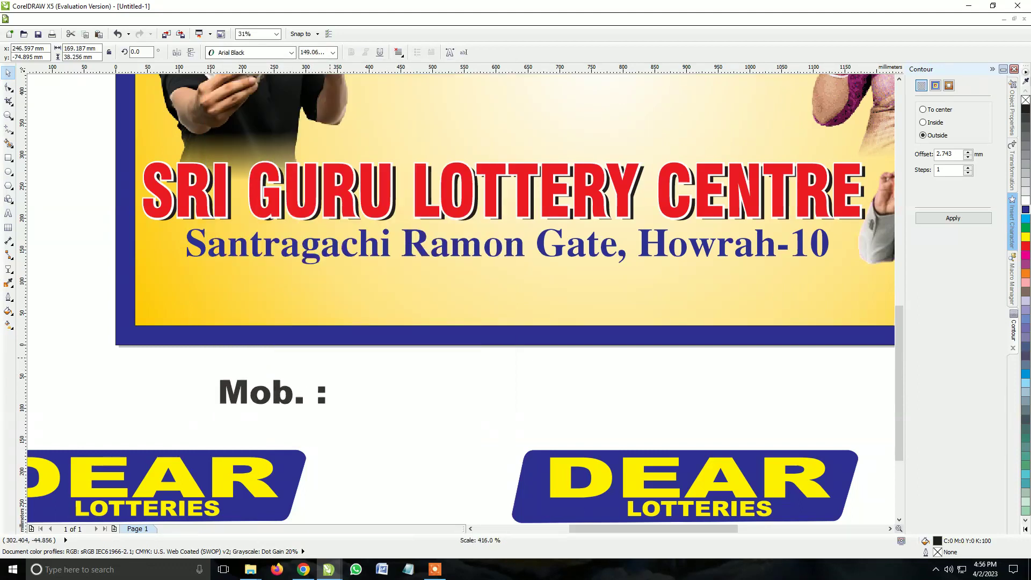
- Enlarge the 'Mob. :' label and place it at the banner's lower left under the address
{"action": "mouse_move", "coordinate": [285, 386]}
{"action": "left_mouse_down"}
{"action": "mouse_move", "coordinate": [333, 372]}
{"action": "mouse_move", "coordinate": [258, 329]}
{"action": "mouse_move", "coordinate": [216, 325]}
{"action": "left_mouse_up"}
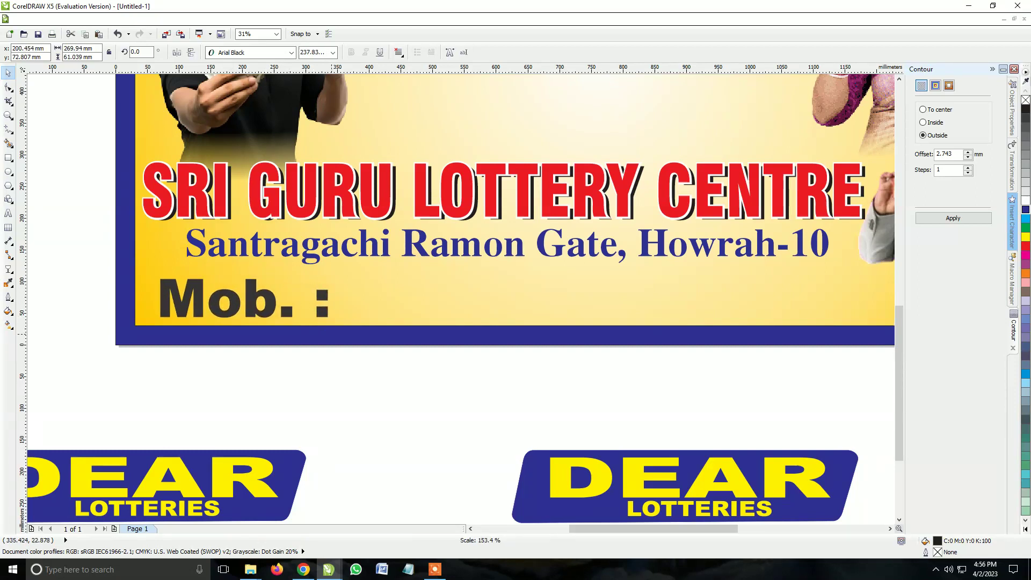
{"action": "left_click_drag", "start_coordinate": [270, 304], "coordinate": [331, 321]}
{"action": "left_click_drag", "start_coordinate": [243, 274], "coordinate": [233, 297]}
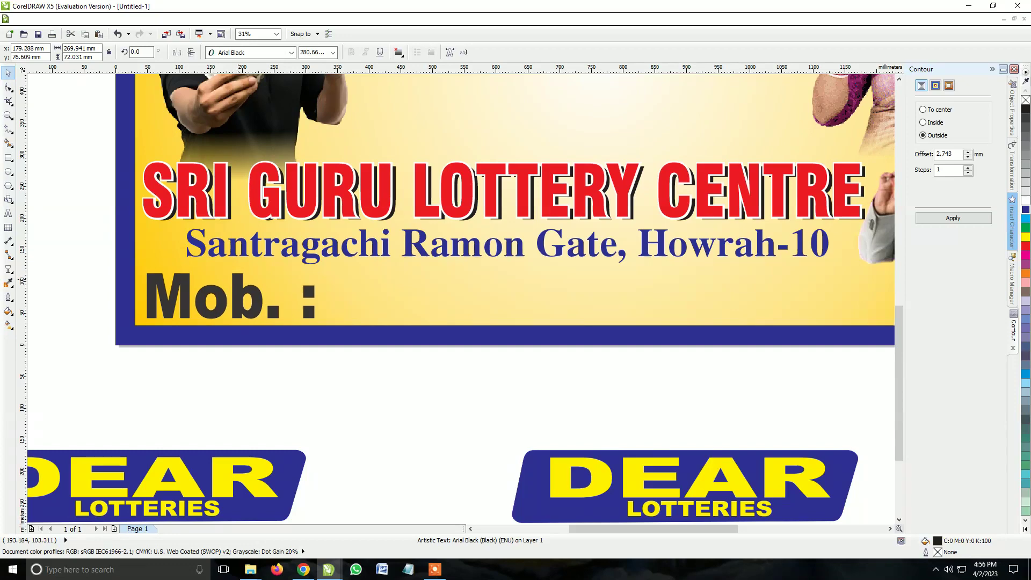
{"action": "left_click", "coordinate": [338, 352]}
{"action": "scroll", "coordinate": [338, 352], "scroll_direction": "down", "scroll_amount": 4}
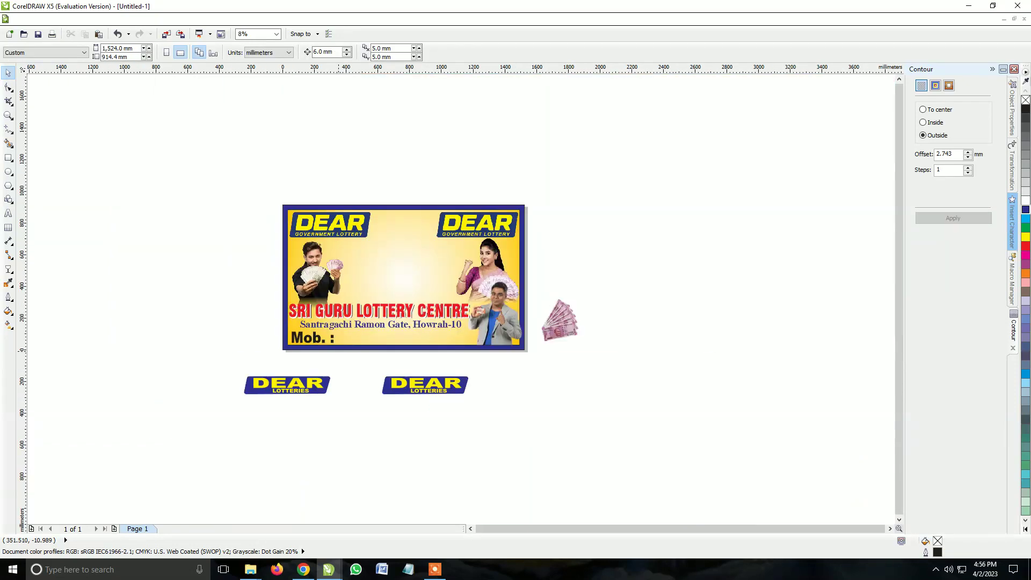
{"action": "scroll", "coordinate": [464, 271], "scroll_direction": "down", "scroll_amount": 1}
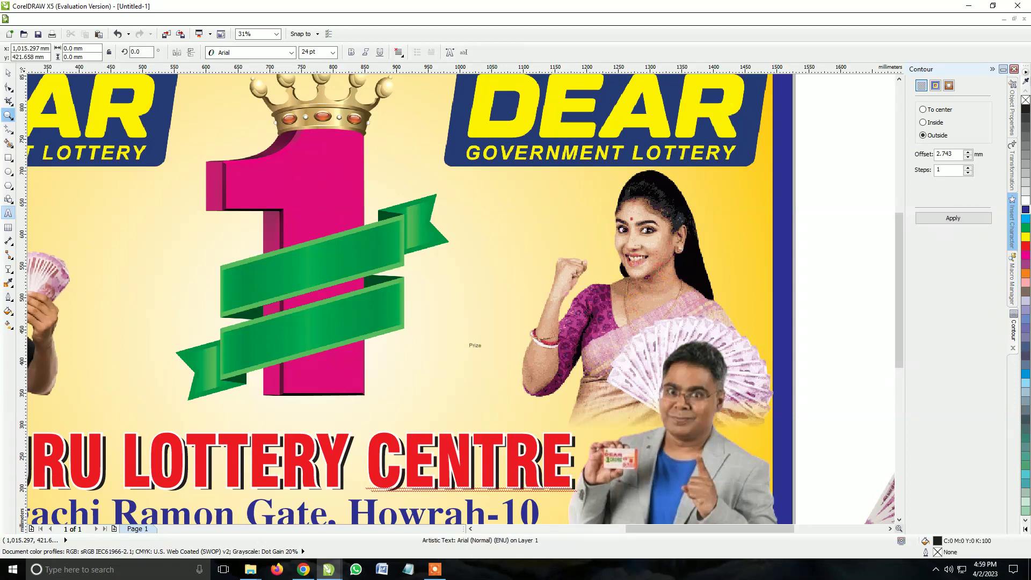
- Enlarge the Prize text, set it in Swis721 BlkCn BT, and move it onto the ribbon
{"action": "key", "text": "ctrl+space"}
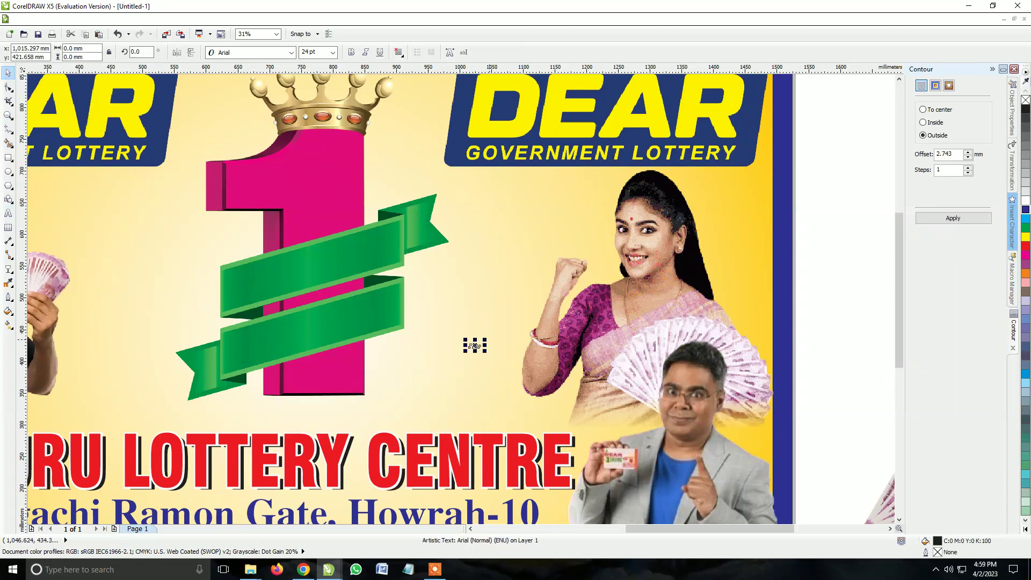
{"action": "left_click_drag", "start_coordinate": [486, 352], "coordinate": [578, 381]}
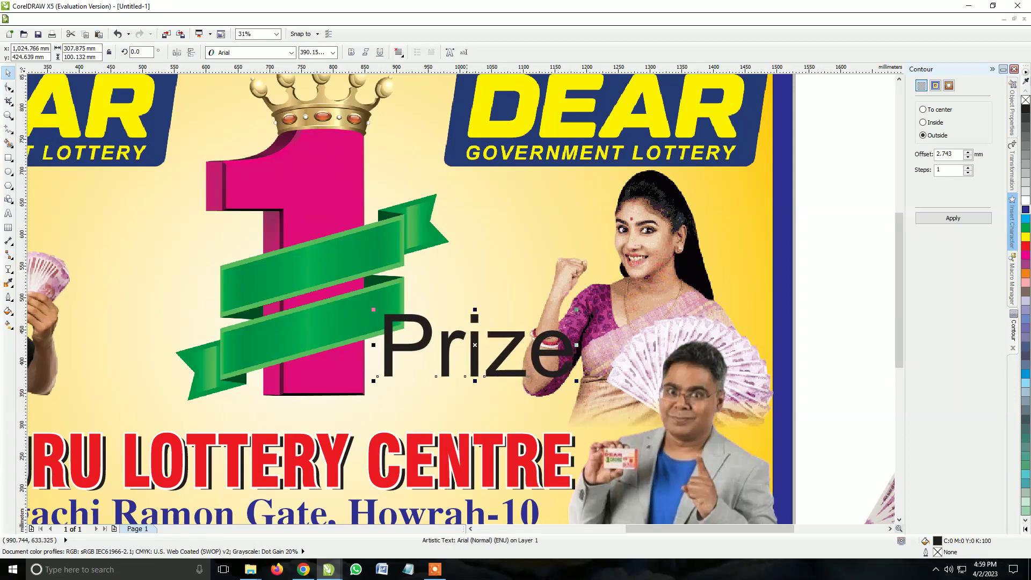
{"action": "left_click", "coordinate": [291, 53]}
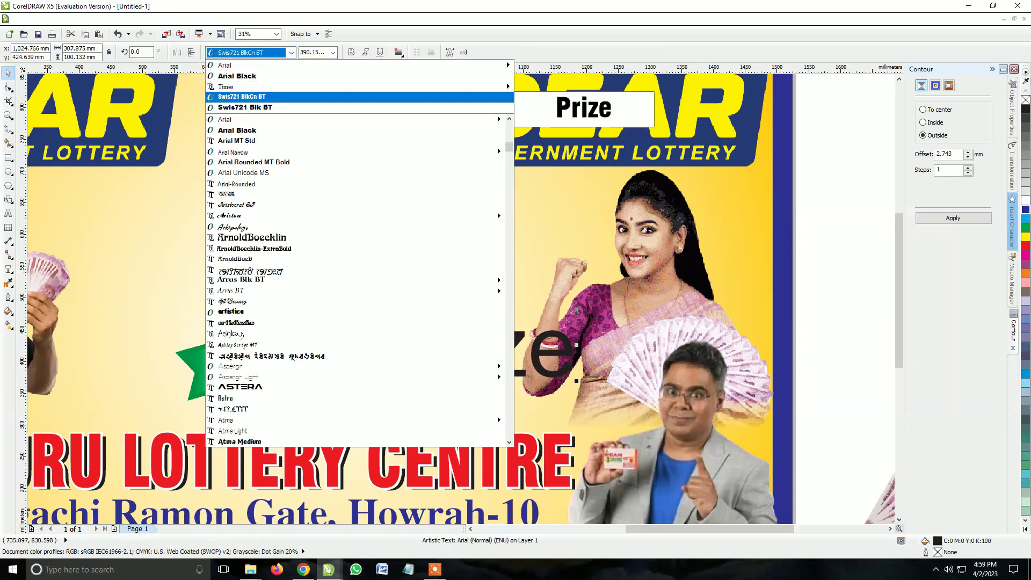
{"action": "left_click", "coordinate": [241, 98]}
{"action": "left_click_drag", "start_coordinate": [473, 335], "coordinate": [363, 324]}
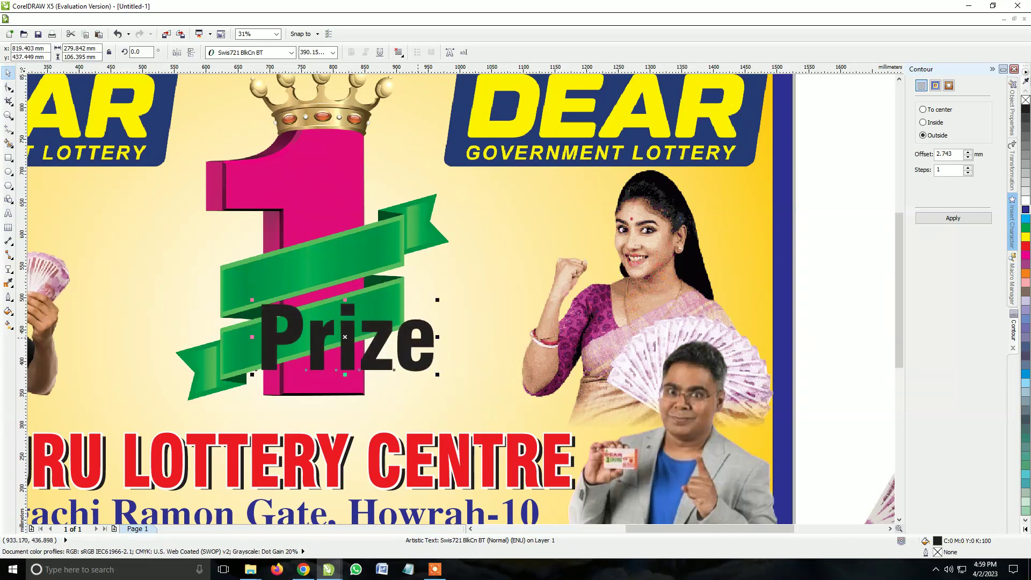
- Tilt Prize 20 degrees to match the ribbon, resize it, then delete it
{"action": "type", "text": "20"}
{"action": "key", "text": "Return"}
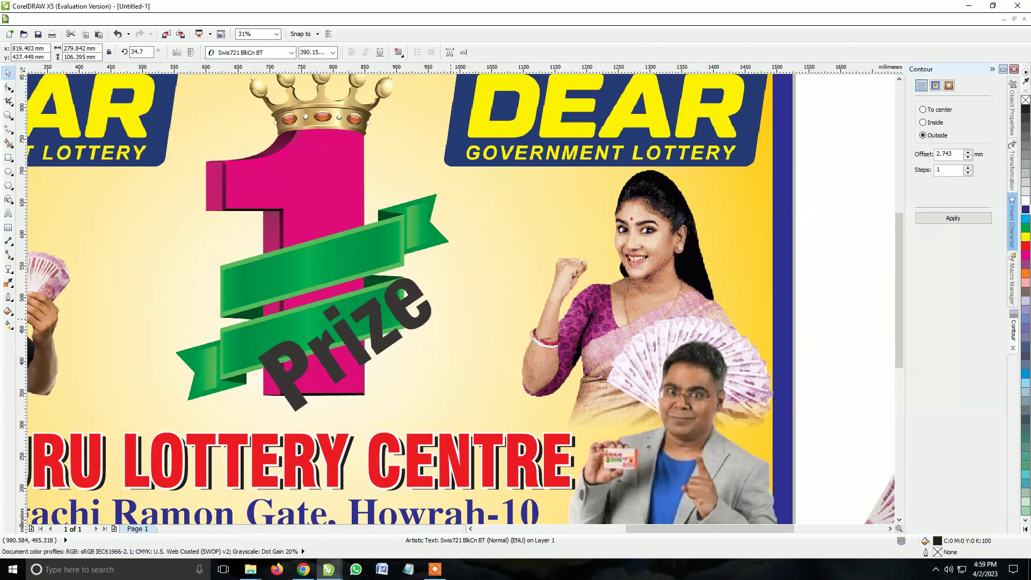
{"action": "mouse_move", "coordinate": [457, 337]}
{"action": "left_mouse_down"}
{"action": "mouse_move", "coordinate": [447, 364]}
{"action": "mouse_move", "coordinate": [378, 364]}
{"action": "mouse_move", "coordinate": [395, 362]}
{"action": "left_mouse_up"}
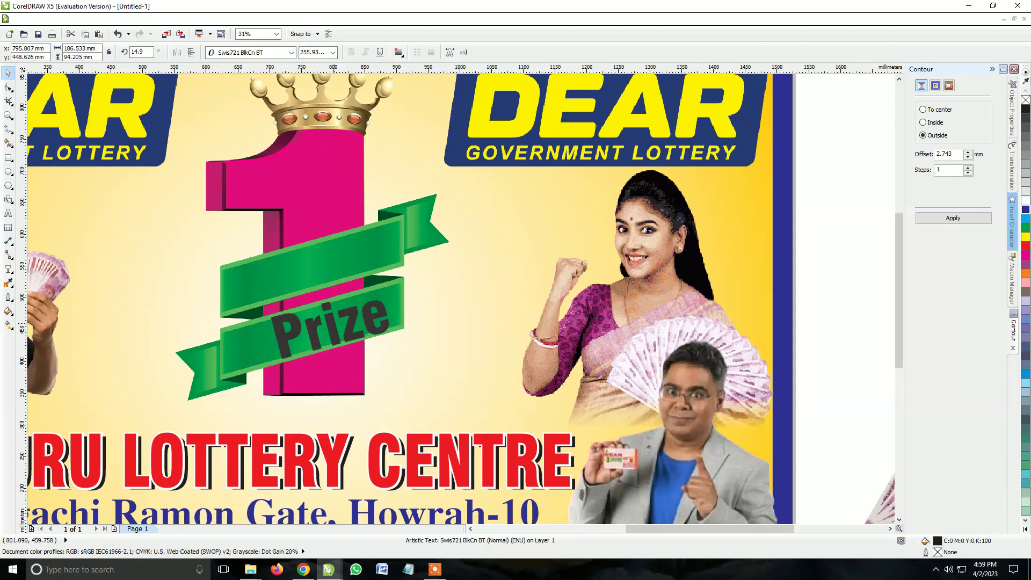
{"action": "left_click_drag", "start_coordinate": [332, 295], "coordinate": [337, 303]}
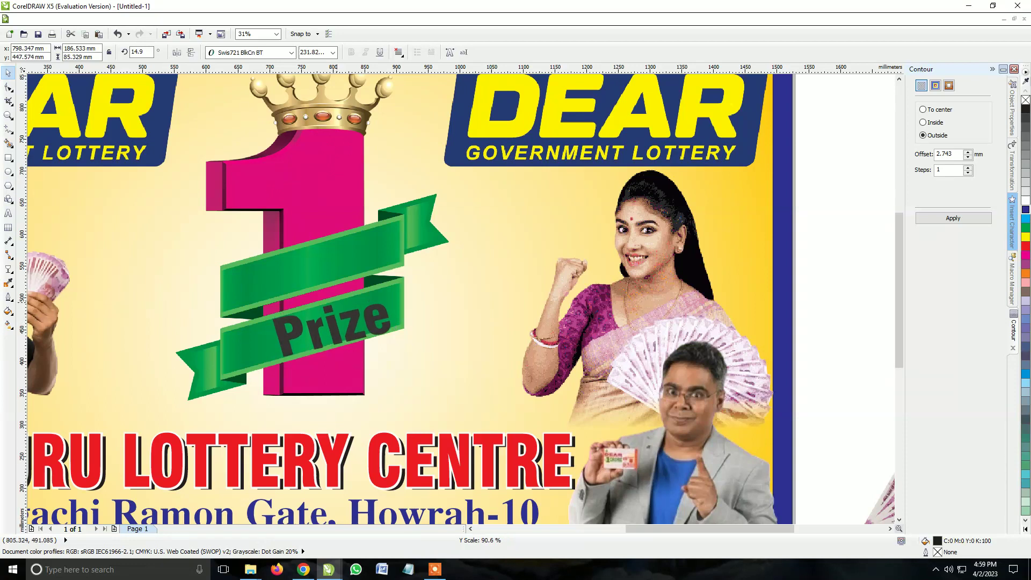
{"action": "key", "text": "ctrl+z"}
{"action": "key", "text": "ctrl+z"}
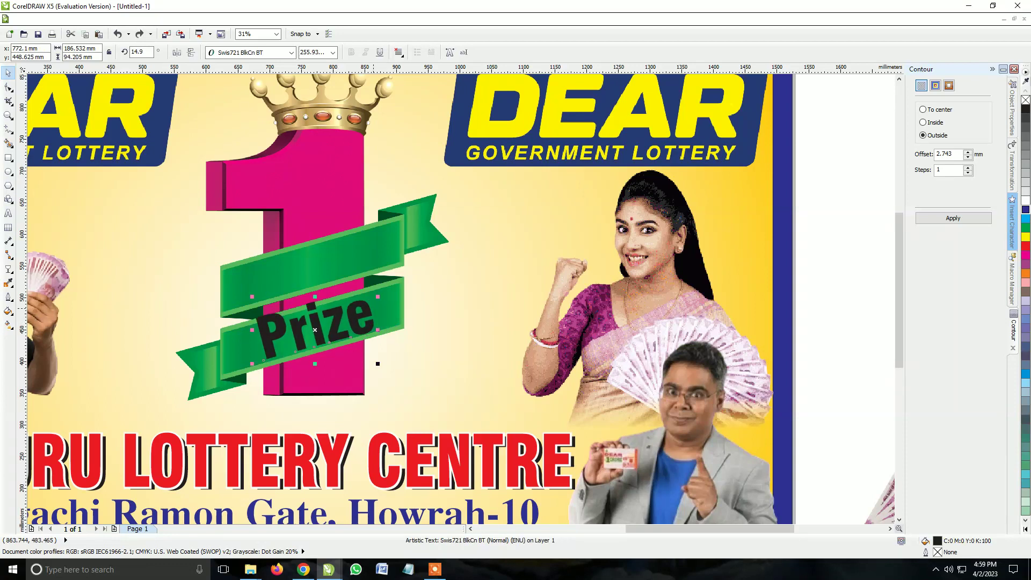
{"action": "left_click_drag", "start_coordinate": [378, 364], "coordinate": [440, 395]}
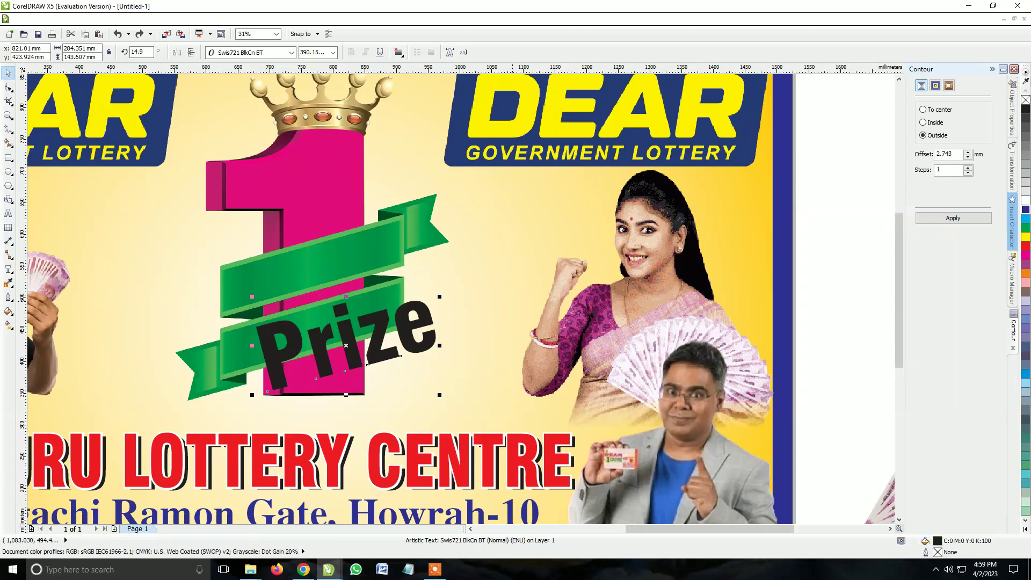
{"action": "key", "text": "Delete"}
{"action": "scroll", "coordinate": [288, 256], "scroll_direction": "down", "scroll_amount": 2}
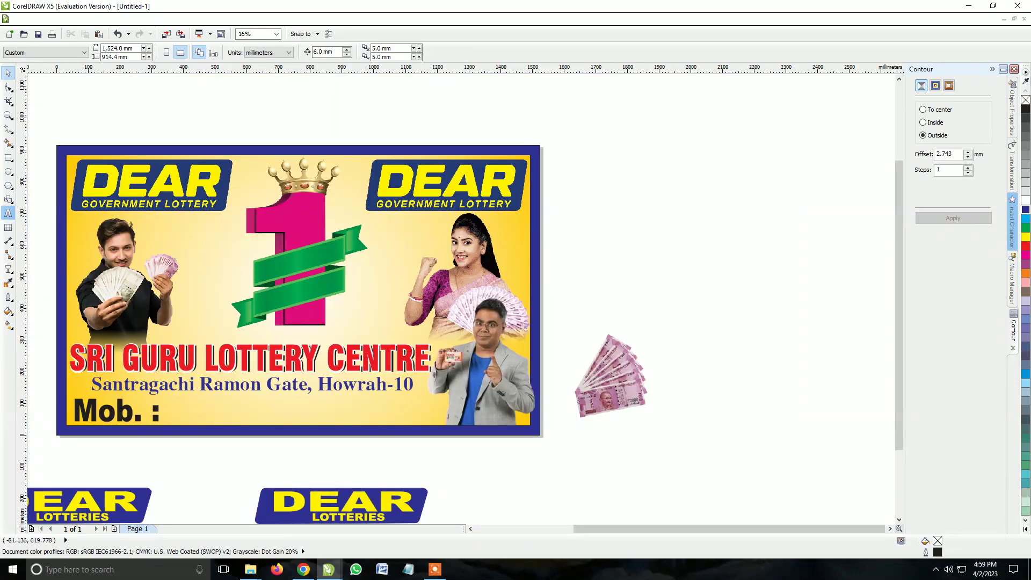
- Restore the deleted ribbon caption and replace its wording with CRORE
{"action": "left_click", "coordinate": [8, 213]}
{"action": "key", "text": "ctrl+z"}
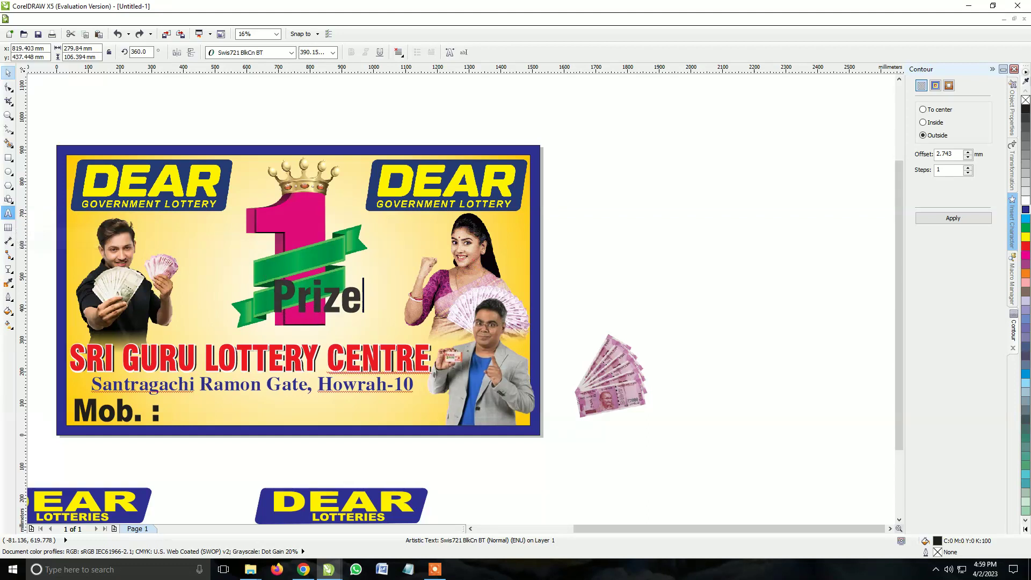
{"action": "left_click_drag", "start_coordinate": [272, 295], "coordinate": [362, 295]}
{"action": "type", "text": "CORE"}
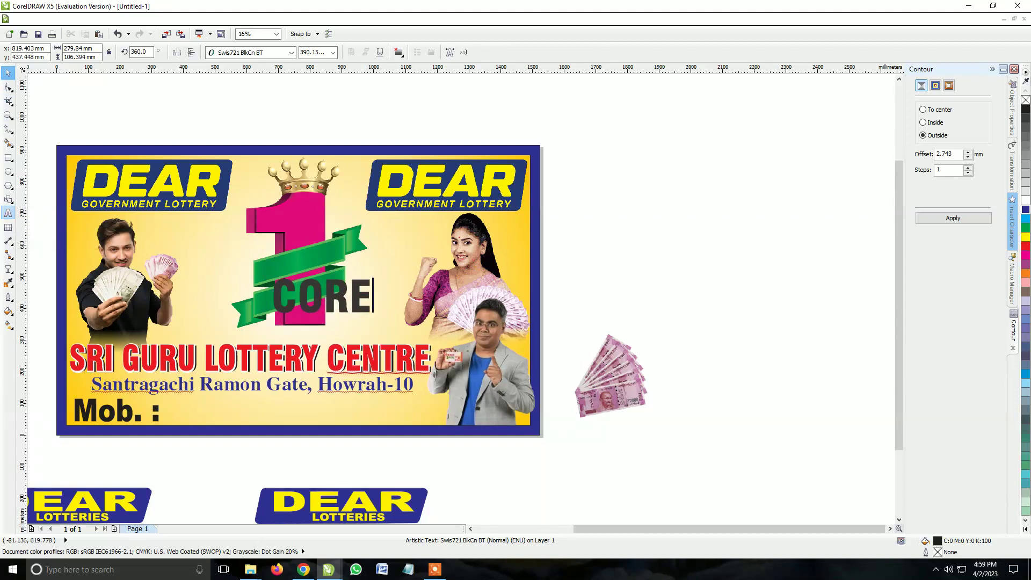
{"action": "left_click", "coordinate": [8, 72]}
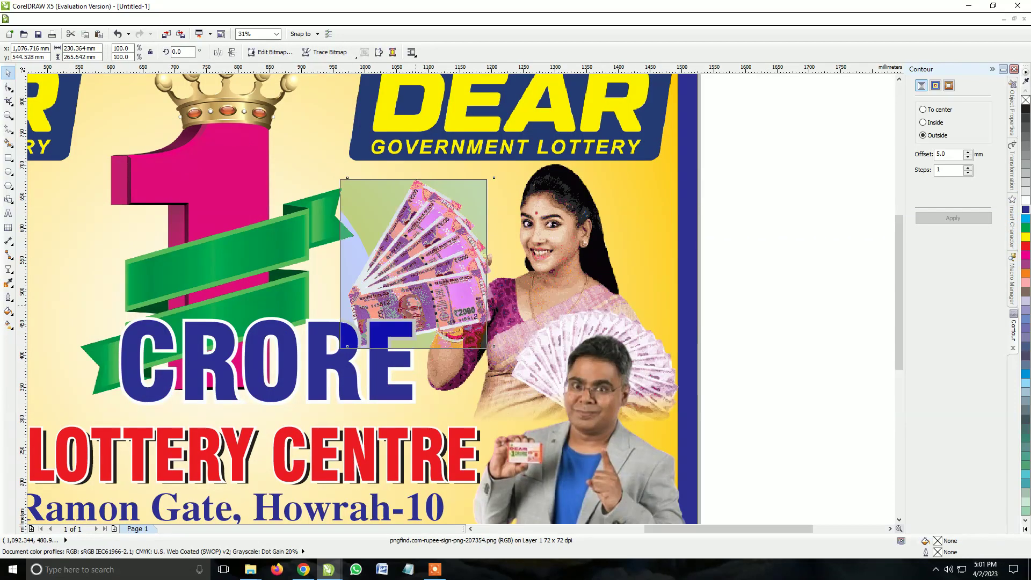
- Undo an accidental move of the crowned one and rotate the copied rupee fan 180 degrees
{"action": "left_click_drag", "start_coordinate": [378, 295], "coordinate": [370, 287]}
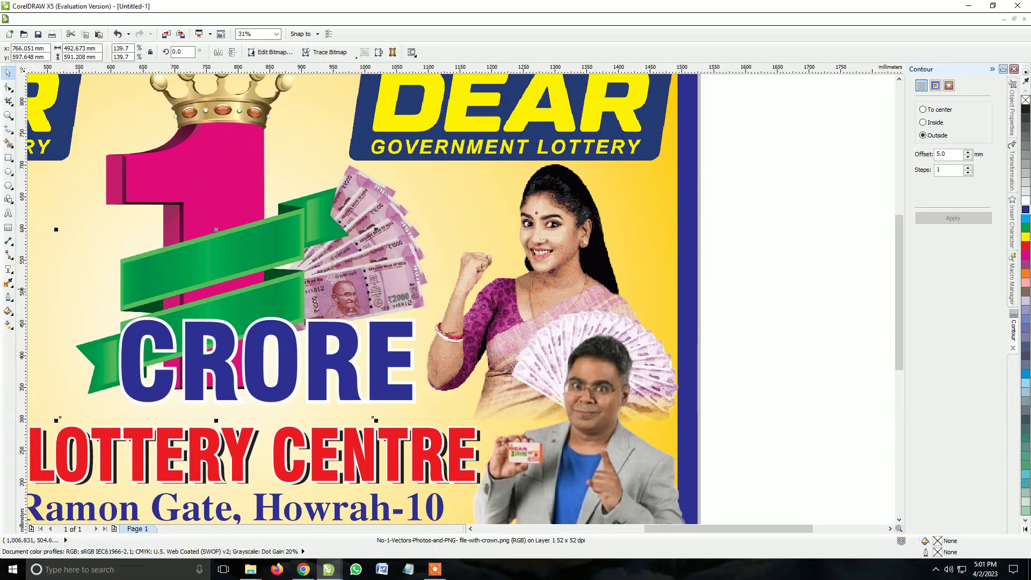
{"action": "key", "text": "ctrl+z"}
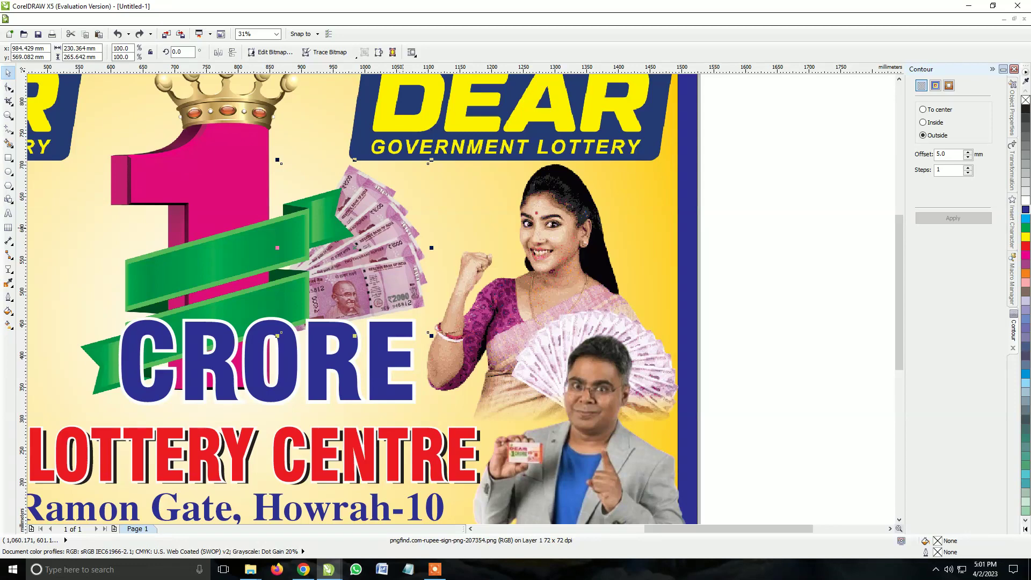
{"action": "left_click", "coordinate": [404, 227]}
{"action": "left_click", "coordinate": [218, 53]}
{"action": "left_click", "coordinate": [233, 52]}
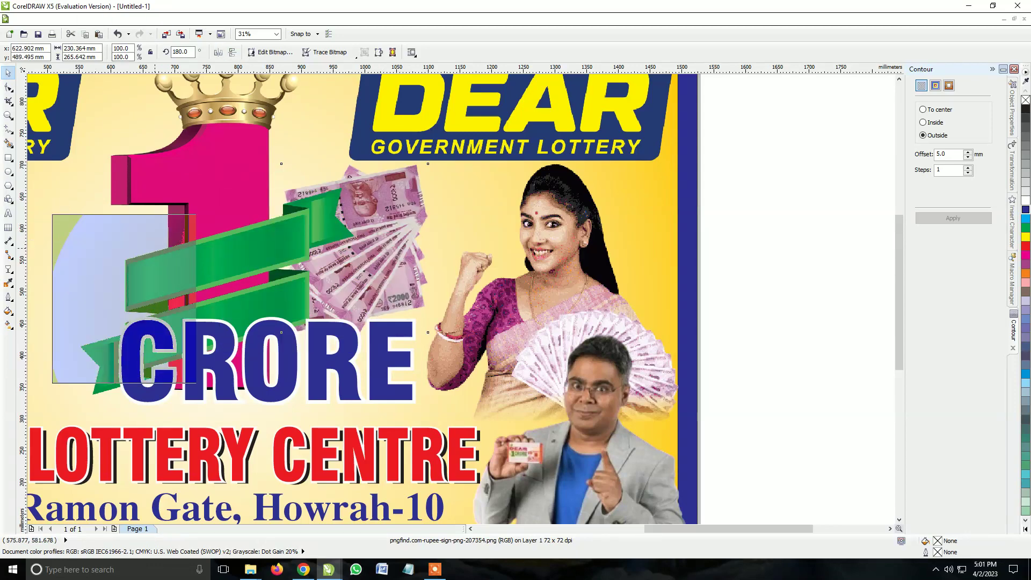
- Mirror the rupee fan horizontally and position it left of the pink 1
{"action": "left_click_drag", "start_coordinate": [124, 299], "coordinate": [133, 299]}
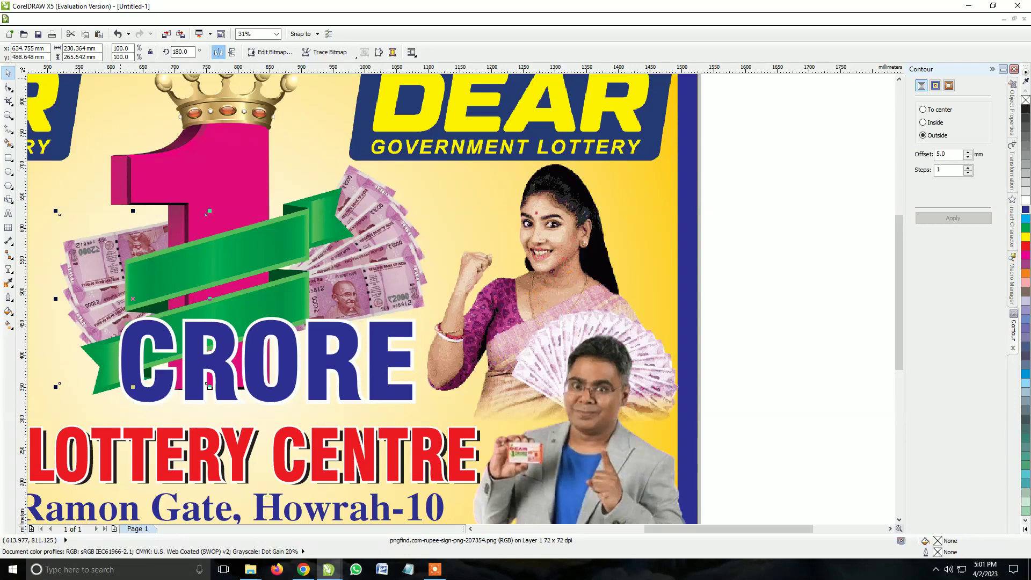
{"action": "left_click", "coordinate": [218, 52]}
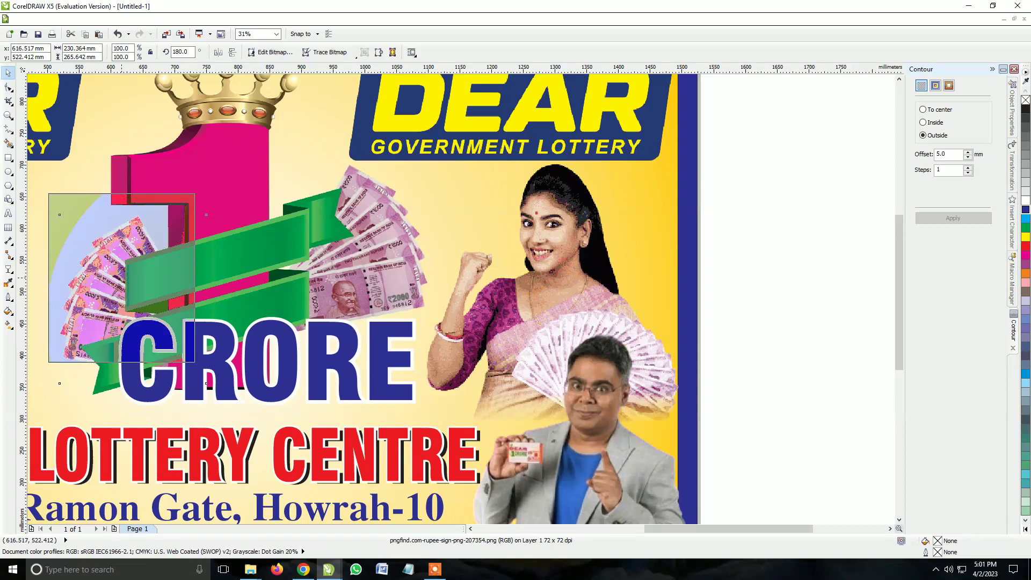
{"action": "mouse_move", "coordinate": [133, 298]}
{"action": "left_mouse_down"}
{"action": "mouse_move", "coordinate": [116, 273]}
{"action": "mouse_move", "coordinate": [123, 221]}
{"action": "left_mouse_up"}
{"action": "scroll", "coordinate": [231, 295], "scroll_direction": "down", "scroll_amount": 2}
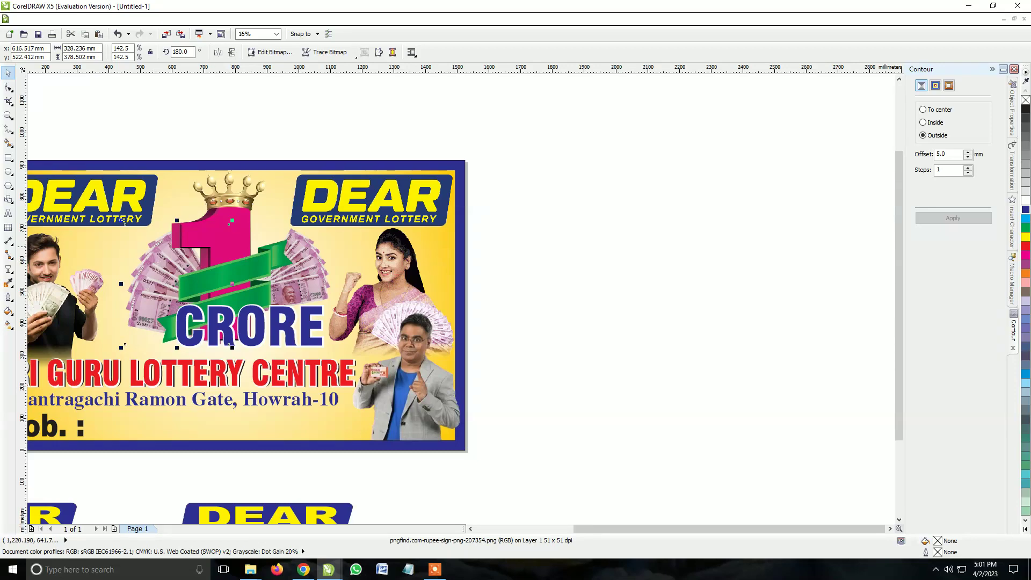
{"action": "left_click", "coordinate": [576, 258]}
{"action": "scroll", "coordinate": [576, 258], "scroll_direction": "down", "scroll_amount": 2}
{"action": "scroll", "coordinate": [577, 258], "scroll_direction": "up", "scroll_amount": 2}
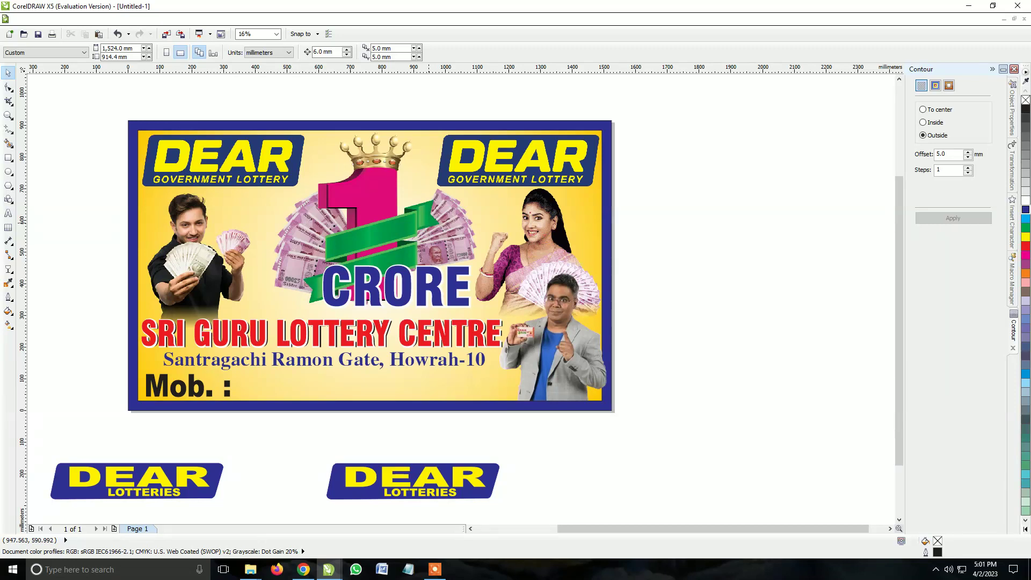
{"action": "scroll", "coordinate": [414, 266], "scroll_direction": "left", "scroll_amount": 2}
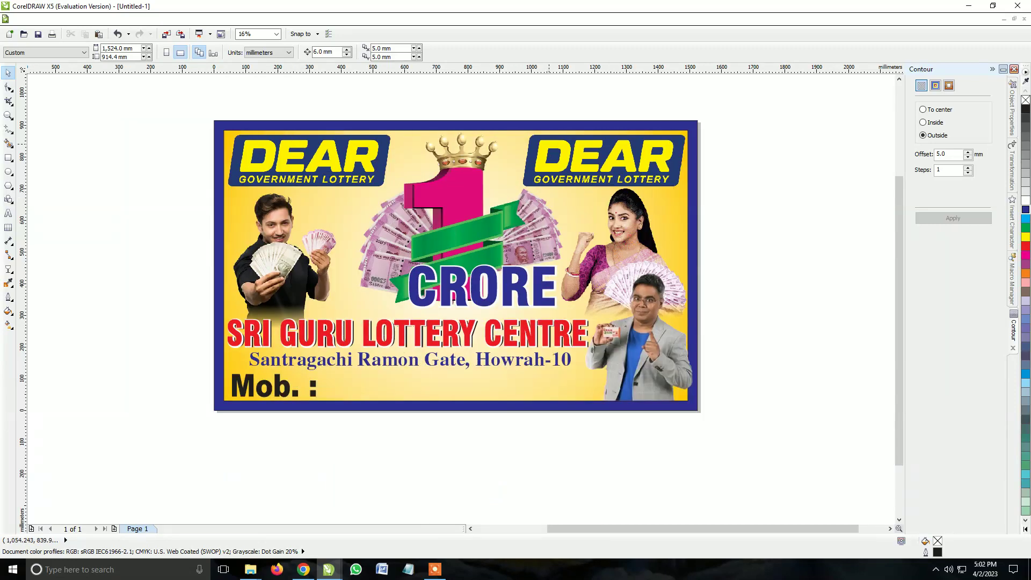
- Enlarge the rupee-bundle picture and fit it, slightly reduced, just left of CRORE
{"action": "scroll", "coordinate": [549, 145], "scroll_direction": "right", "scroll_amount": 1}
{"action": "key", "text": "Tab"}
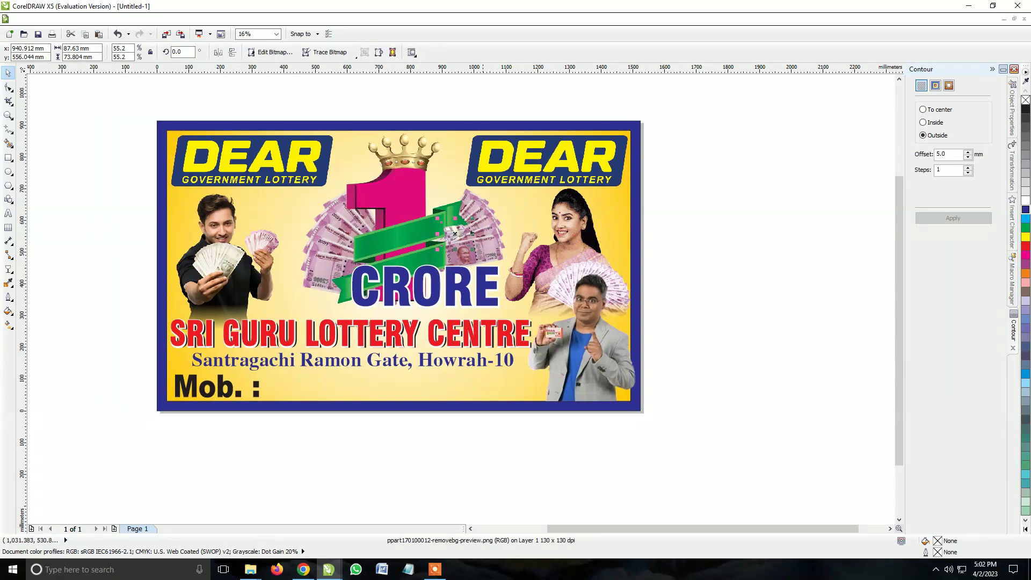
{"action": "left_click_drag", "start_coordinate": [470, 245], "coordinate": [513, 280]}
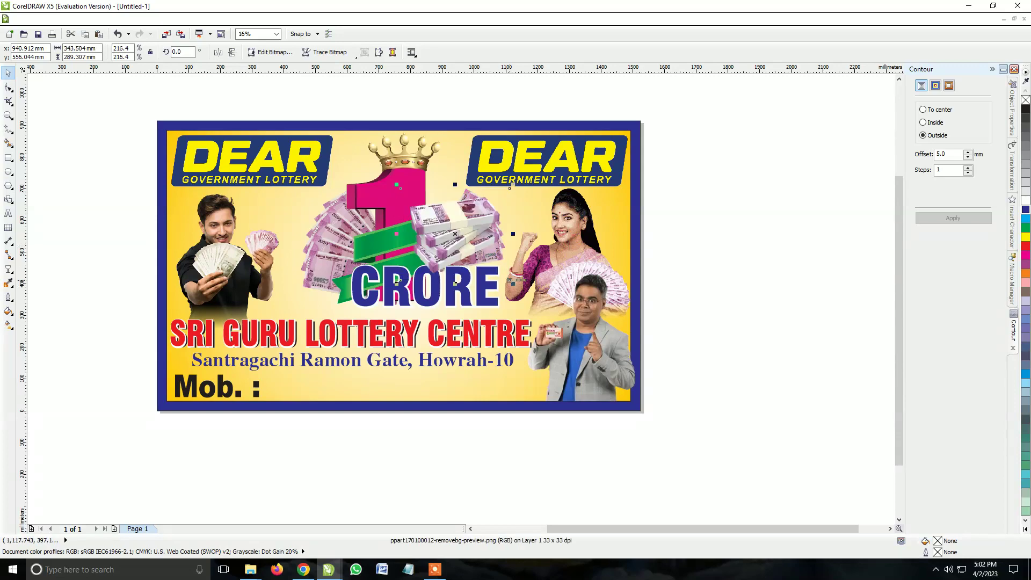
{"action": "left_click_drag", "start_coordinate": [469, 226], "coordinate": [330, 266]}
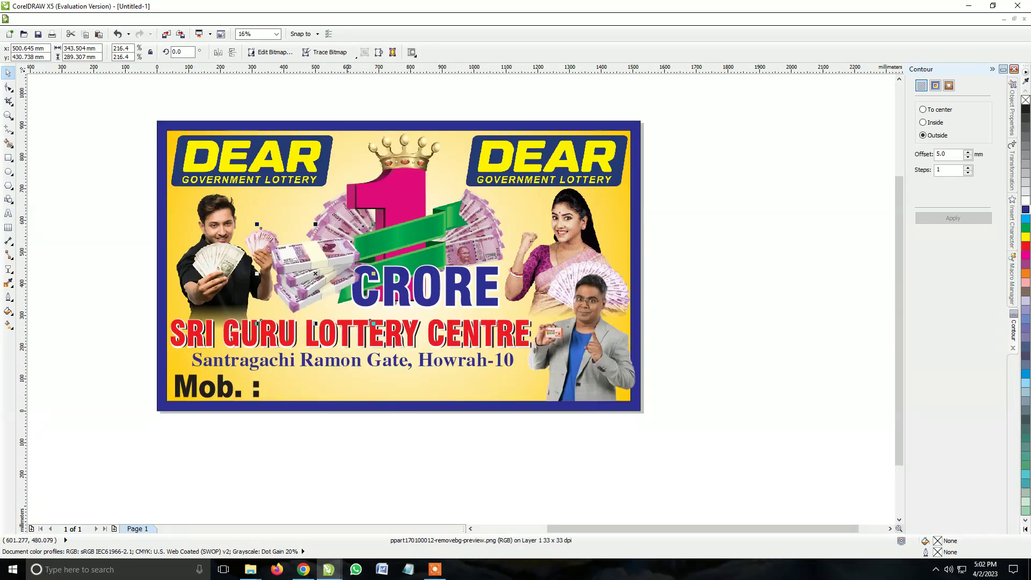
{"action": "scroll", "coordinate": [351, 258], "scroll_direction": "up", "scroll_amount": 2}
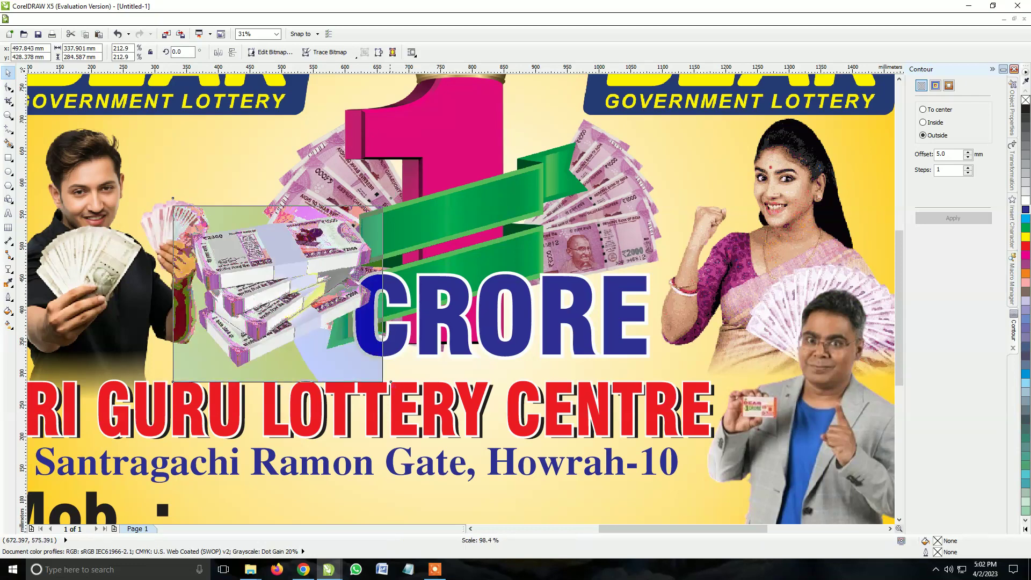
{"action": "left_click_drag", "start_coordinate": [394, 194], "coordinate": [339, 241]}
{"action": "left_click_drag", "start_coordinate": [262, 283], "coordinate": [285, 293]}
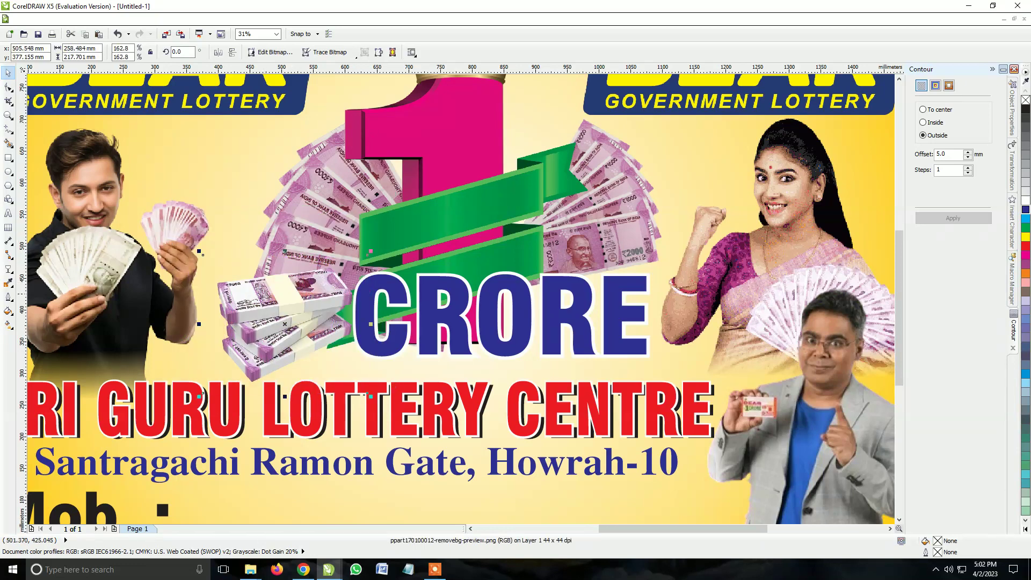
{"action": "mouse_move", "coordinate": [173, 245]}
{"action": "left_mouse_down"}
{"action": "mouse_move", "coordinate": [209, 260]}
{"action": "mouse_move", "coordinate": [200, 259]}
{"action": "left_mouse_up"}
{"action": "left_click_drag", "start_coordinate": [273, 296], "coordinate": [271, 295]}
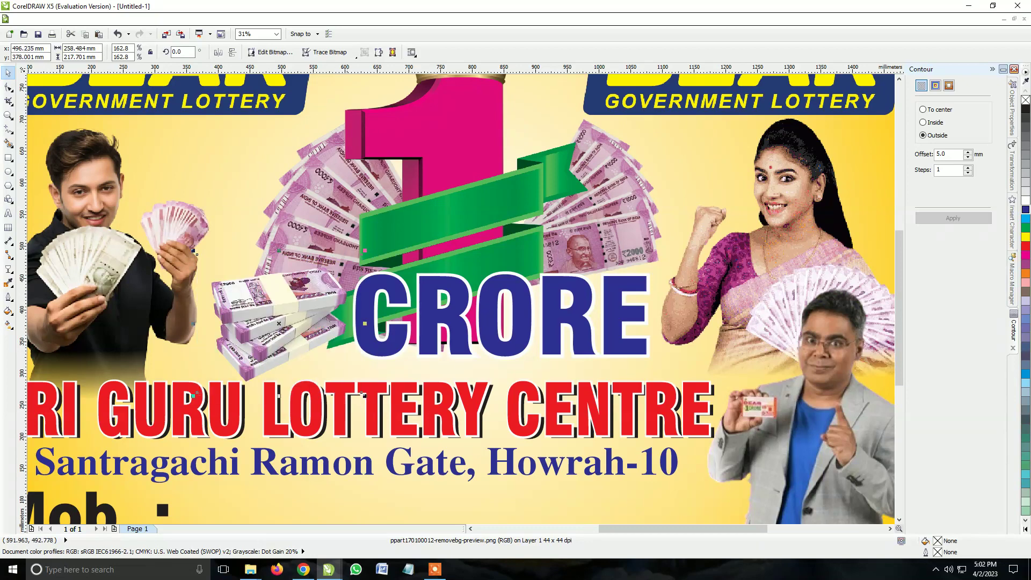
- Place a copy of the rupee-bundle picture to the right of CRORE
{"action": "left_click", "coordinate": [460, 163]}
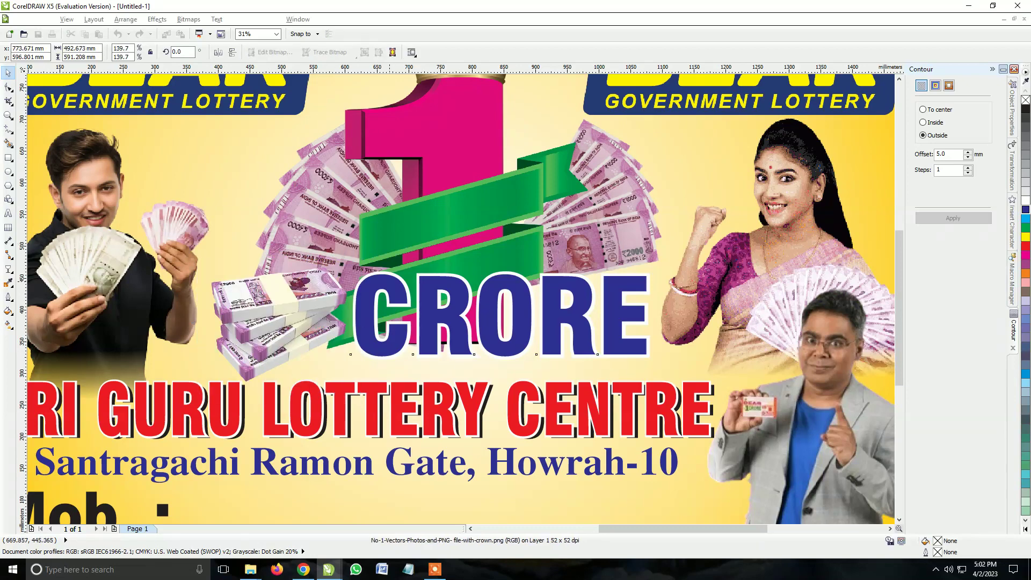
{"action": "left_click", "coordinate": [600, 354], "text": "shift"}
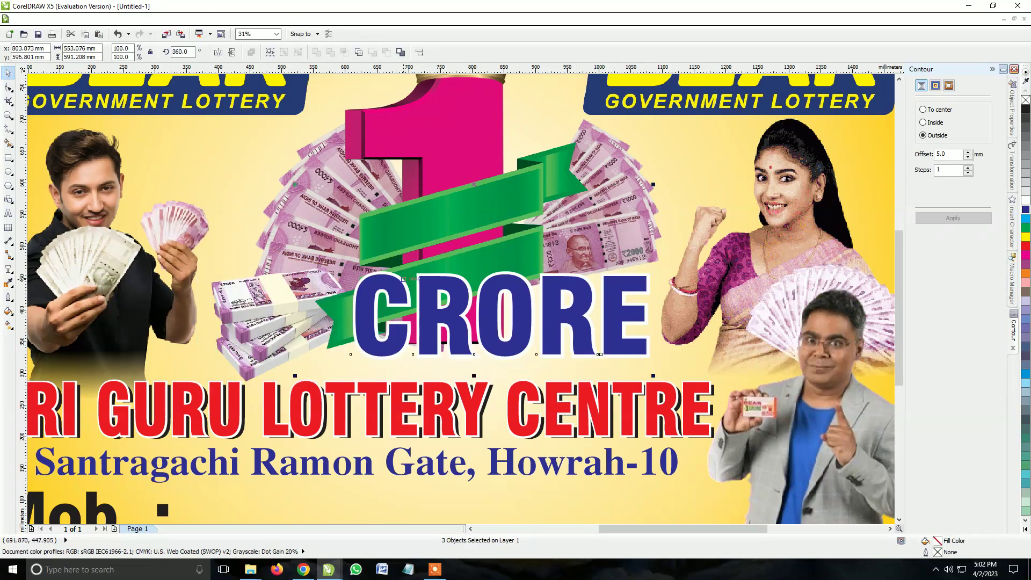
{"action": "left_click", "coordinate": [267, 319]}
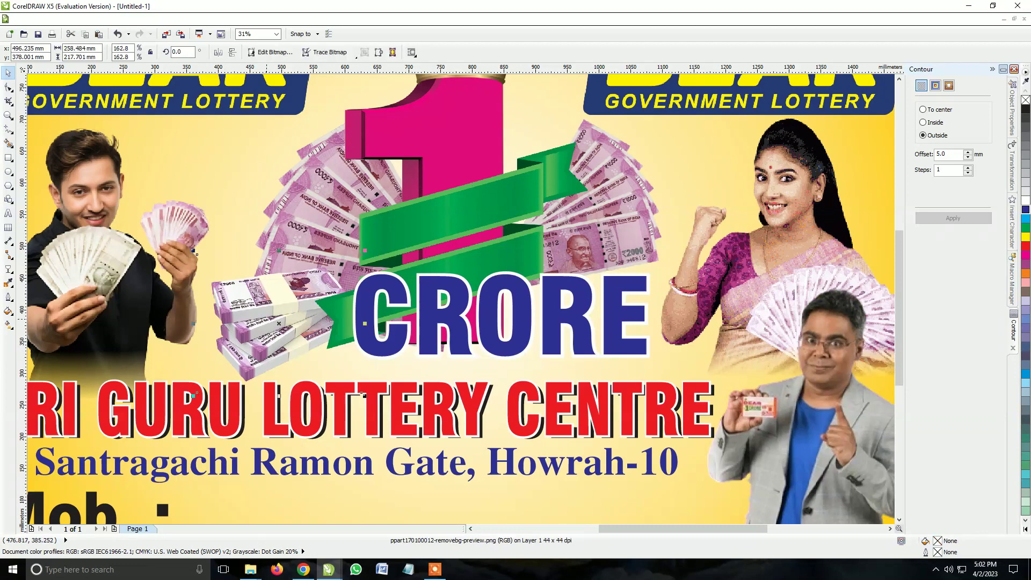
{"action": "left_click_drag", "start_coordinate": [266, 320], "coordinate": [570, 322]}
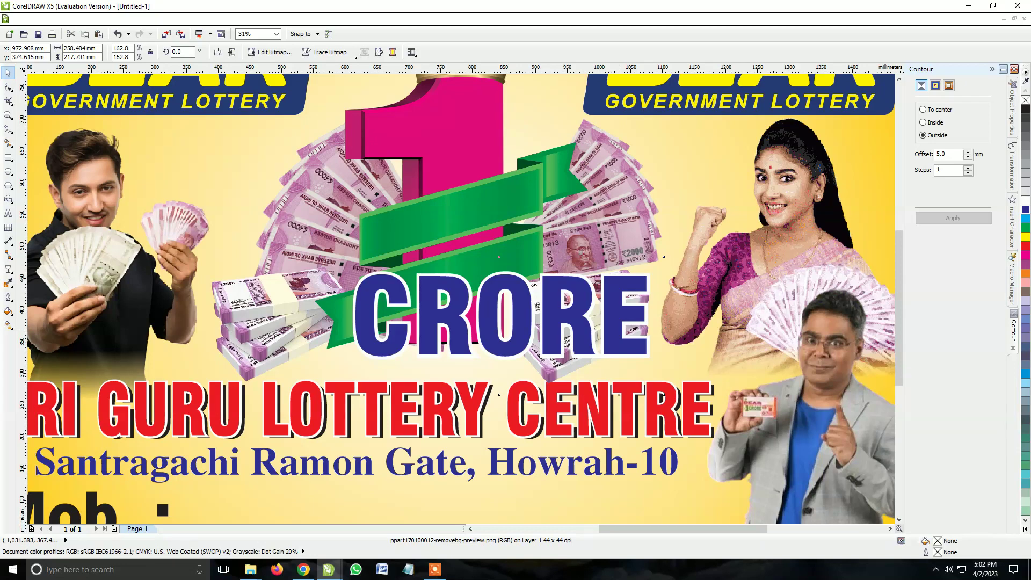
{"action": "key", "text": "Escape"}
- With the whole banner in view, delete the rupee-bundle picture, then zoom to the CRORE title
{"action": "left_click", "coordinate": [611, 372]}
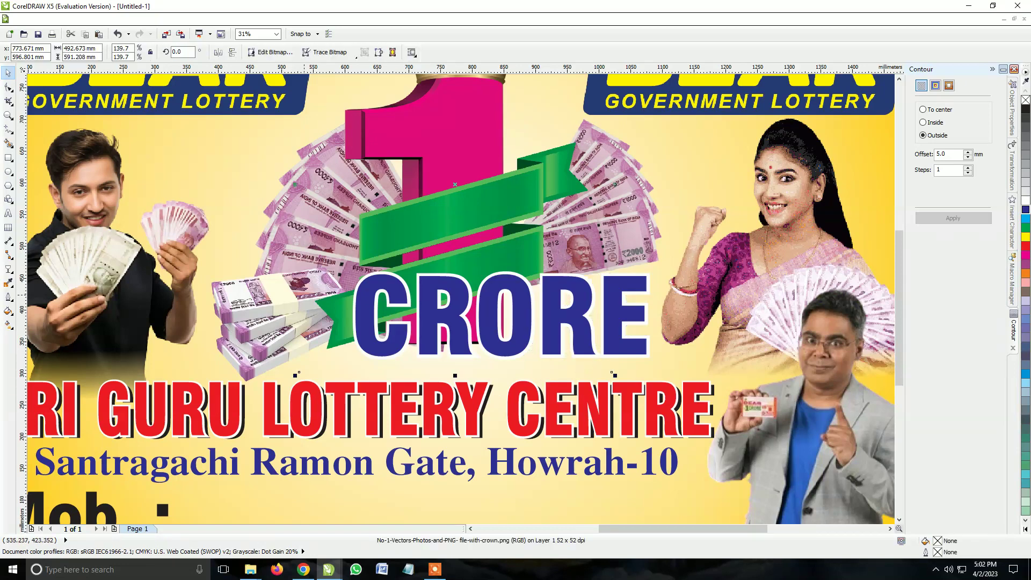
{"action": "key", "text": "F3"}
{"action": "key", "text": "Tab"}
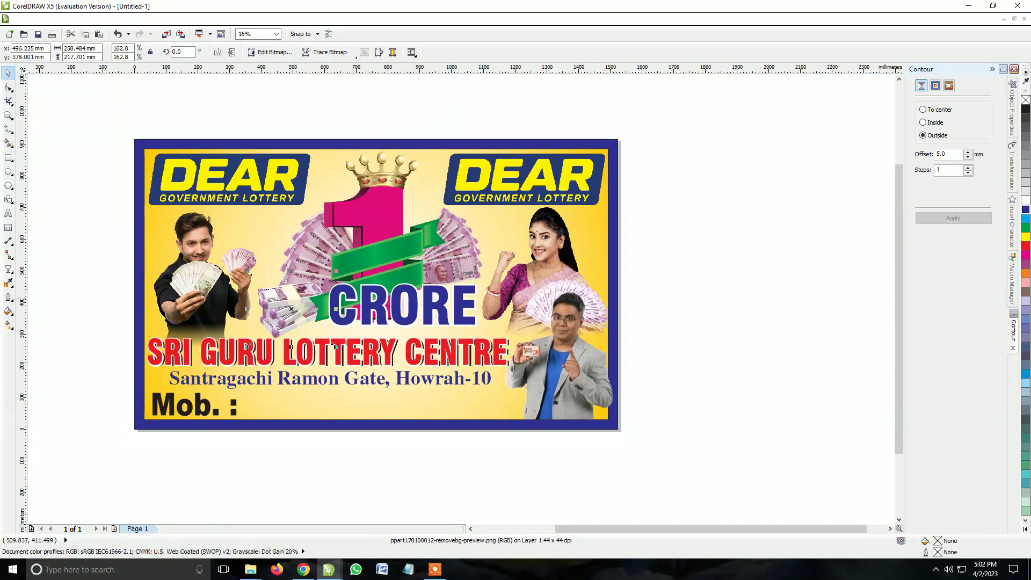
{"action": "key", "text": "Delete"}
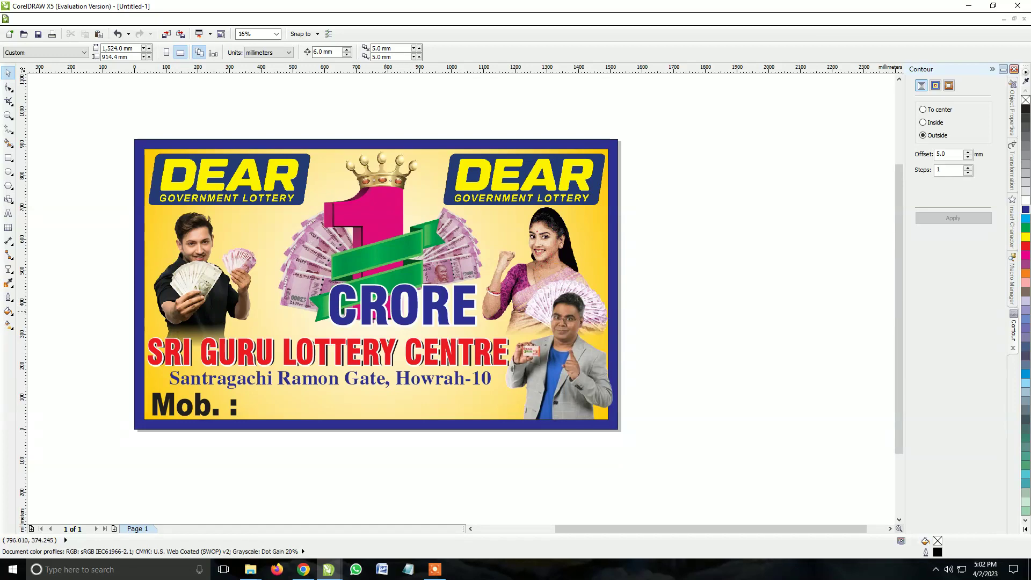
{"action": "left_click", "coordinate": [387, 310]}
{"action": "key", "text": "shift+F2"}
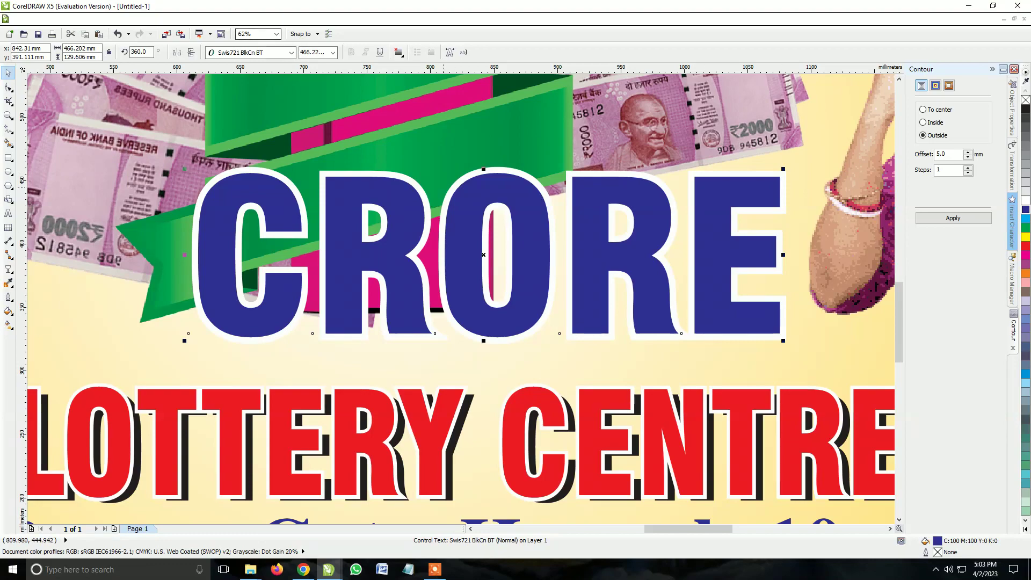
- Enlarge the left man-with-notes photo slightly and nudge it up and a touch left
{"action": "scroll", "coordinate": [443, 187], "scroll_direction": "down", "scroll_amount": 1}
{"action": "scroll", "coordinate": [443, 187], "scroll_direction": "down", "scroll_amount": 1}
{"action": "scroll", "coordinate": [444, 187], "scroll_direction": "up", "scroll_amount": 1}
{"action": "scroll", "coordinate": [463, 221], "scroll_direction": "down", "scroll_amount": 1}
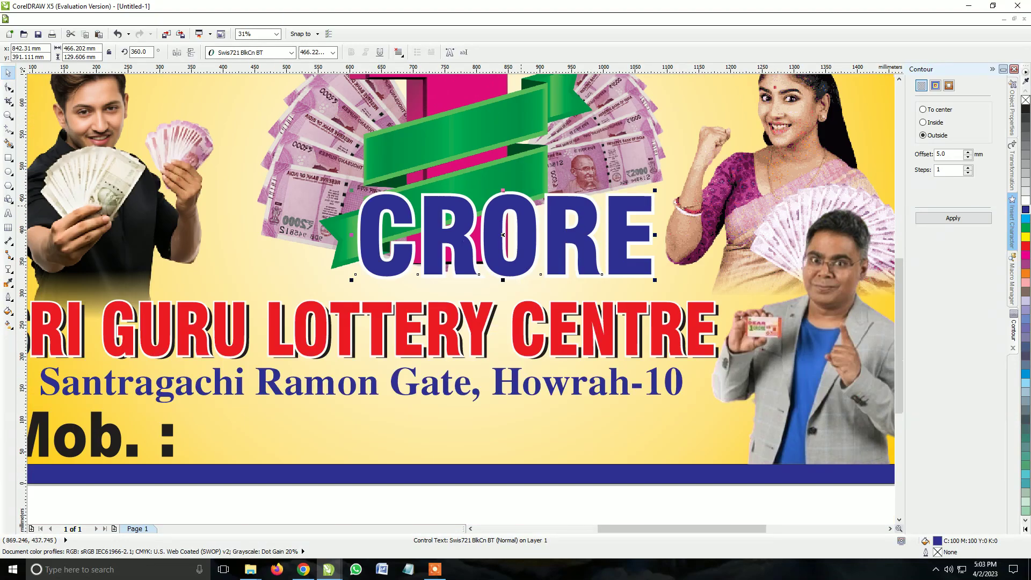
{"action": "scroll", "coordinate": [463, 221], "scroll_direction": "up", "scroll_amount": 1}
{"action": "scroll", "coordinate": [512, 220], "scroll_direction": "down", "scroll_amount": 1}
{"action": "scroll", "coordinate": [512, 220], "scroll_direction": "down", "scroll_amount": 1}
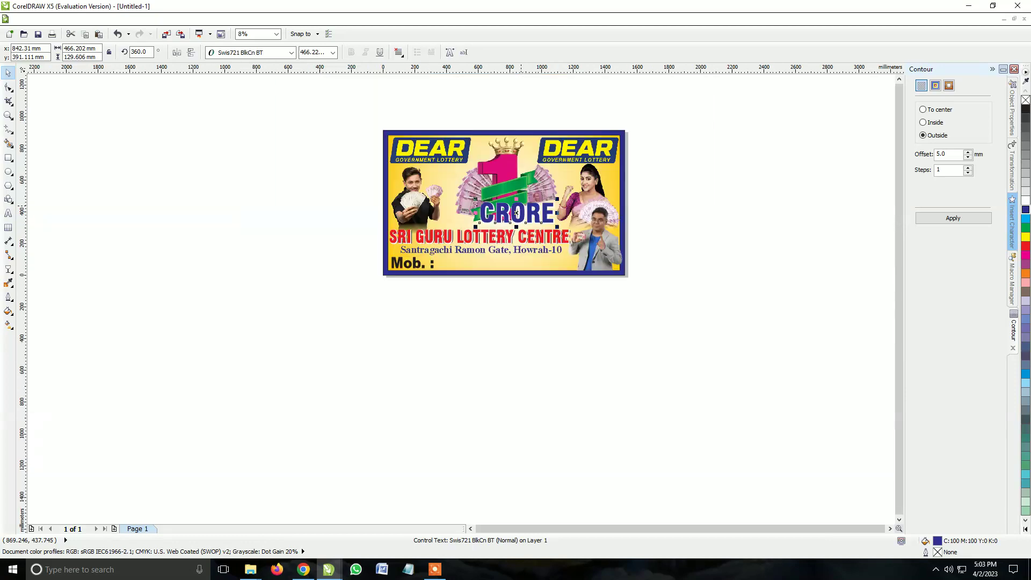
{"action": "scroll", "coordinate": [505, 205], "scroll_direction": "down", "scroll_amount": 1}
{"action": "scroll", "coordinate": [513, 196], "scroll_direction": "up", "scroll_amount": 2}
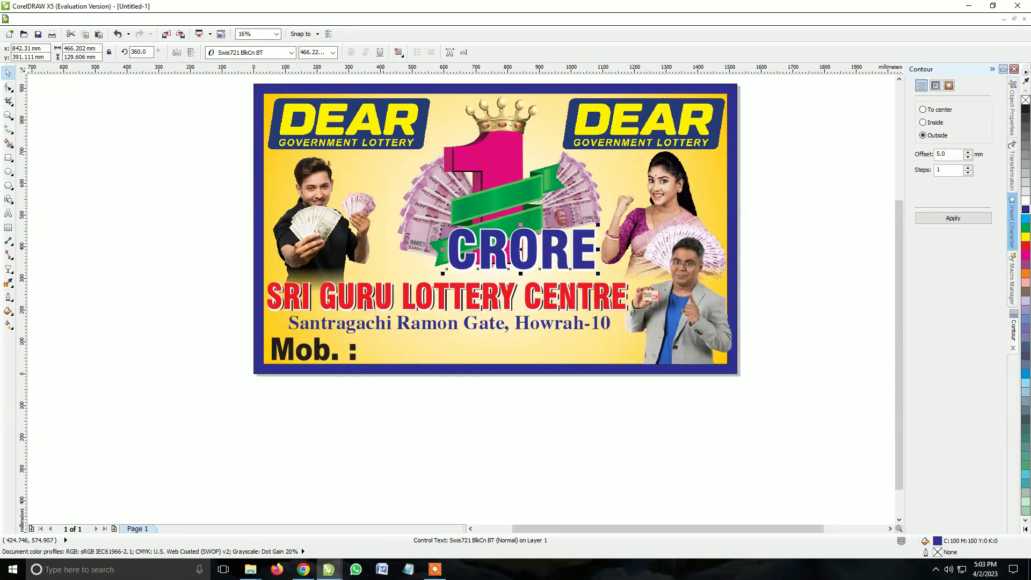
{"action": "left_click", "coordinate": [370, 210]}
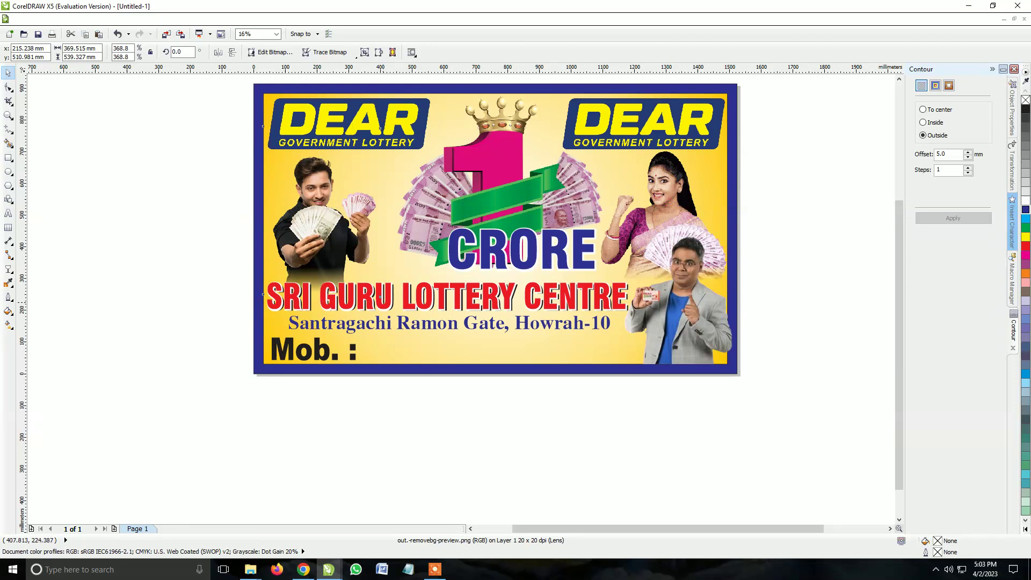
{"action": "left_click_drag", "start_coordinate": [381, 127], "coordinate": [387, 129]}
{"action": "key", "text": "Up"}
{"action": "key", "text": "Up"}
{"action": "key", "text": "Up"}
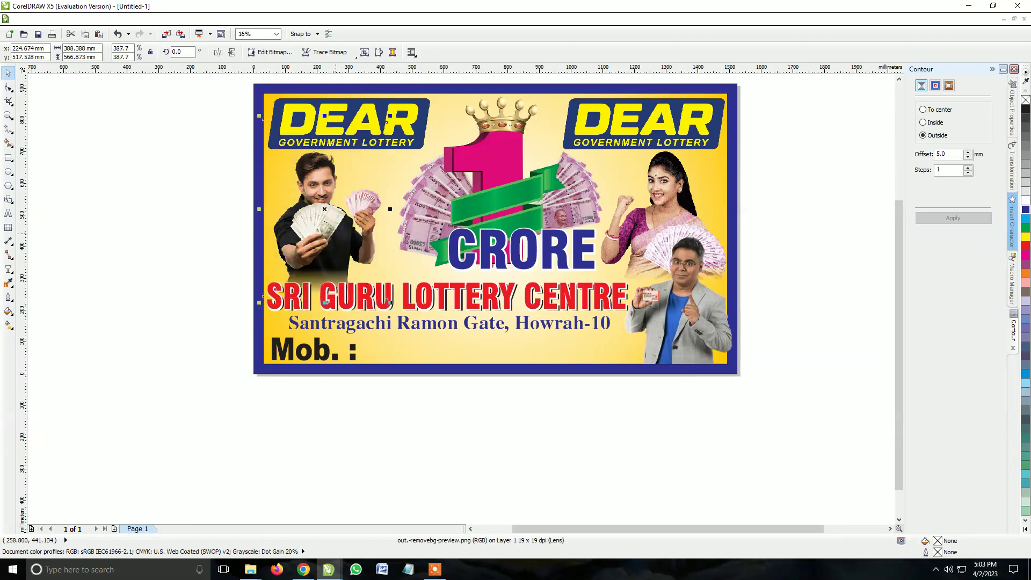
{"action": "left_click_drag", "start_coordinate": [388, 121], "coordinate": [387, 122]}
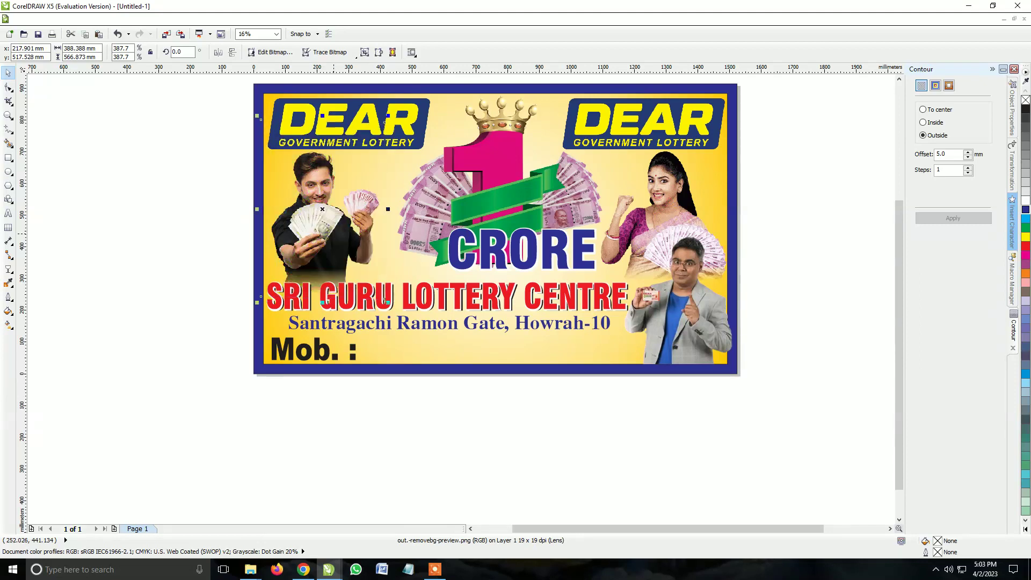
{"action": "left_click", "coordinate": [772, 189]}
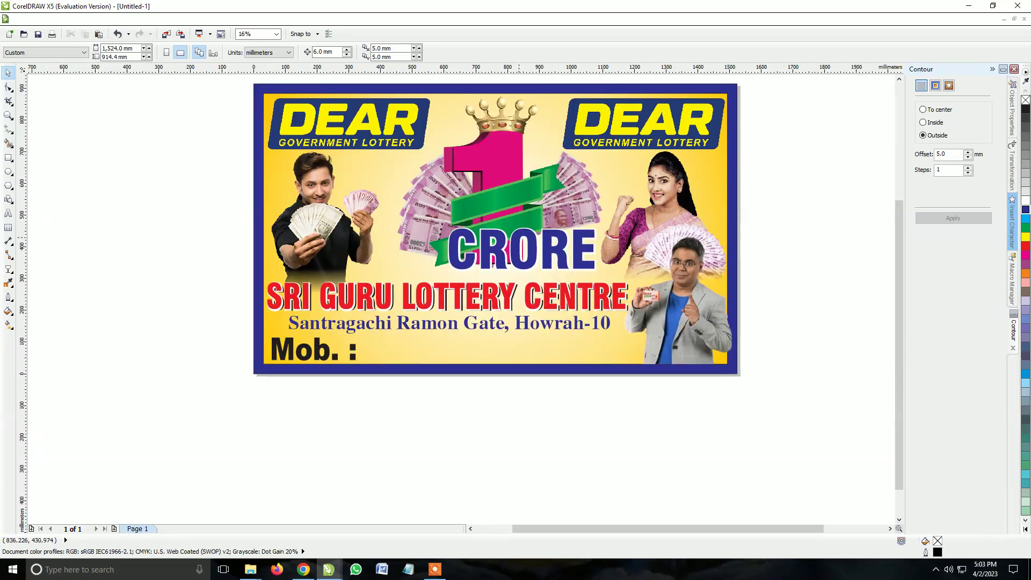
- Shorten the CRORE title slightly and set it just above the SRI GURU LOTTERY CENTRE line
{"action": "left_click_drag", "start_coordinate": [518, 236], "coordinate": [523, 245]}
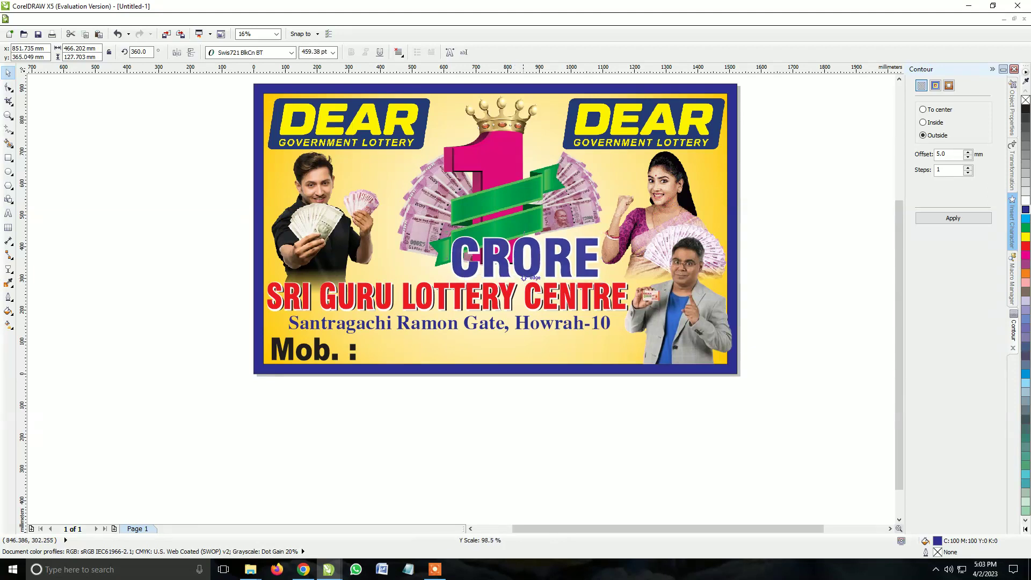
{"action": "left_click_drag", "start_coordinate": [524, 277], "coordinate": [524, 278]}
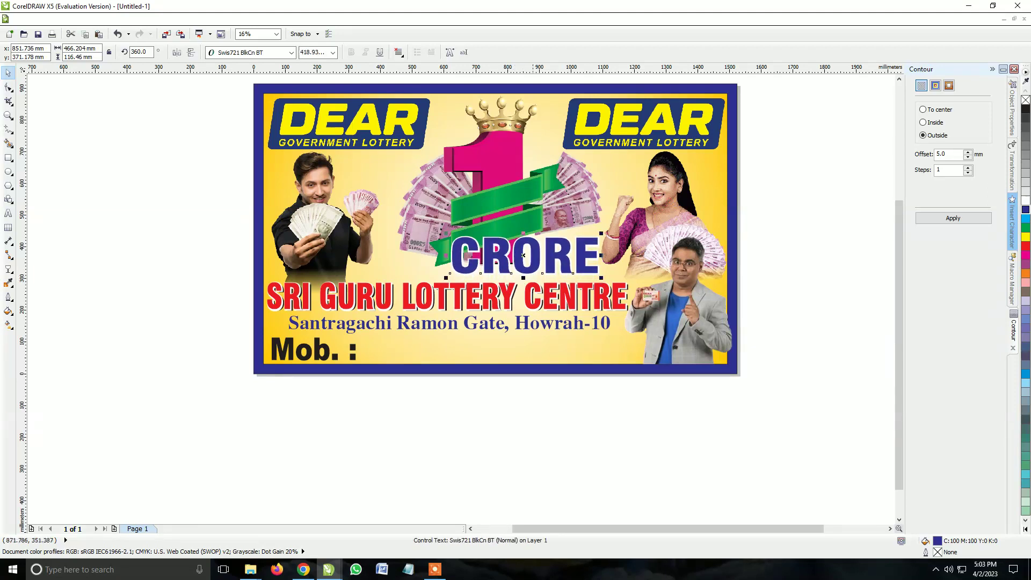
{"action": "left_click_drag", "start_coordinate": [533, 238], "coordinate": [531, 235]}
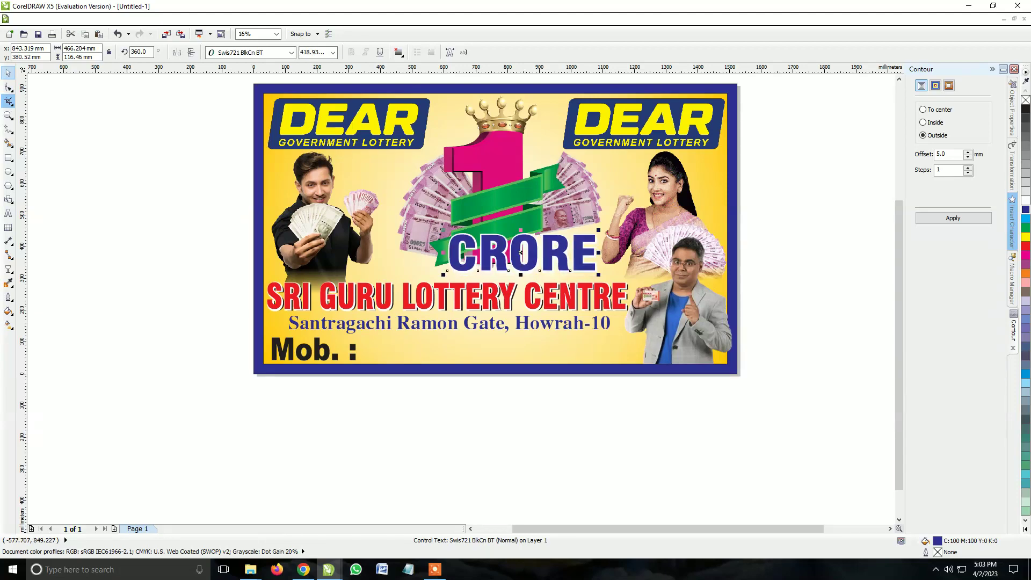
- Zoom in on the top-left DEAR logo, then zoom back out to fit the whole banner
{"action": "left_click", "coordinate": [8, 115]}
{"action": "left_click", "coordinate": [282, 141]}
{"action": "left_click", "coordinate": [282, 140]}
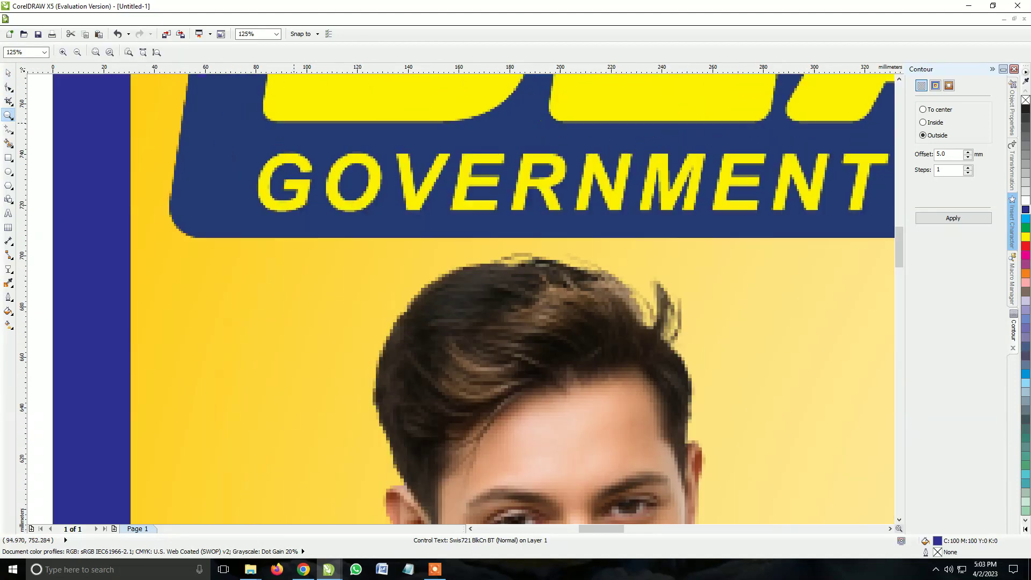
{"action": "scroll", "coordinate": [290, 108], "scroll_direction": "down", "scroll_amount": 4}
{"action": "left_click_drag", "start_coordinate": [289, 105], "coordinate": [544, 265]}
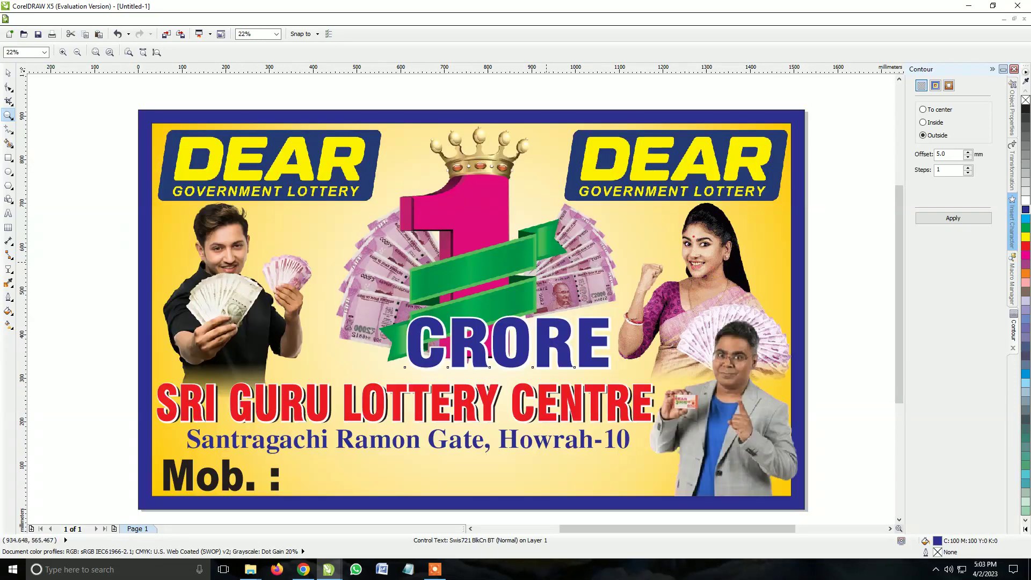